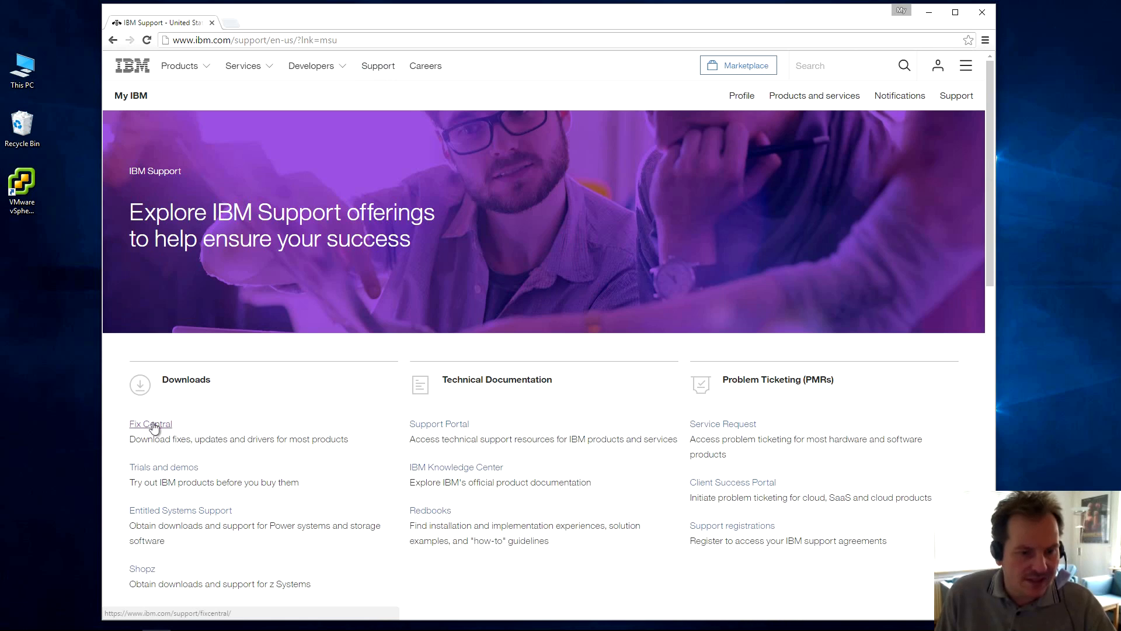
# In Fix Central, select System x3650 M3 as the product.
pyautogui.click(150, 424)
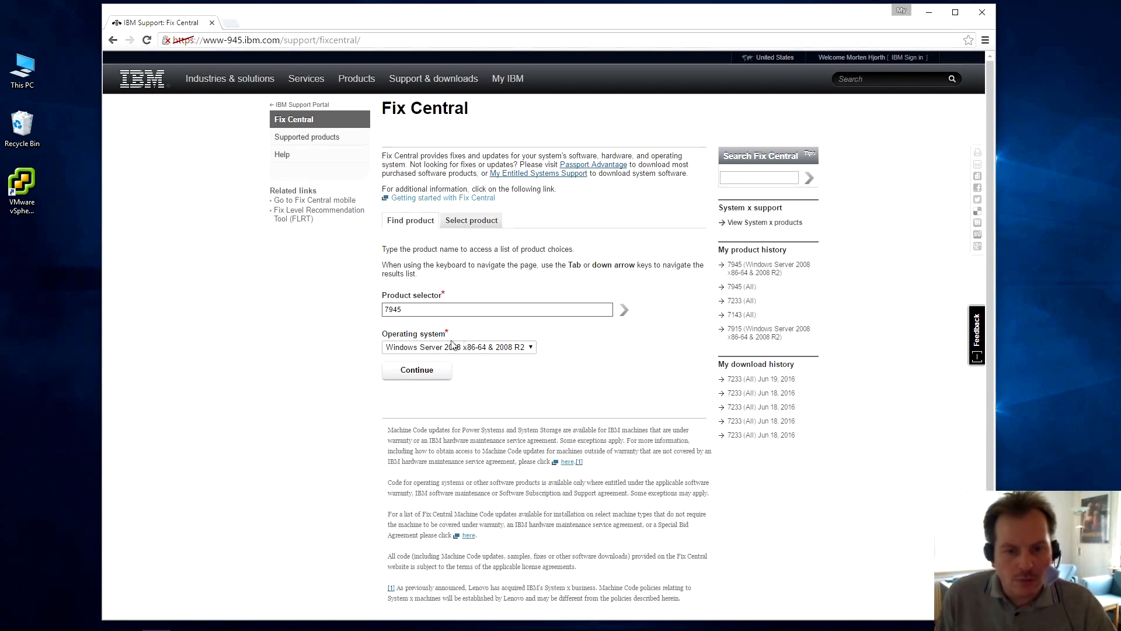
pyautogui.click(531, 347)
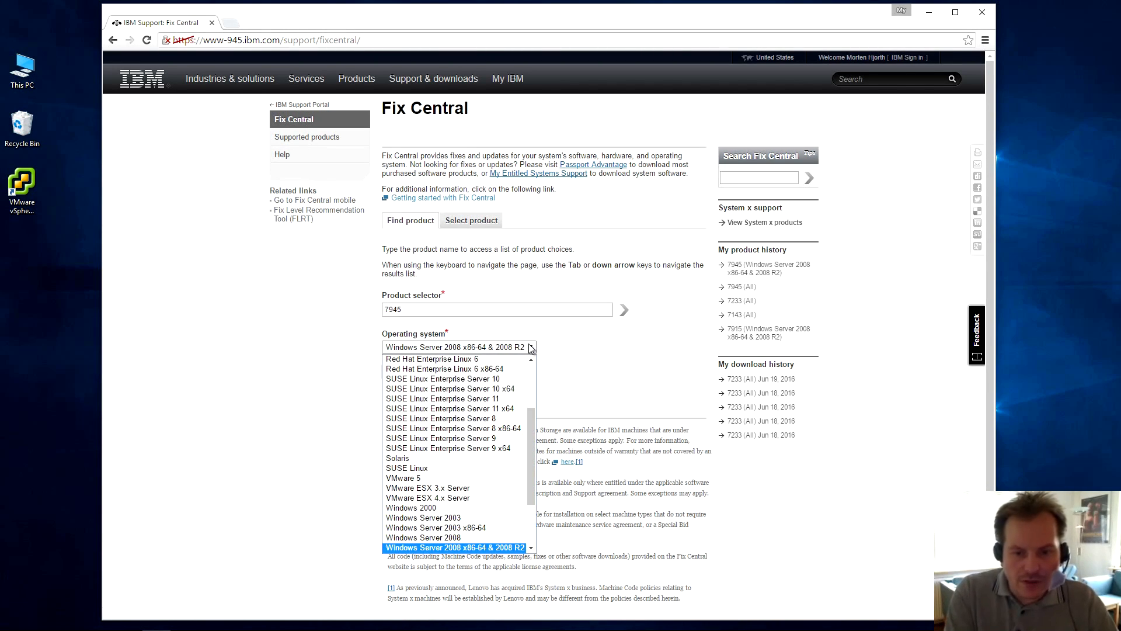
pyautogui.scroll(3, 532, 440)
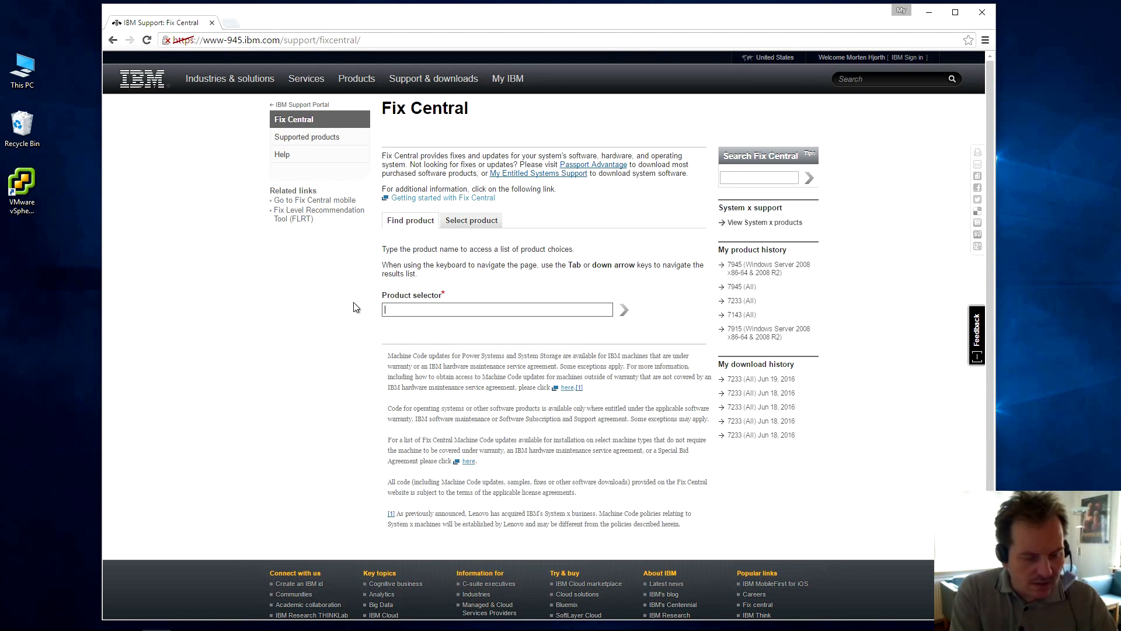
pyautogui.write('x3650')
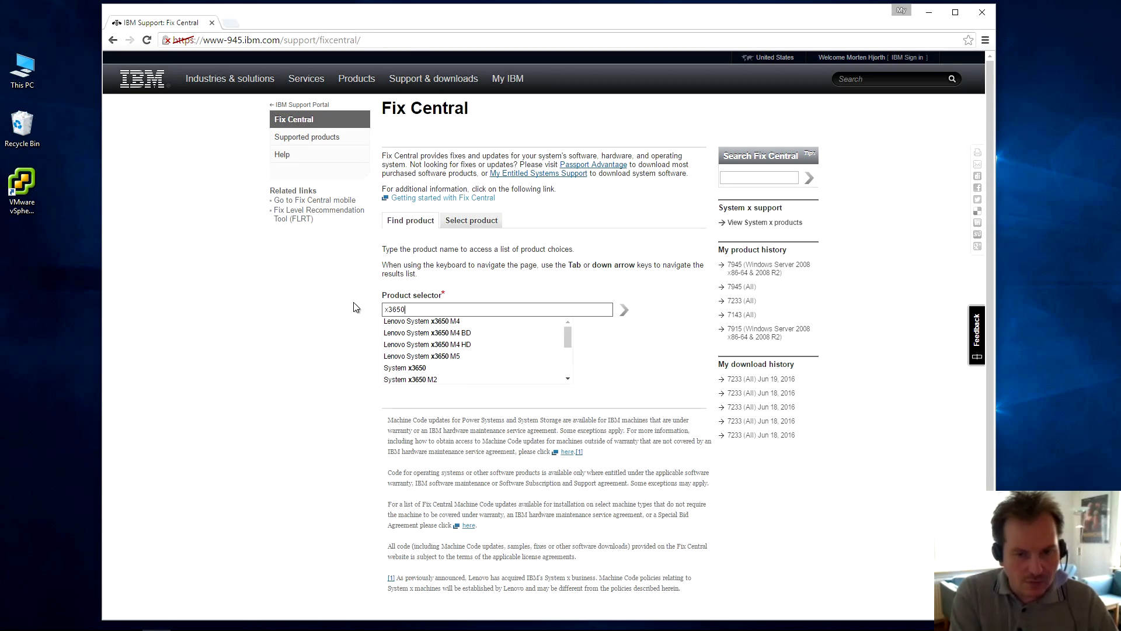
pyautogui.write(' M3')
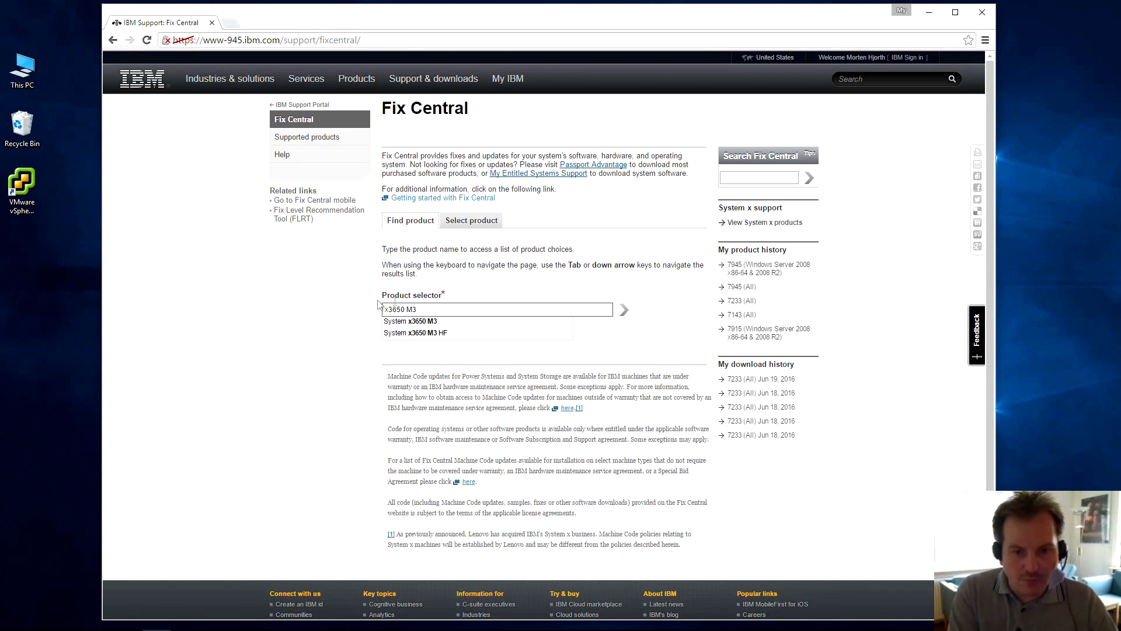
pyautogui.click(397, 323)
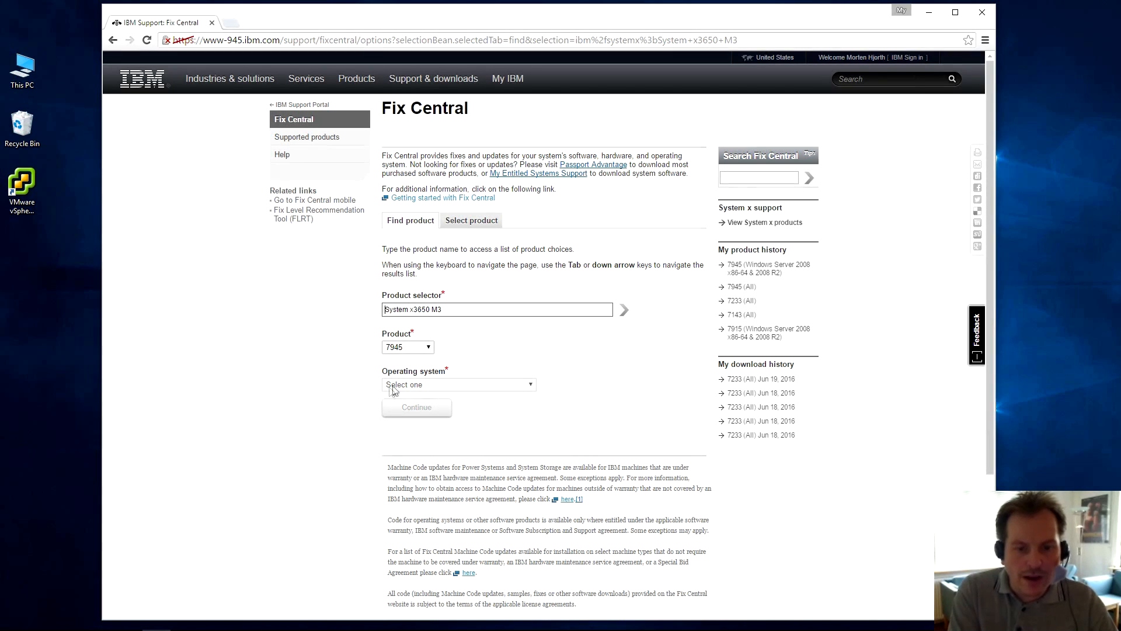
# Choose Windows Server 2008 x86-64 & 2008 R2 as the operating system.
pyautogui.click(532, 386)
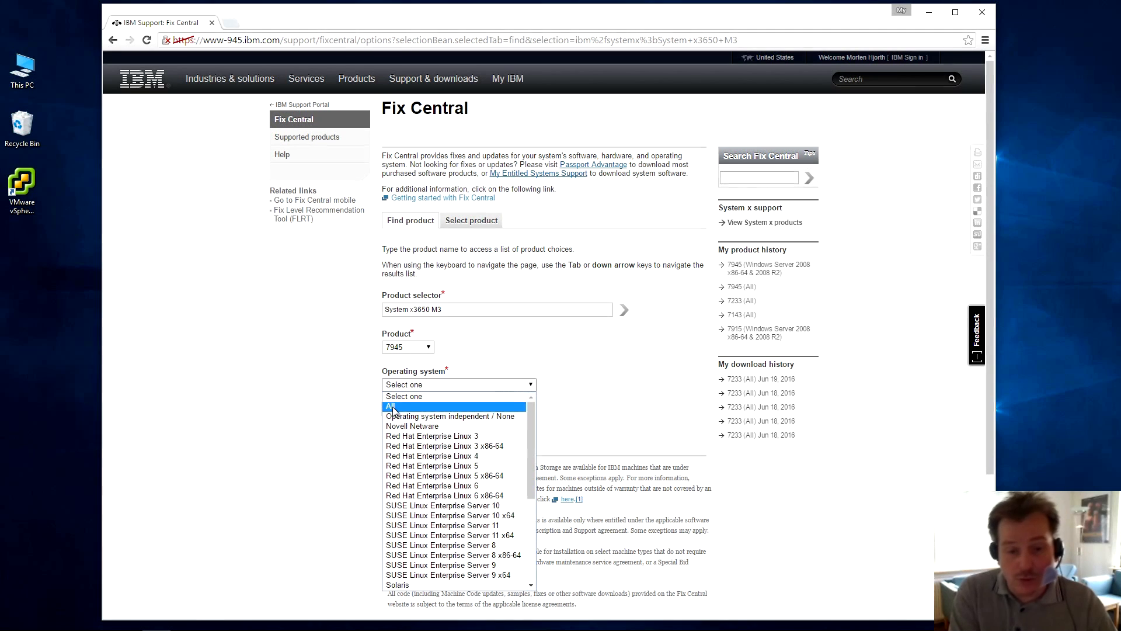
pyautogui.moveTo(530, 431); pyautogui.dragTo(524, 510)
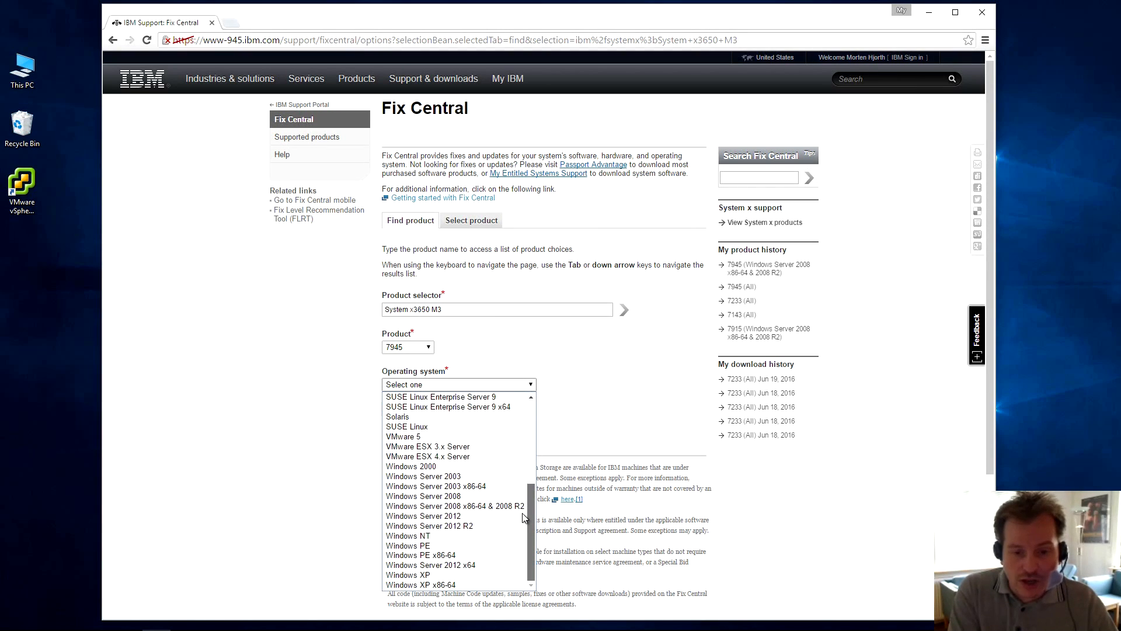
pyautogui.click(478, 505)
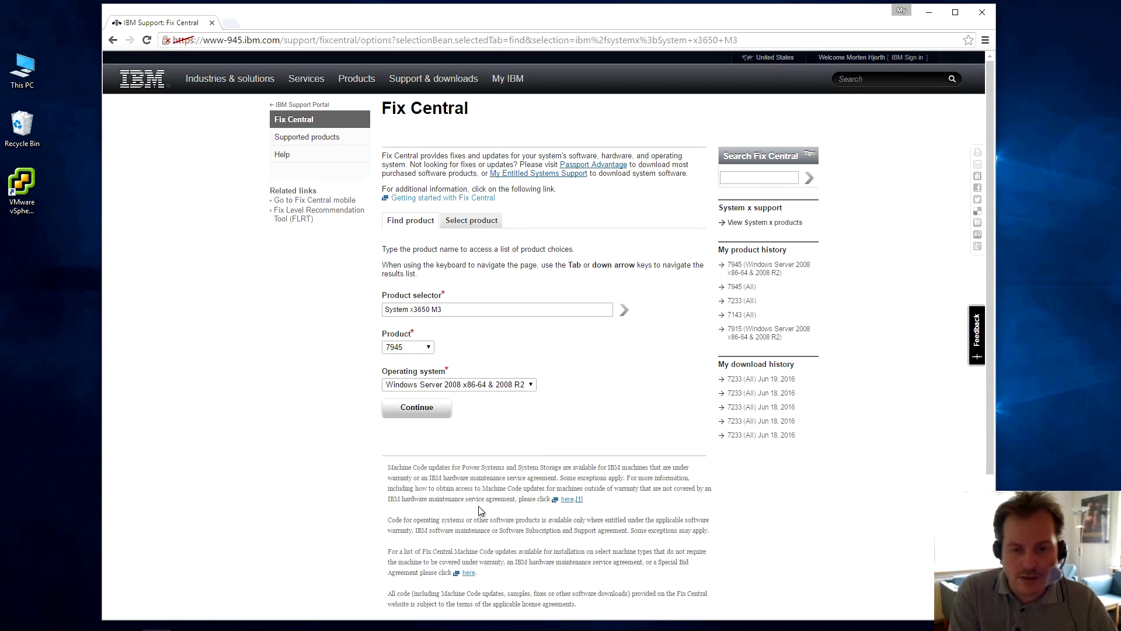
# Continue to the x3650 M3 fix list and jump to the Utility category.
pyautogui.click(413, 409)
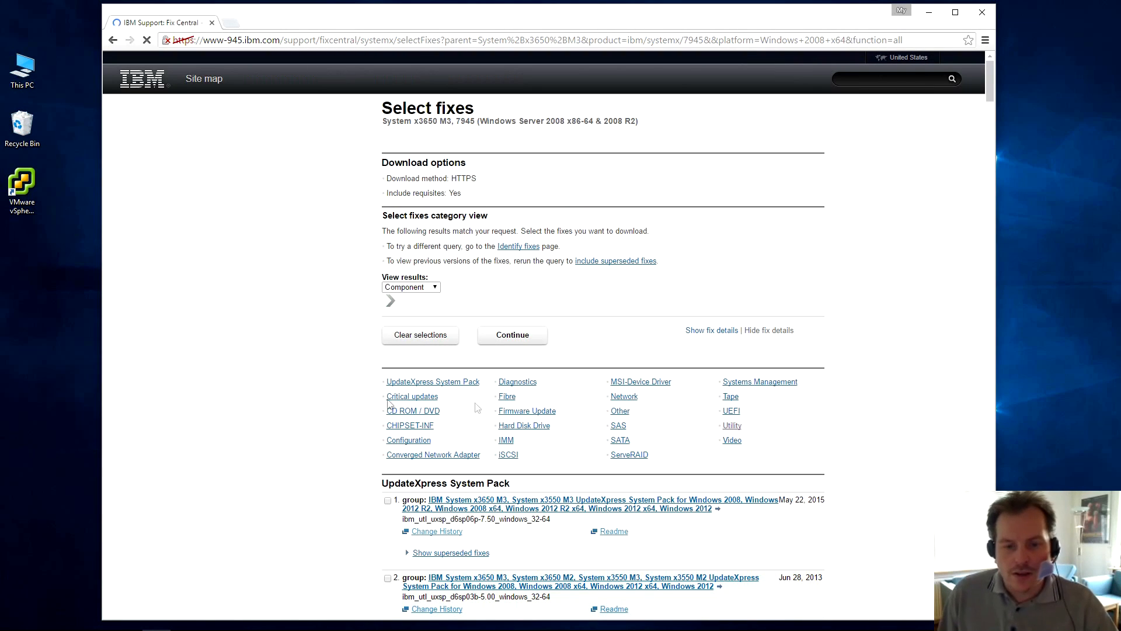
pyautogui.click(732, 430)
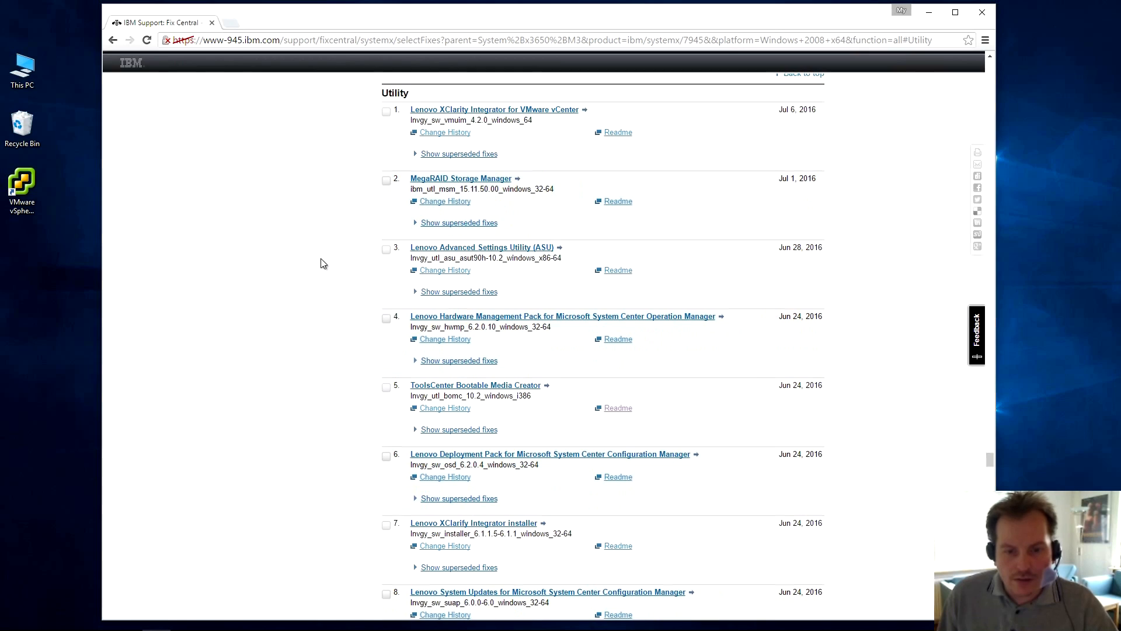
pyautogui.scroll(-4, 321, 264)
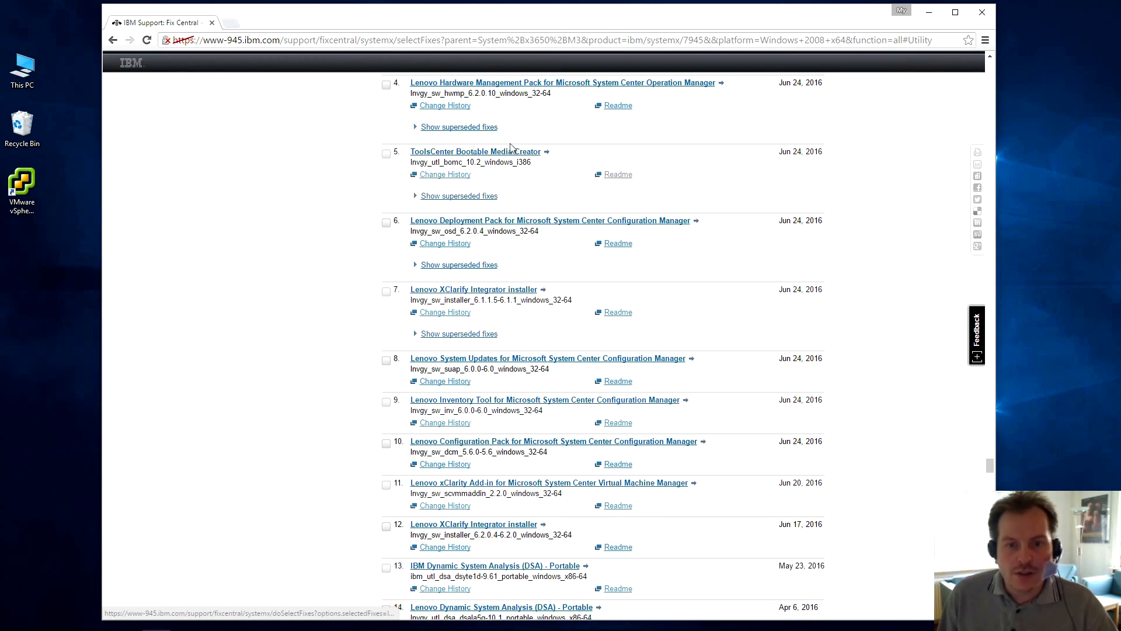
# Highlight the ToolsCenter Bootable Media Creator 9.66 entry and the older Bootable Media Creator entry.
pyautogui.moveTo(559, 159); pyautogui.dragTo(409, 153)
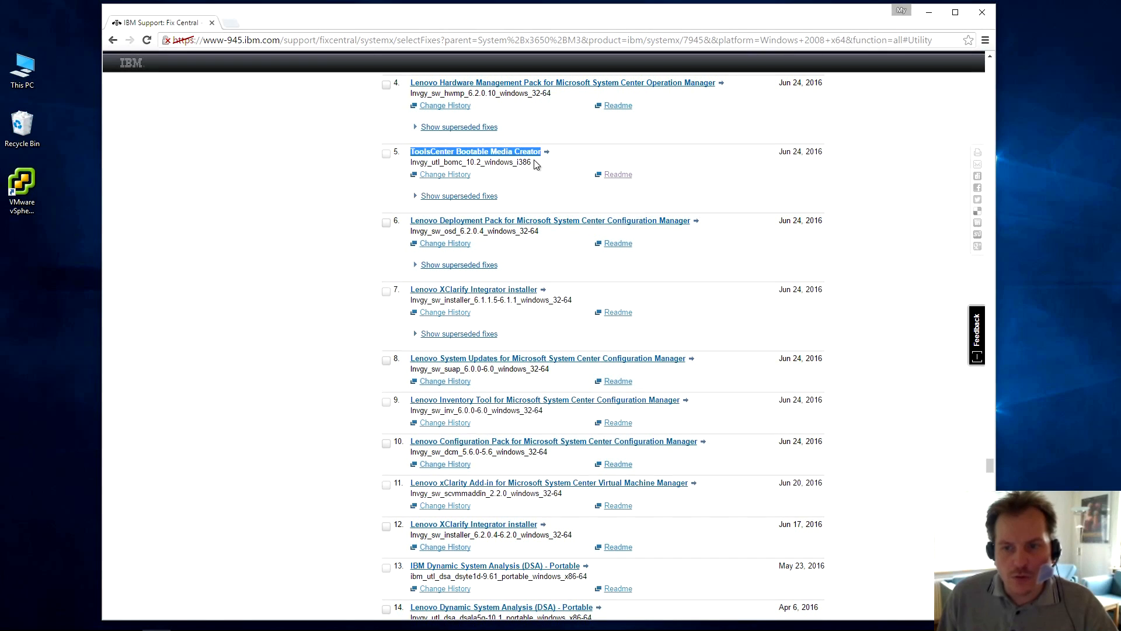
pyautogui.moveTo(542, 154)
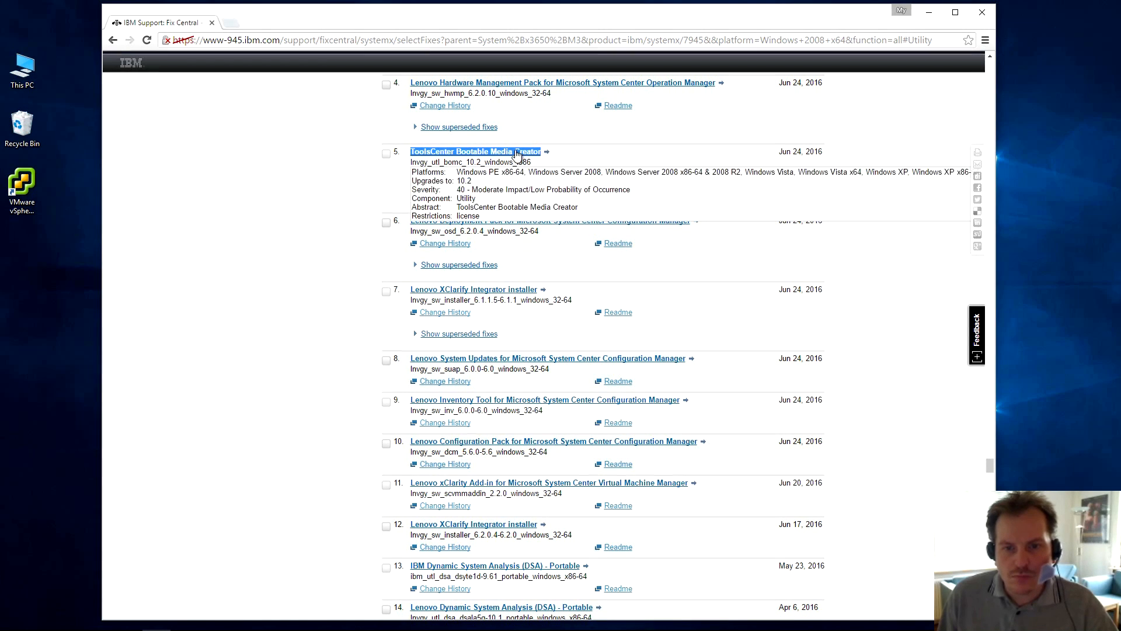
pyautogui.click(602, 159)
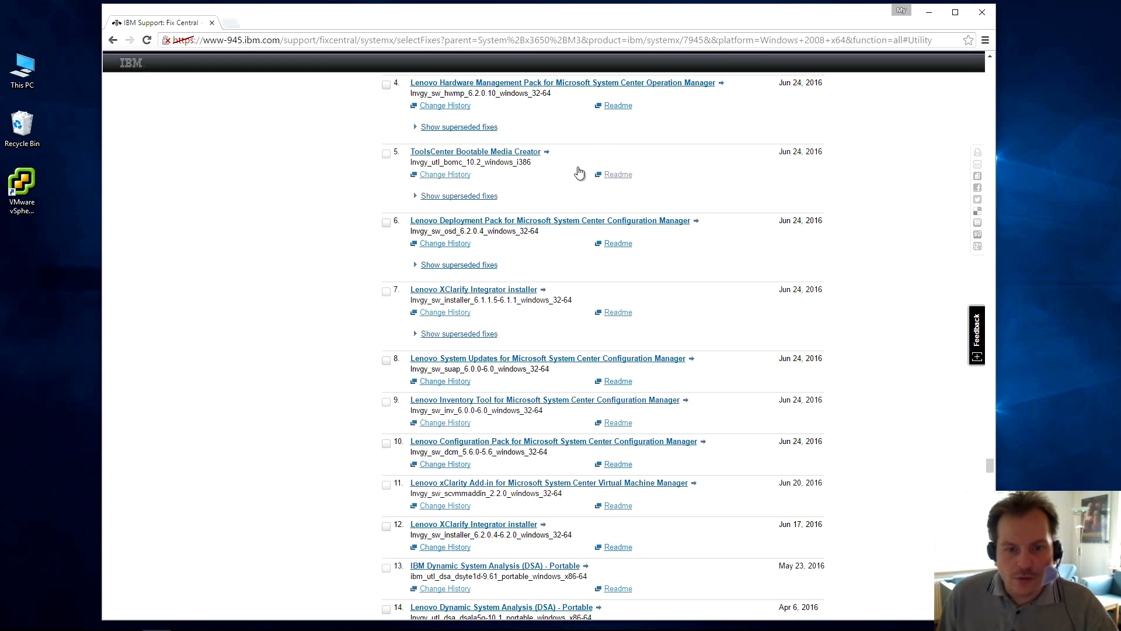
pyautogui.scroll(-6, 580, 169)
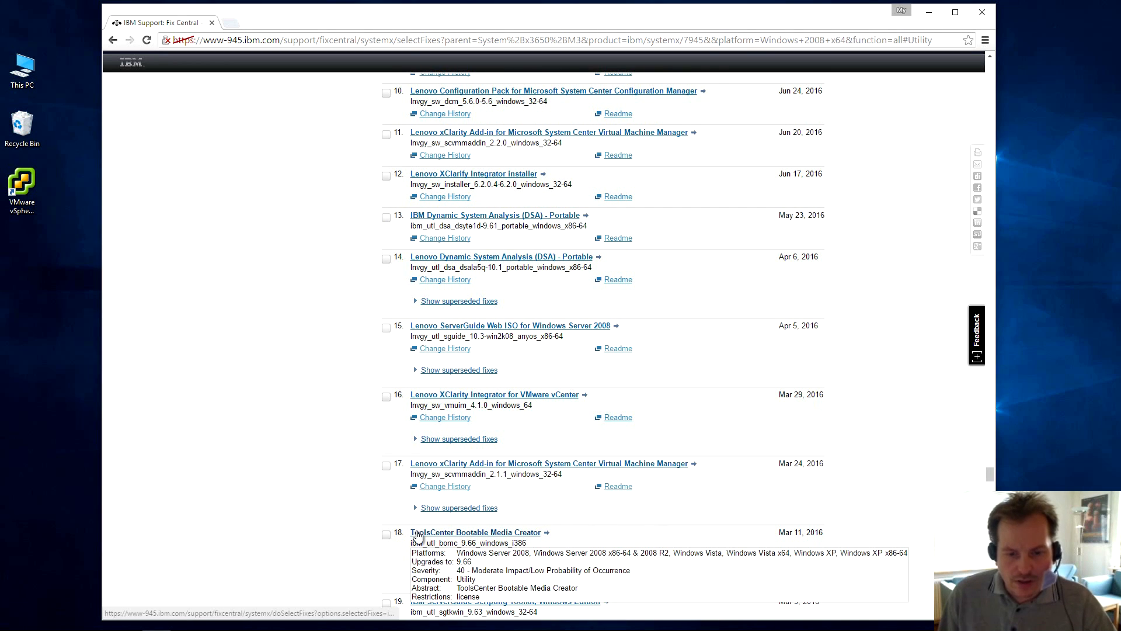
pyautogui.moveTo(406, 532); pyautogui.dragTo(558, 529)
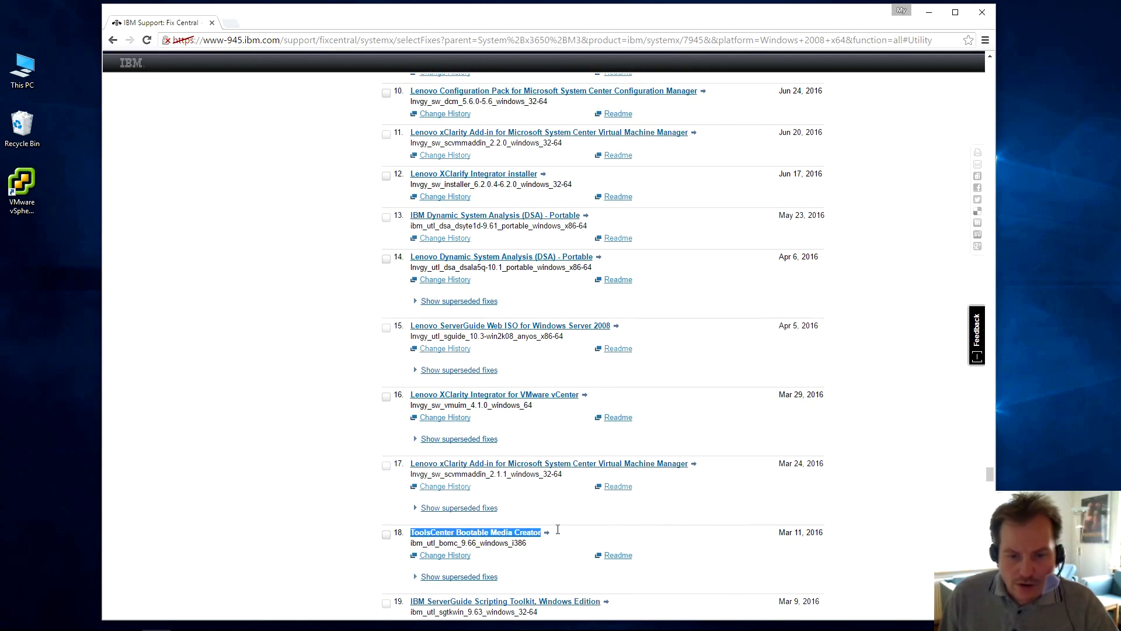
pyautogui.scroll(-4, 558, 535)
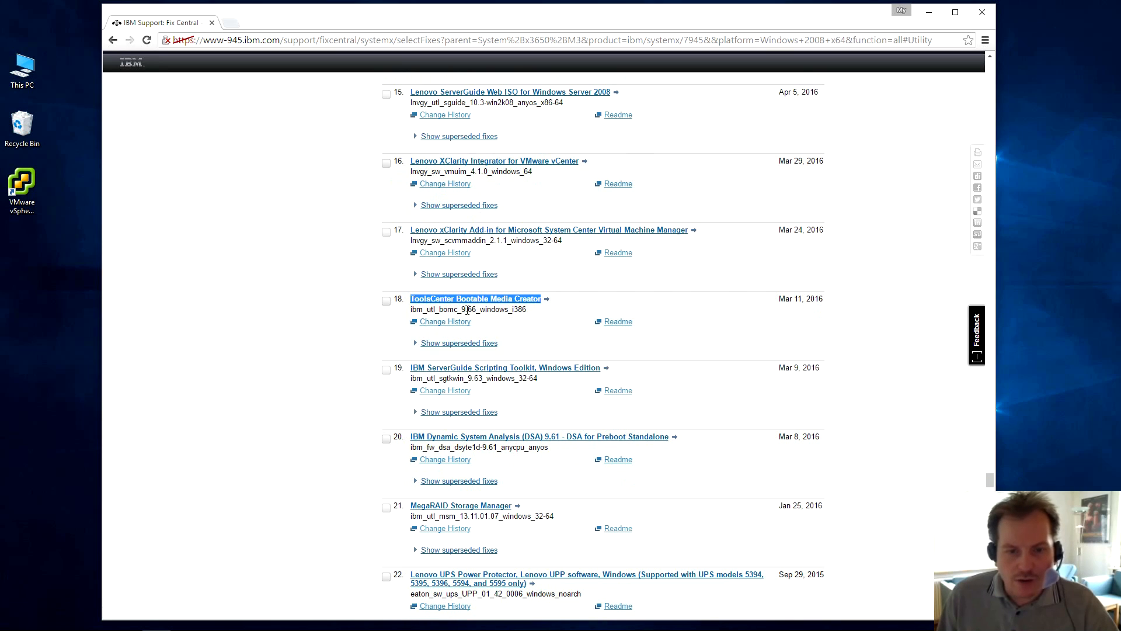
# Accept the terms, download ibm_utl_bomc_9.66_windows_i386.exe, and go back to the Utility list.
pyautogui.click(557, 332)
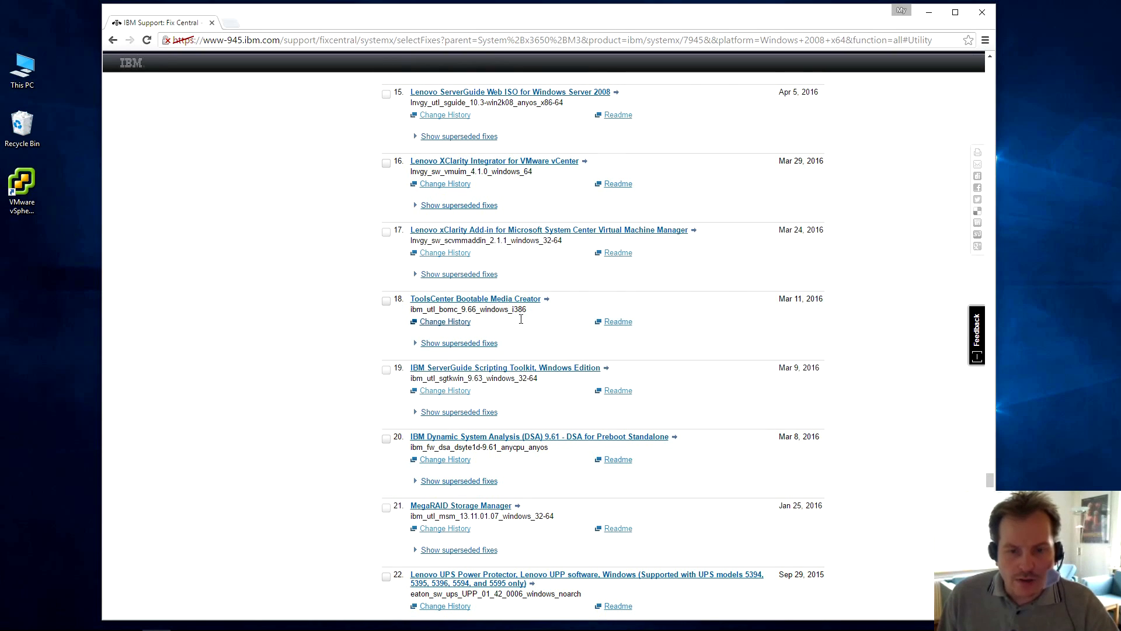
pyautogui.click(461, 301)
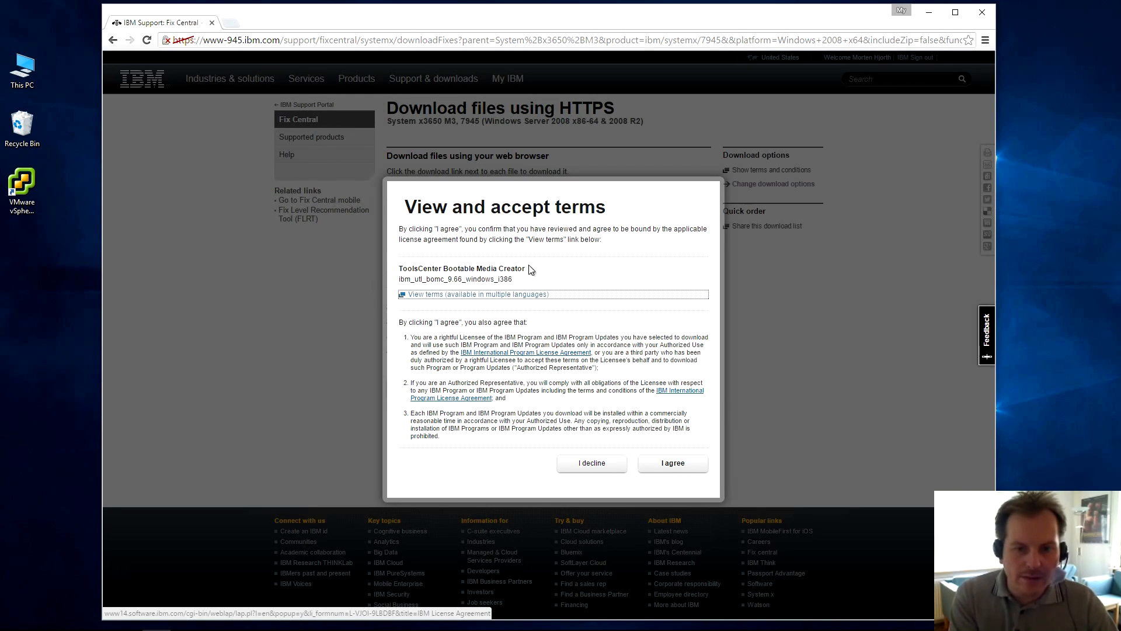
pyautogui.click(674, 466)
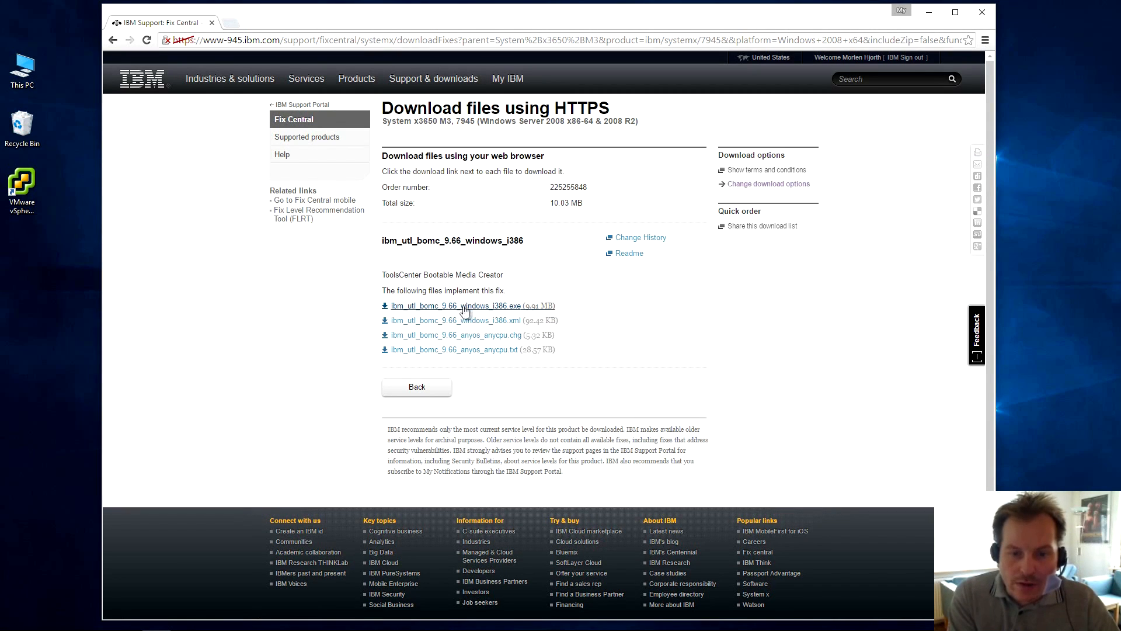
pyautogui.click(429, 309)
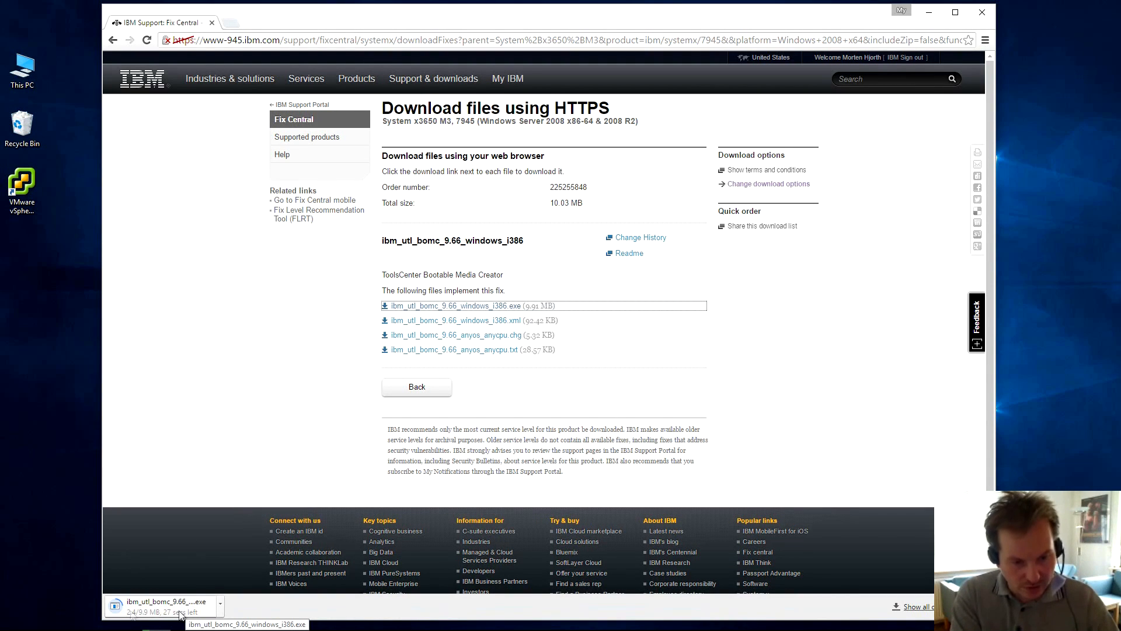
pyautogui.click(113, 40)
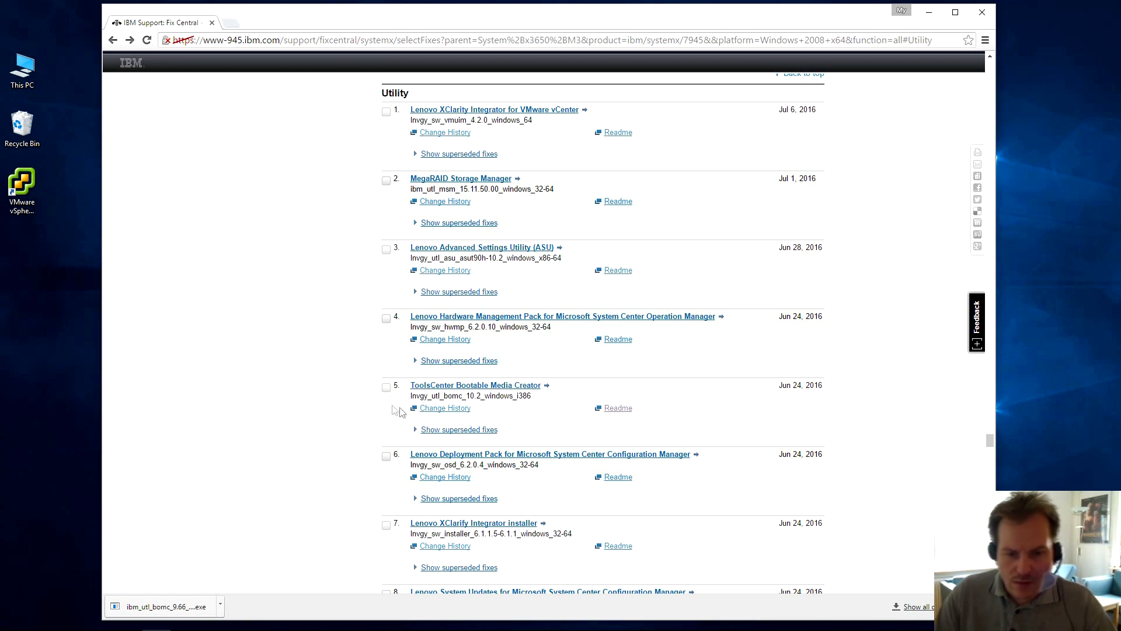
# Open the Bootable Media Creator 10.2 entry, accept the terms, and download lnvgy_utl_bomc_10.2_windows_i386.exe.
pyautogui.moveTo(416, 388)
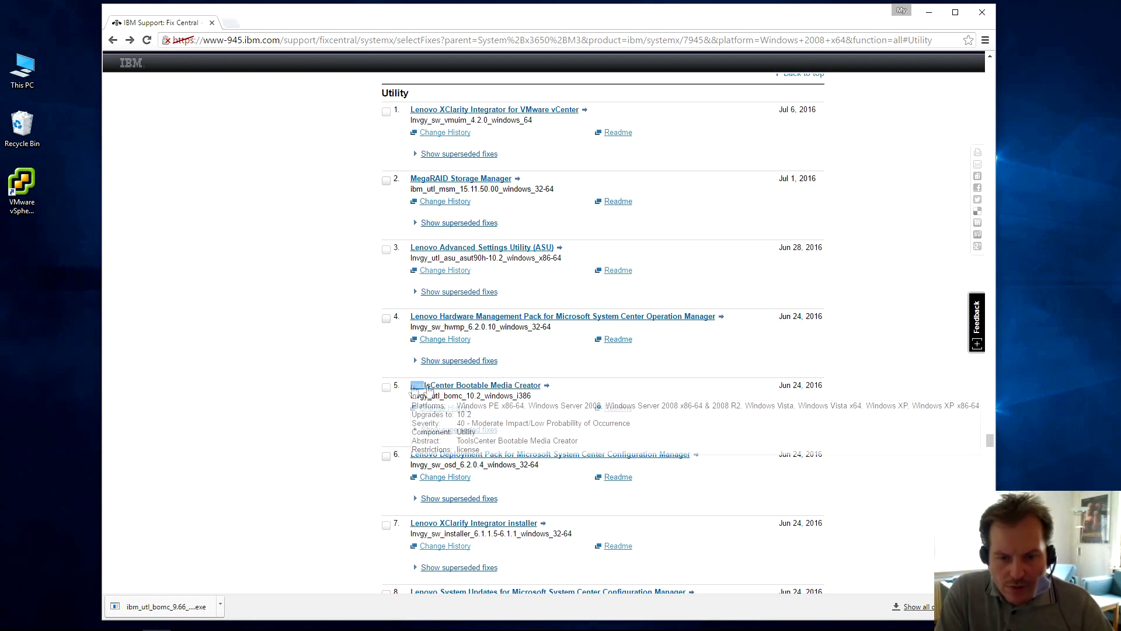
pyautogui.moveTo(412, 387); pyautogui.dragTo(568, 388)
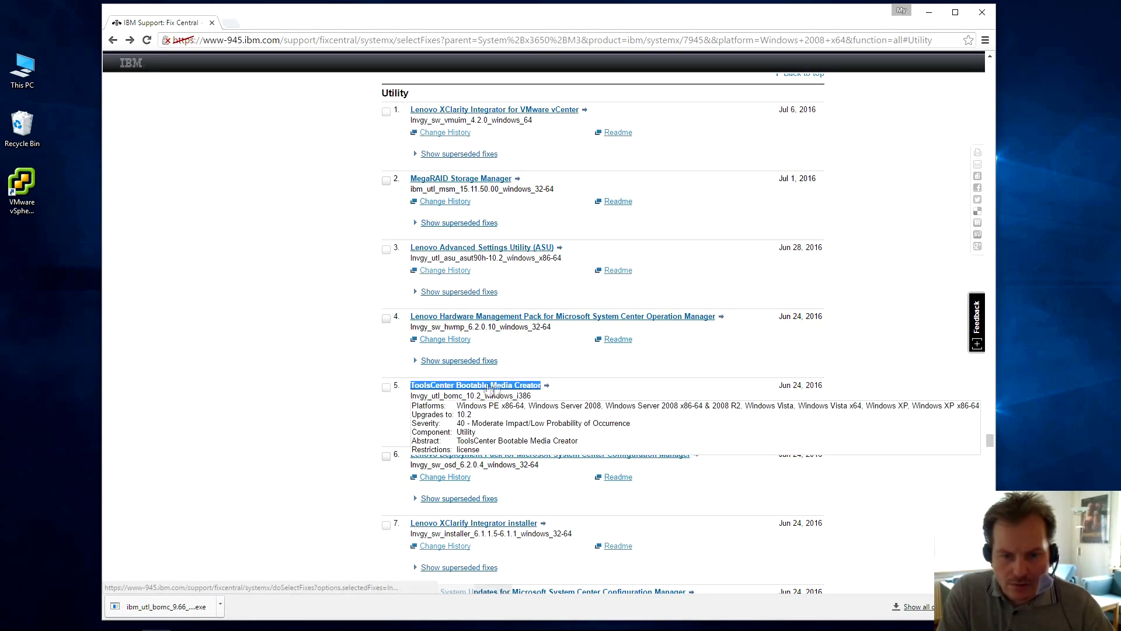
pyautogui.click(453, 389)
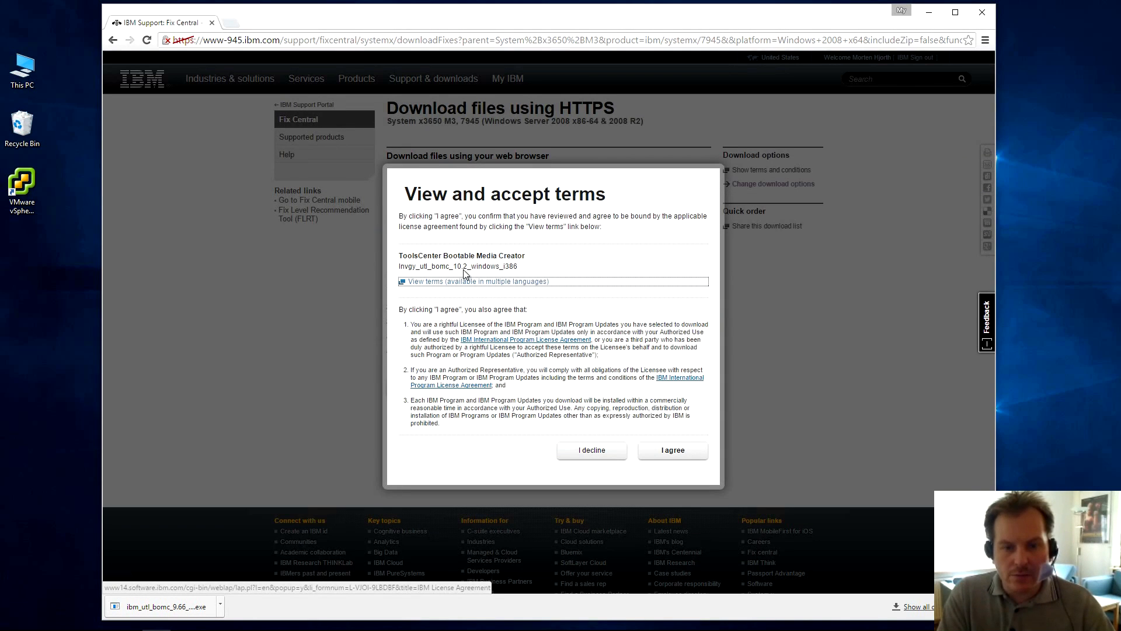
pyautogui.click(671, 458)
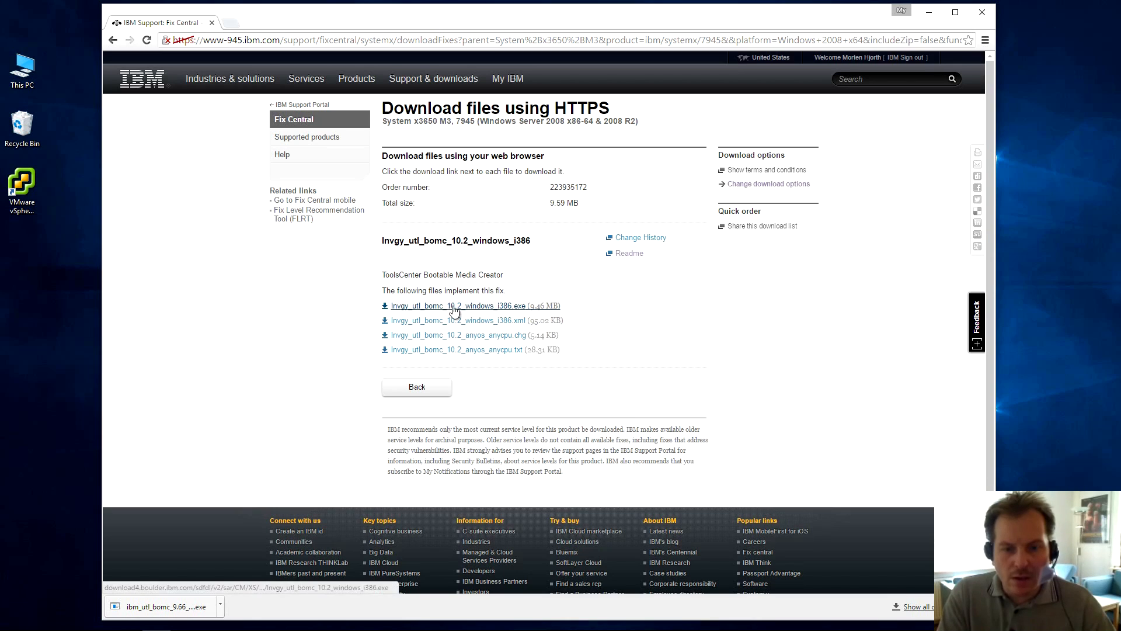
pyautogui.click(435, 307)
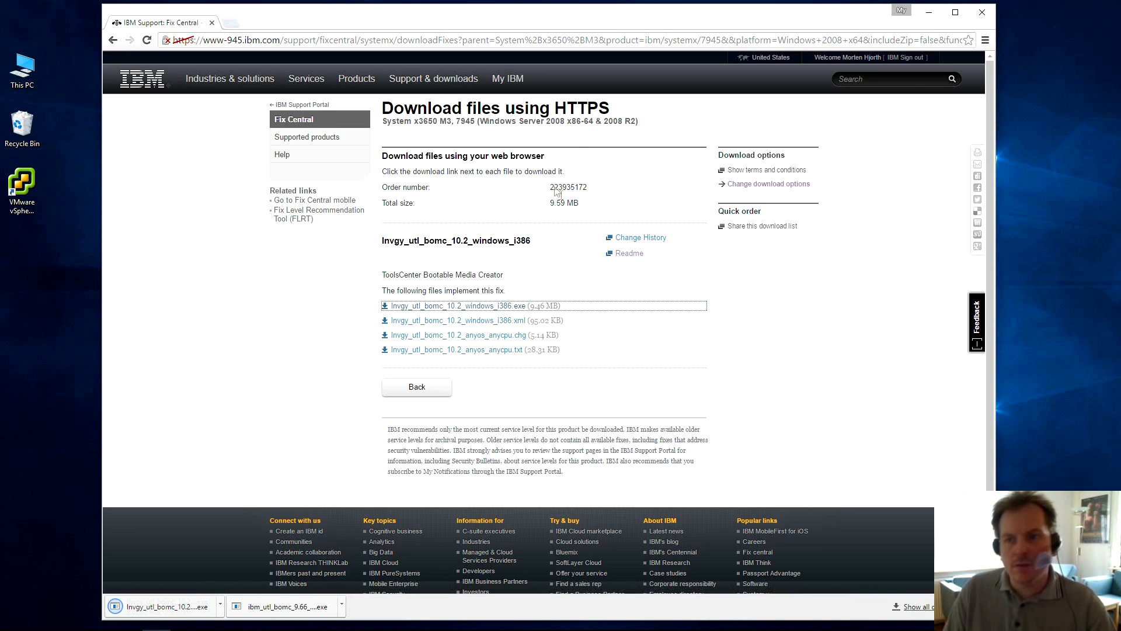
# Launch lnvgy_utl_bomc_10.2_windows_i386.exe from C:\TEMP\IBM ToolCenter, bypassing SmartScreen with Run anyway.
pyautogui.click(929, 13)
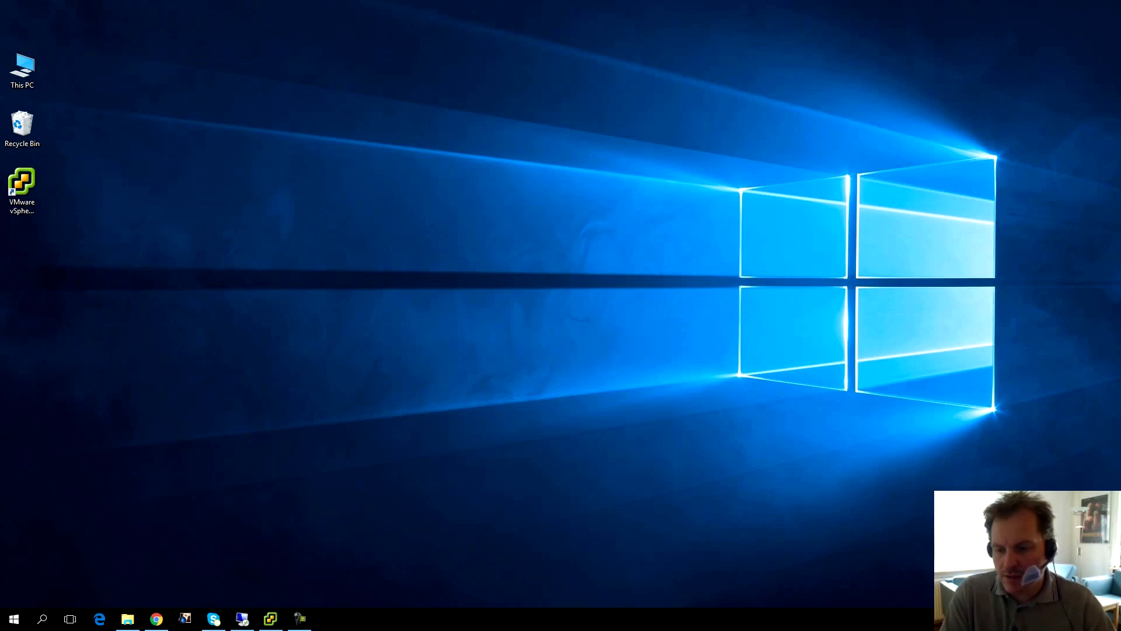
pyautogui.click(300, 618)
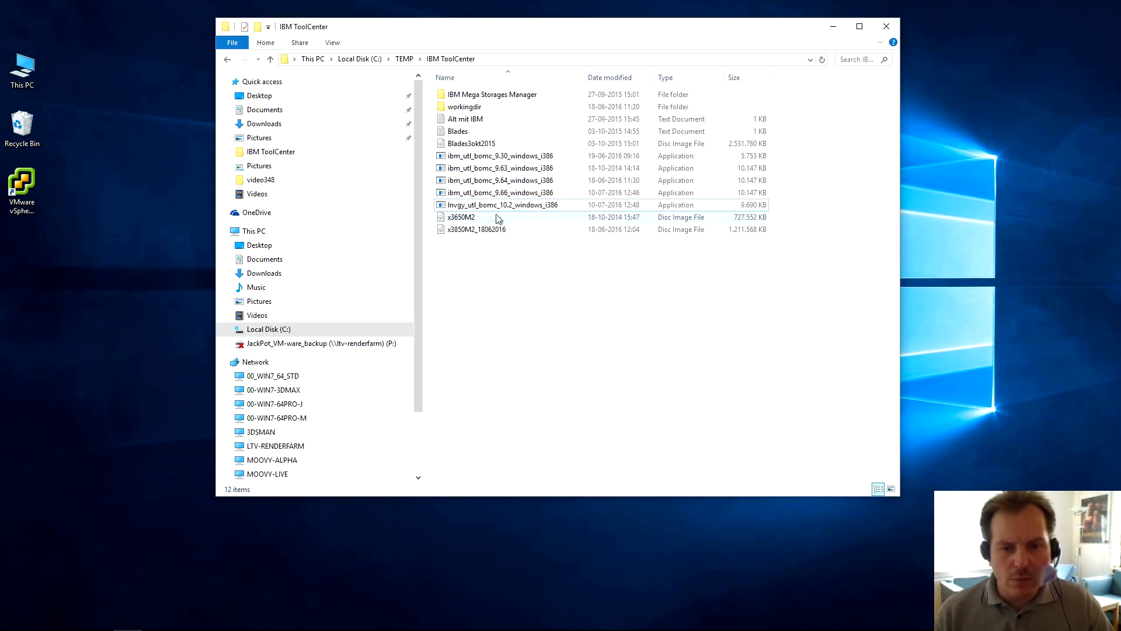
pyautogui.doubleClick(501, 205)
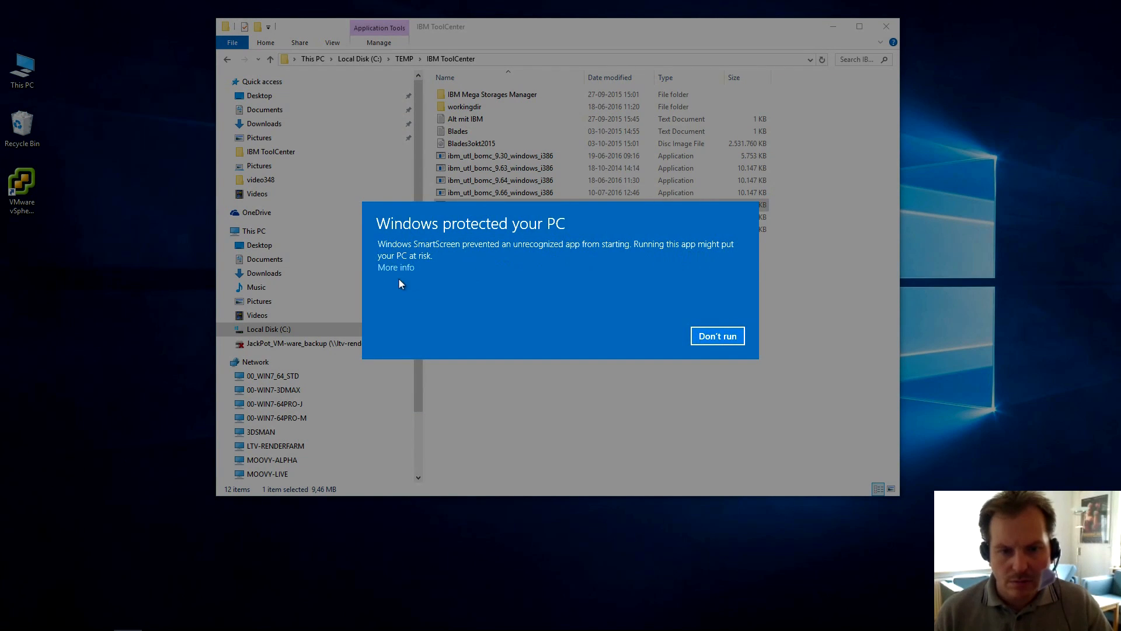
pyautogui.click(398, 267)
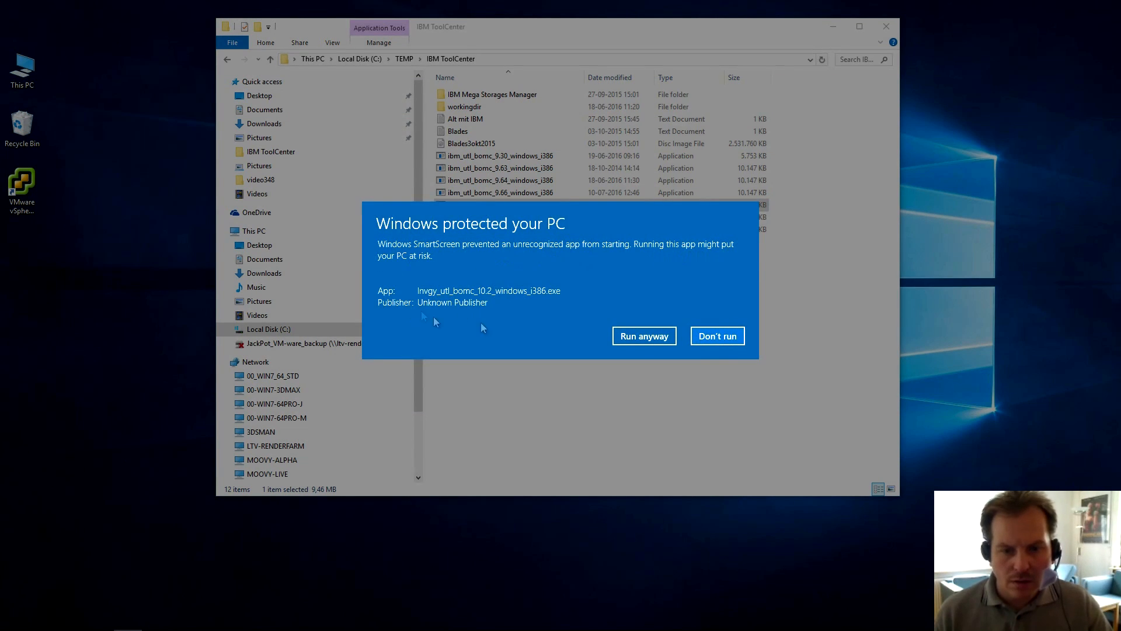
pyautogui.click(652, 334)
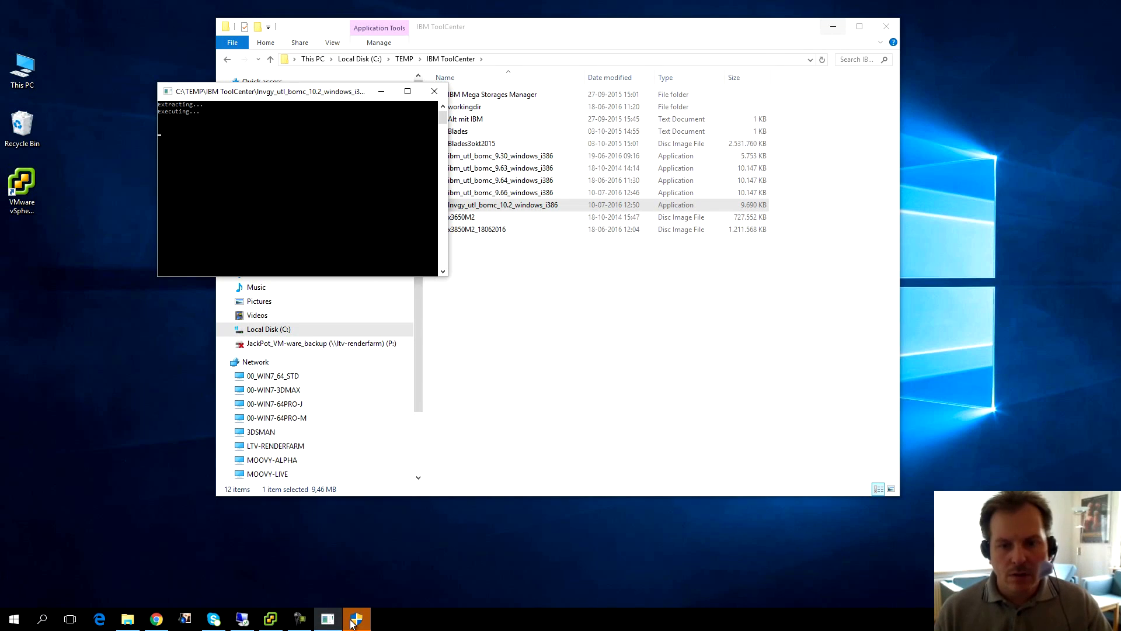
# Switch to the Remote Desktop session showing the Bootable Media Creator license agreement.
pyautogui.click(354, 620)
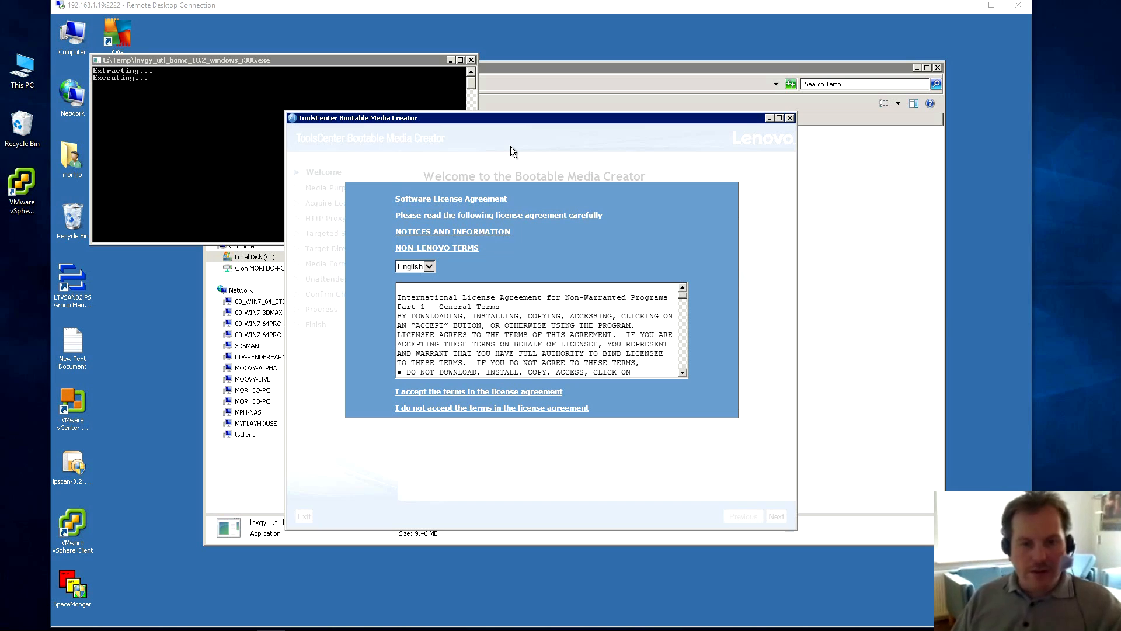
pyautogui.moveTo(492, 9); pyautogui.dragTo(491, 7)
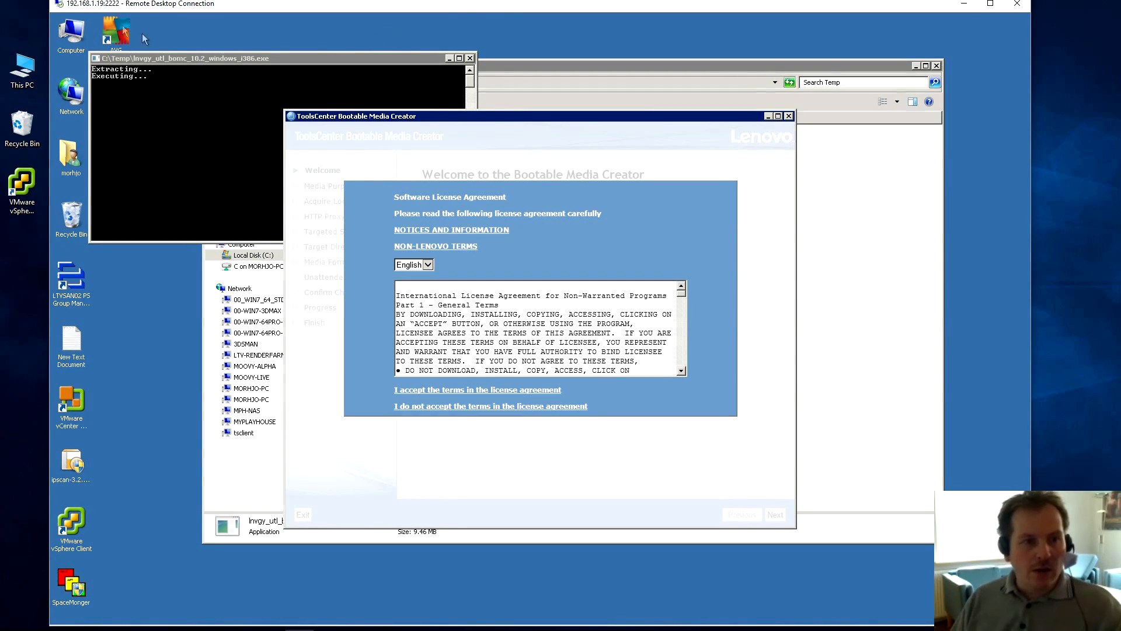
pyautogui.rightClick(61, 40)
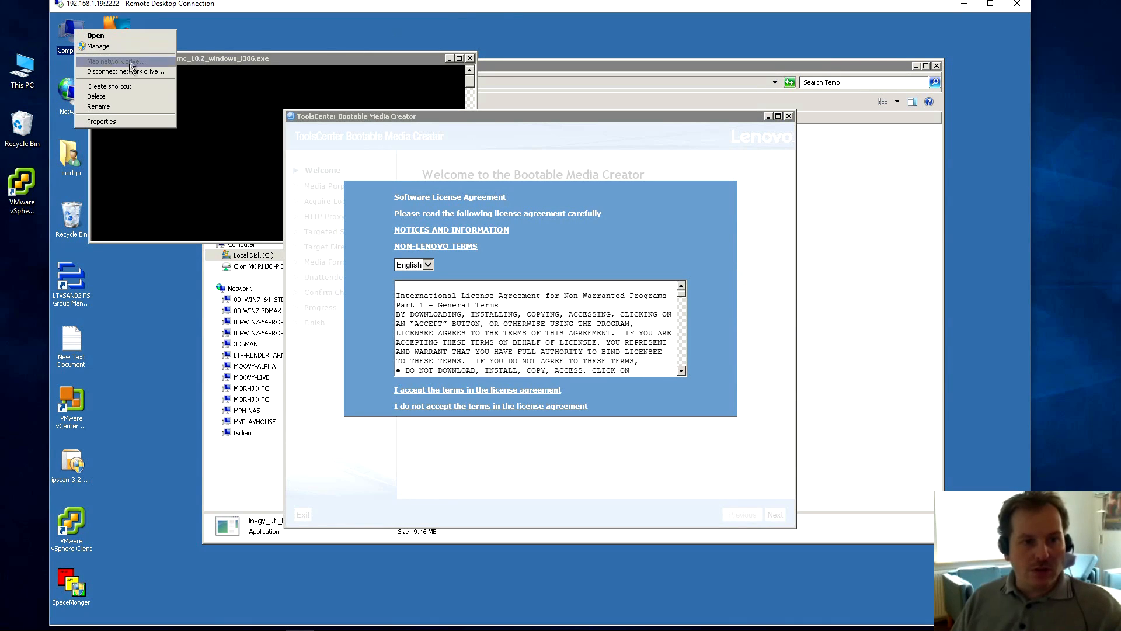
pyautogui.click(106, 120)
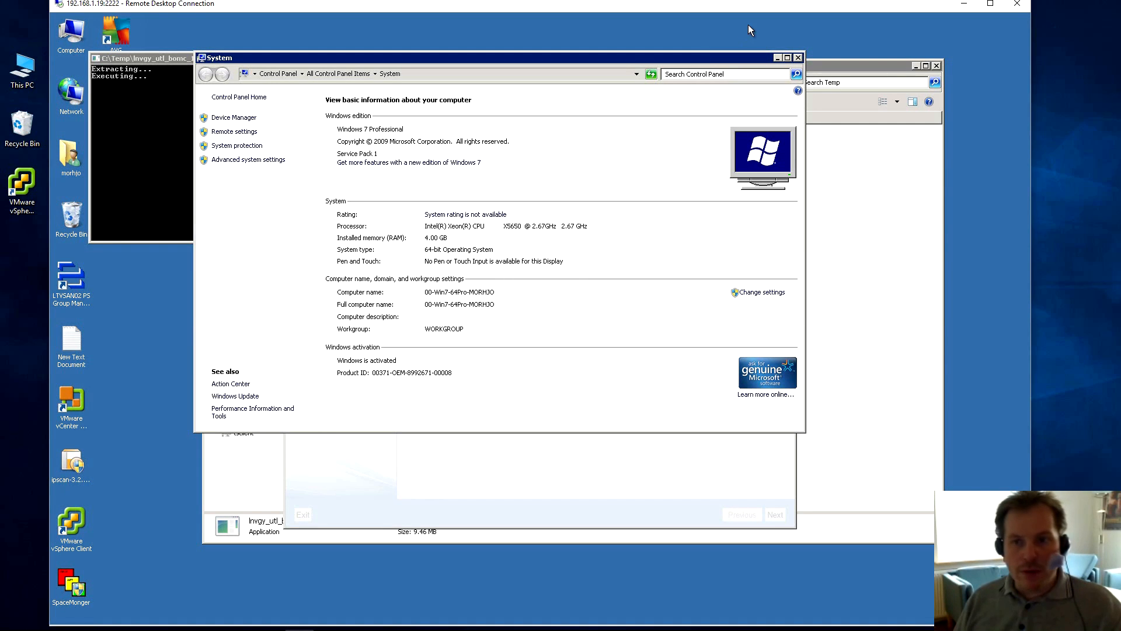
pyautogui.moveTo(632, 57)
pyautogui.mouseDown()
pyautogui.moveTo(628, 34)
pyautogui.moveTo(617, 43)
pyautogui.mouseUp()
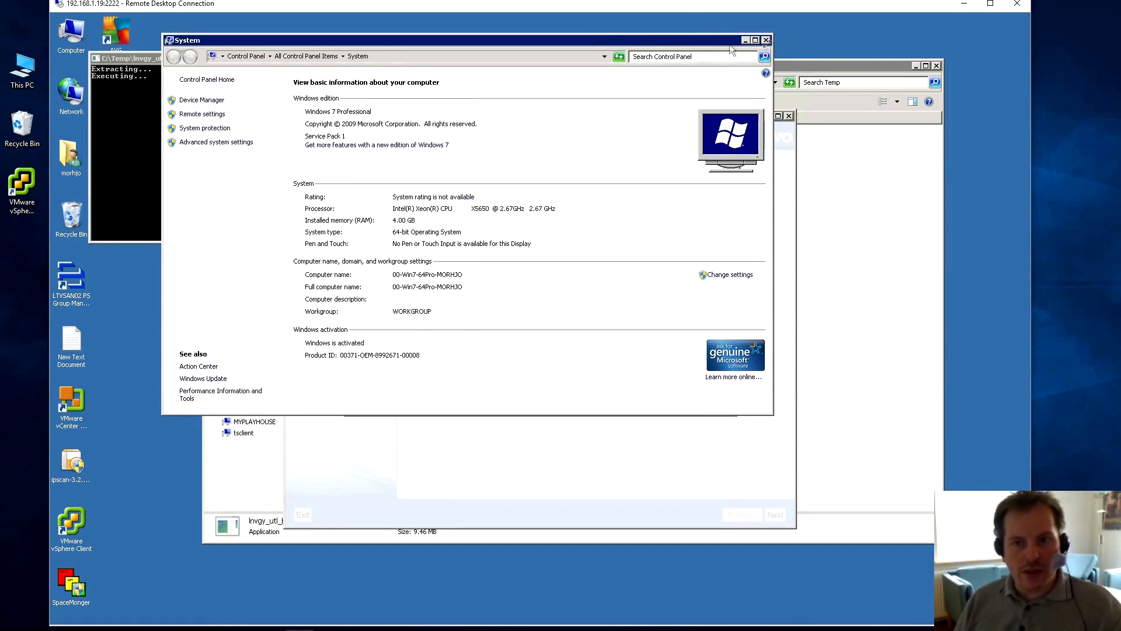
pyautogui.moveTo(677, 41)
pyautogui.mouseDown()
pyautogui.moveTo(658, 38)
pyautogui.moveTo(699, 40)
pyautogui.mouseUp()
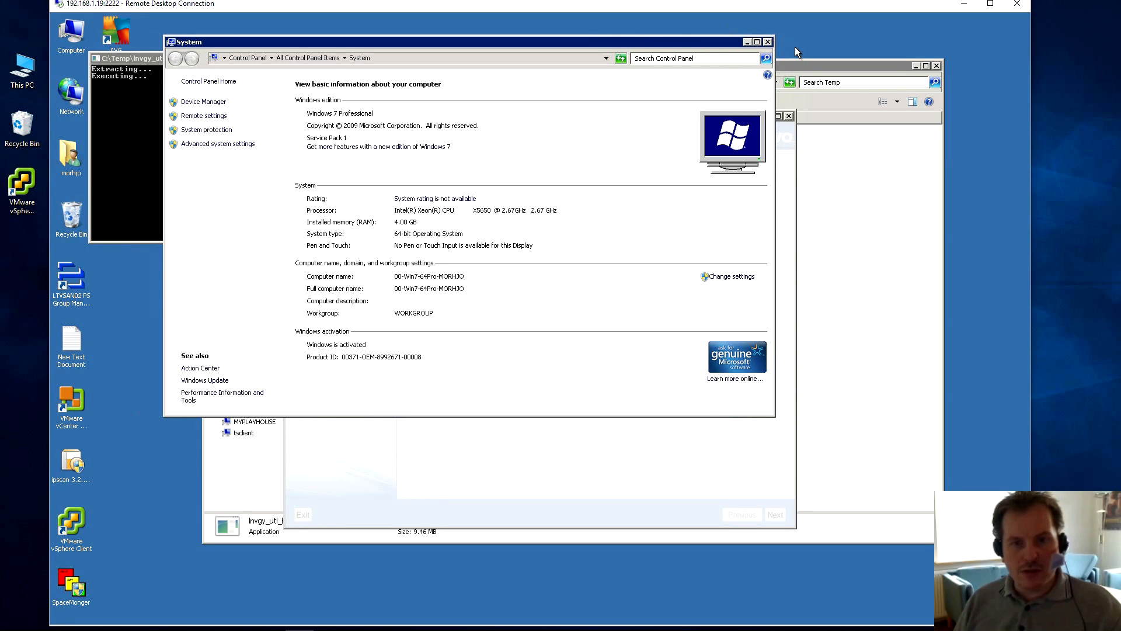
pyautogui.moveTo(682, 42); pyautogui.dragTo(646, 124)
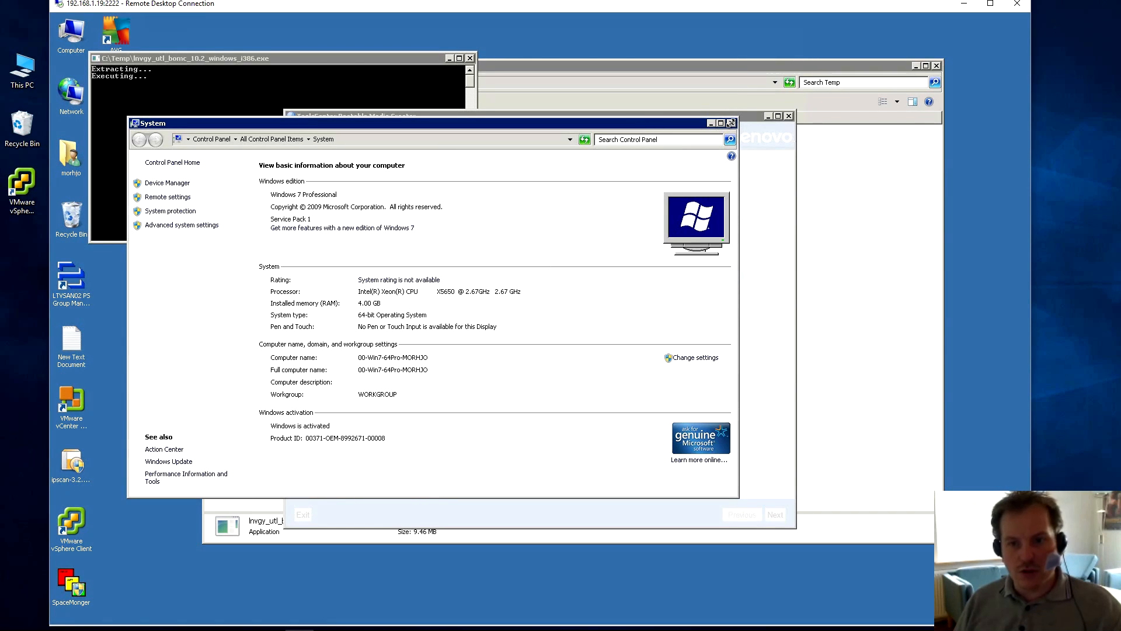
pyautogui.click(730, 123)
# Accept the Bootable Media Creator software license agreement.
pyautogui.moveTo(638, 172); pyautogui.dragTo(558, 144)
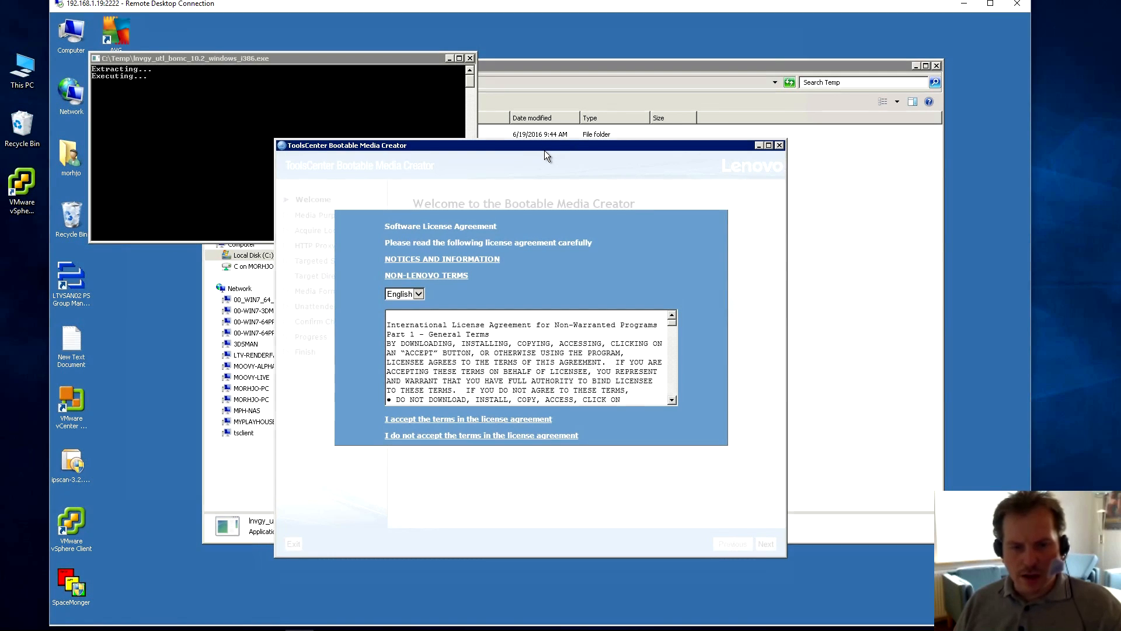
pyautogui.moveTo(104, 622)
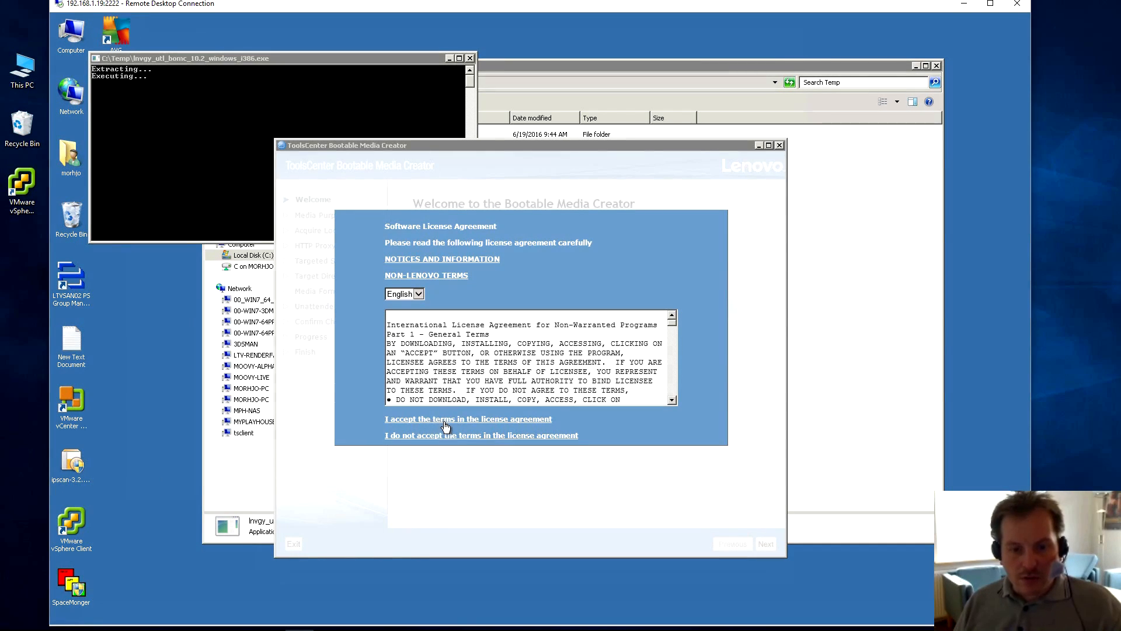
pyautogui.click(474, 419)
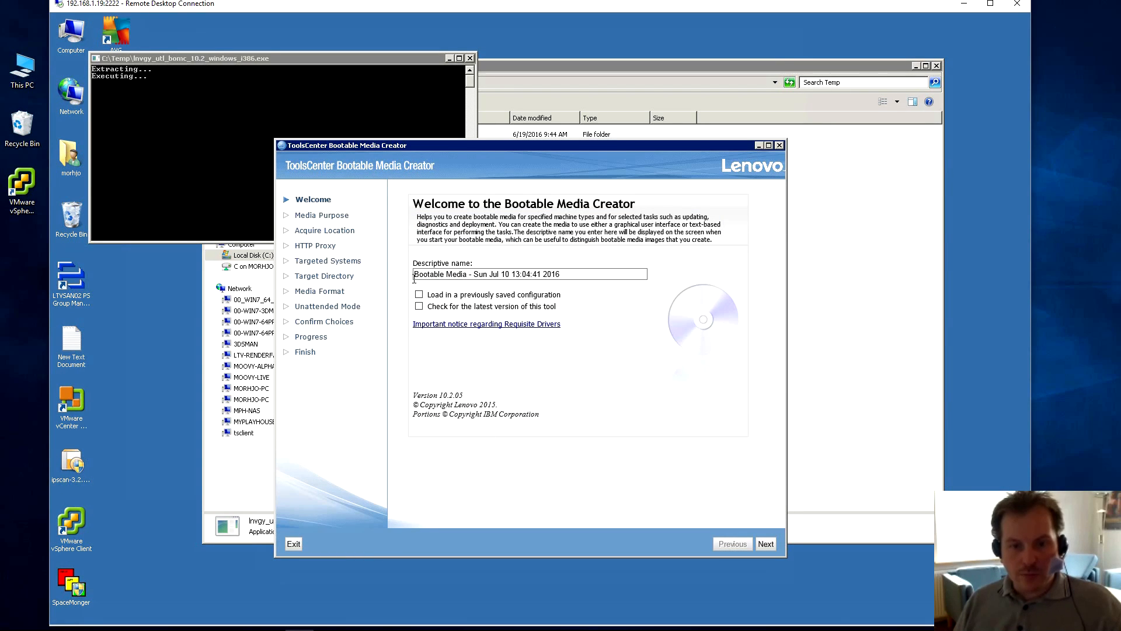
# Move aside the Temp folder and extraction console, then review the Welcome page's copyright lines and heading.
pyautogui.moveTo(541, 147); pyautogui.dragTo(591, 170)
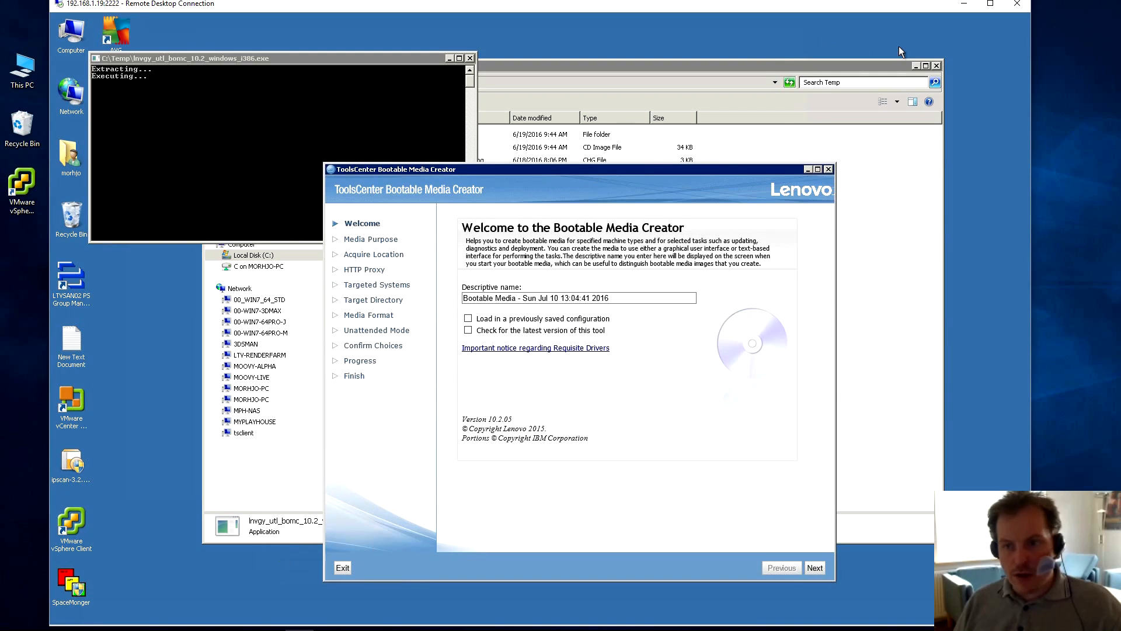
pyautogui.click(915, 66)
pyautogui.click(450, 59)
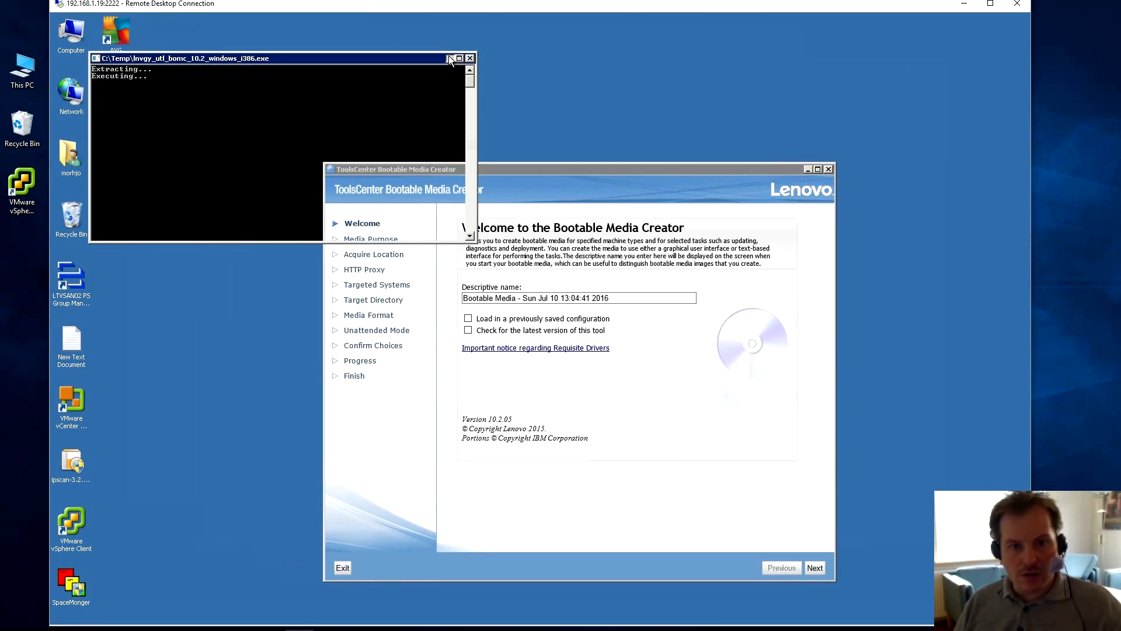
pyautogui.moveTo(423, 170); pyautogui.dragTo(415, 102)
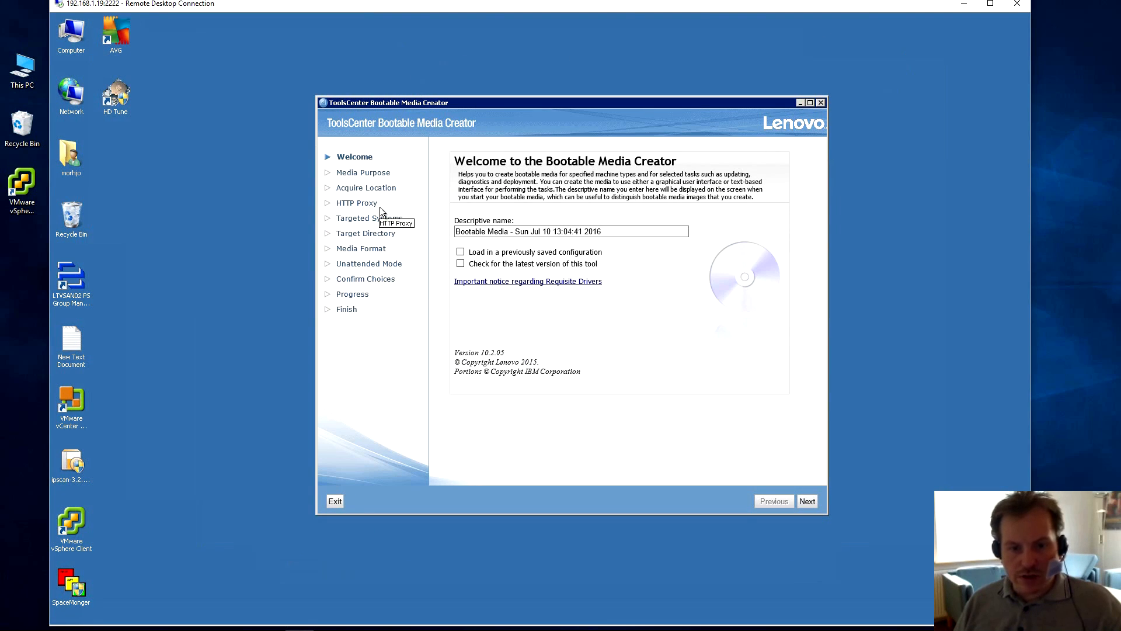
pyautogui.moveTo(461, 363); pyautogui.dragTo(546, 364)
pyautogui.moveTo(455, 373); pyautogui.dragTo(601, 372)
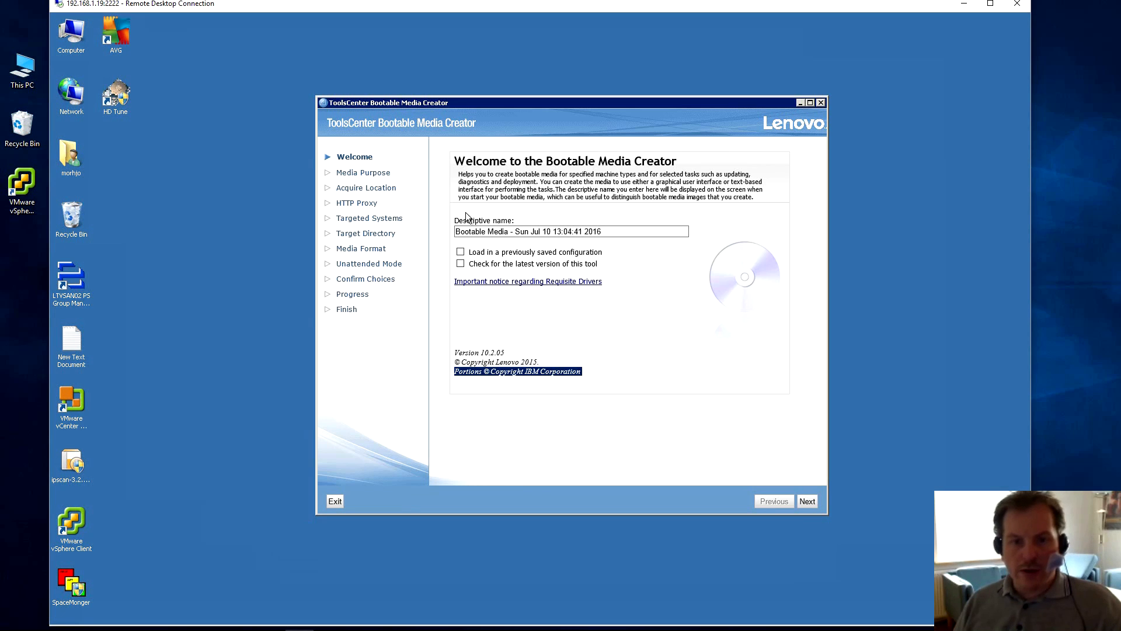
pyautogui.moveTo(462, 162); pyautogui.dragTo(687, 161)
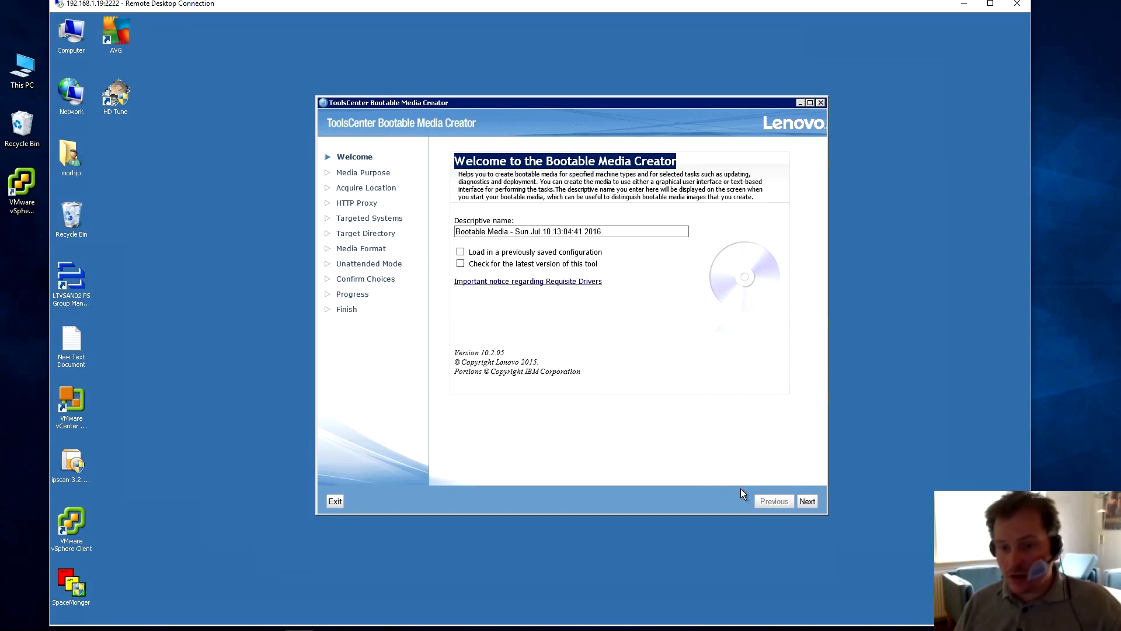
# Select Updates only with Diagnostics off, enable Task AutoRun for Updates, and continue.
pyautogui.click(808, 501)
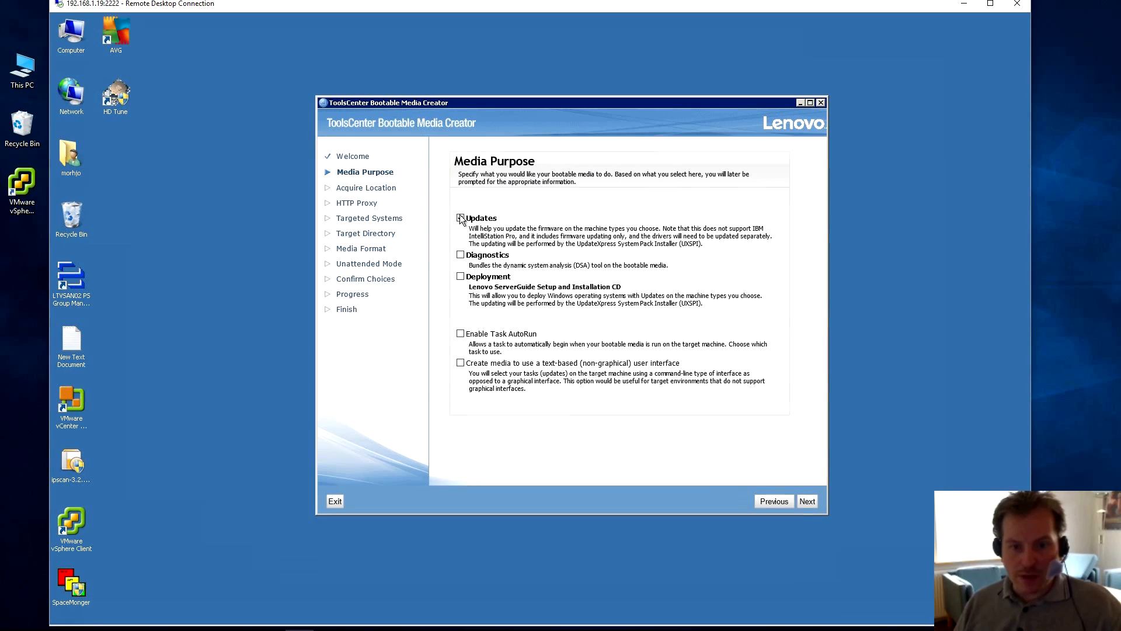
pyautogui.click(461, 254)
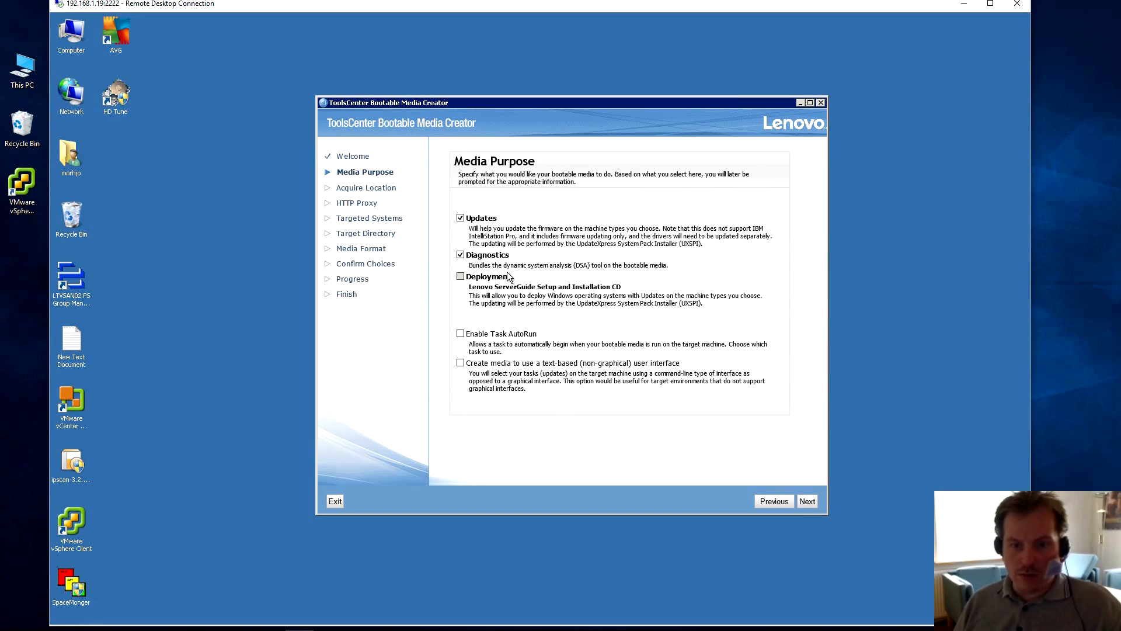
pyautogui.click(460, 255)
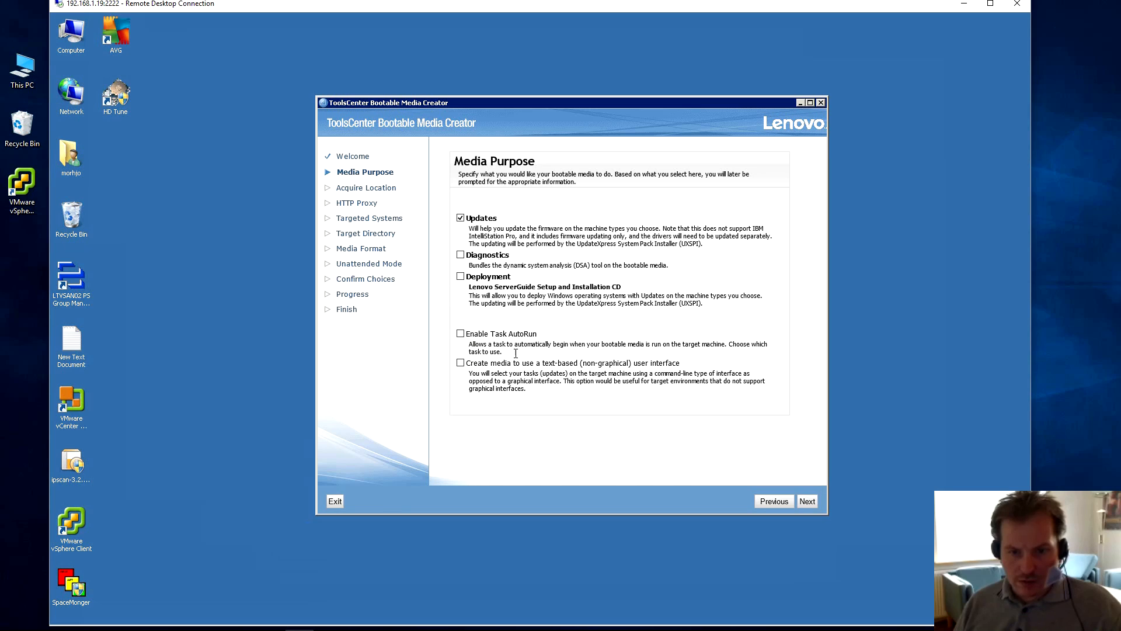
pyautogui.click(460, 333)
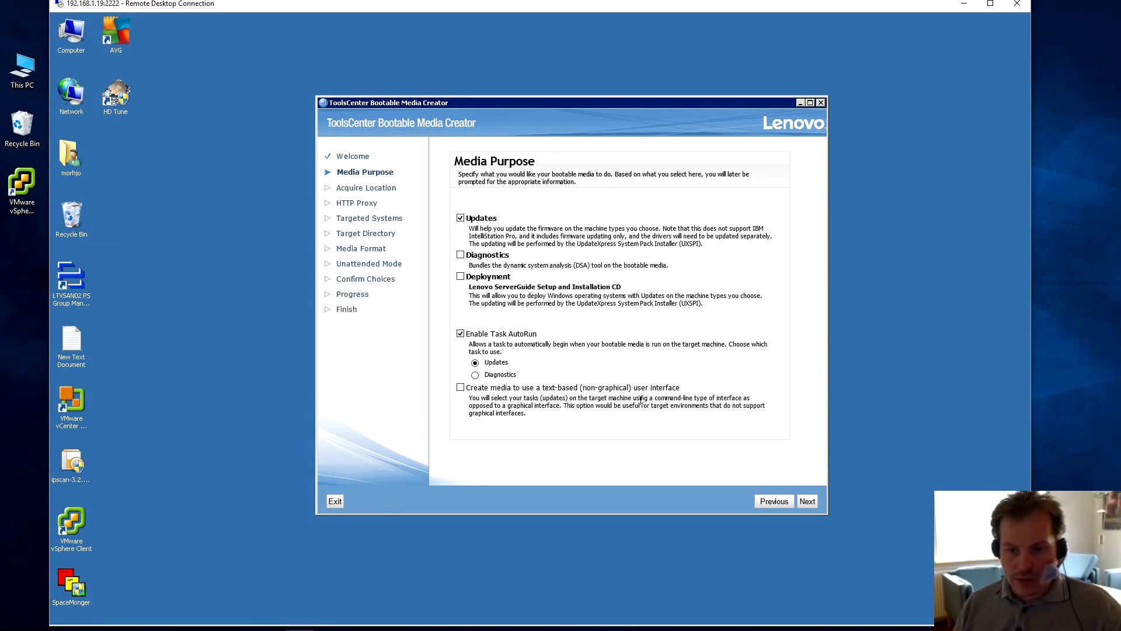
pyautogui.click(809, 501)
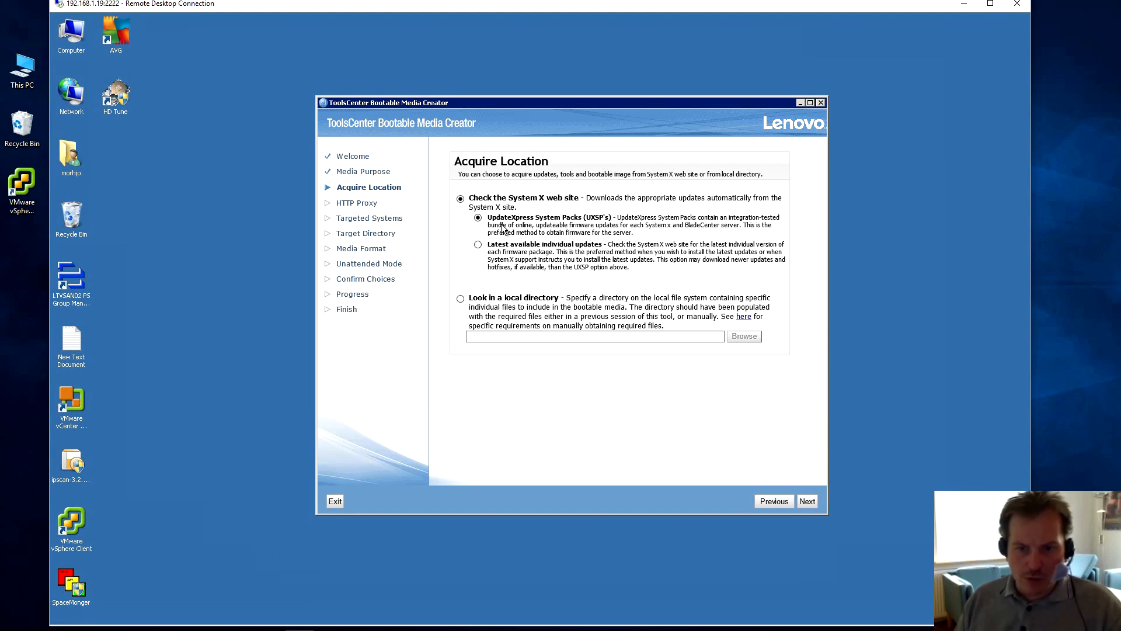
pyautogui.click(478, 245)
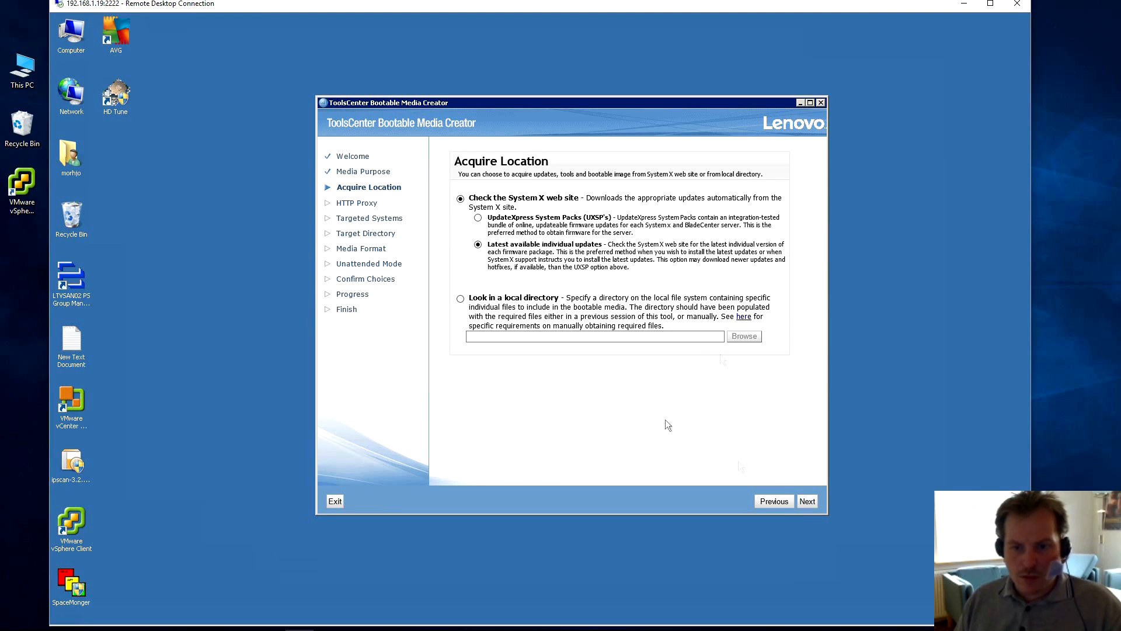
pyautogui.click(812, 501)
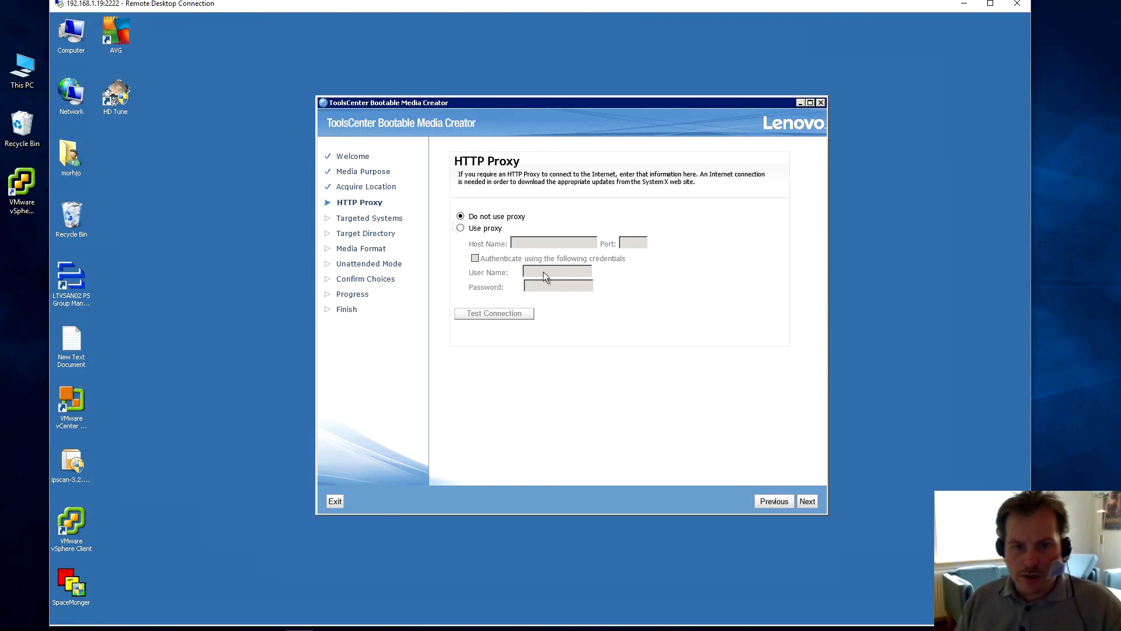
pyautogui.click(808, 501)
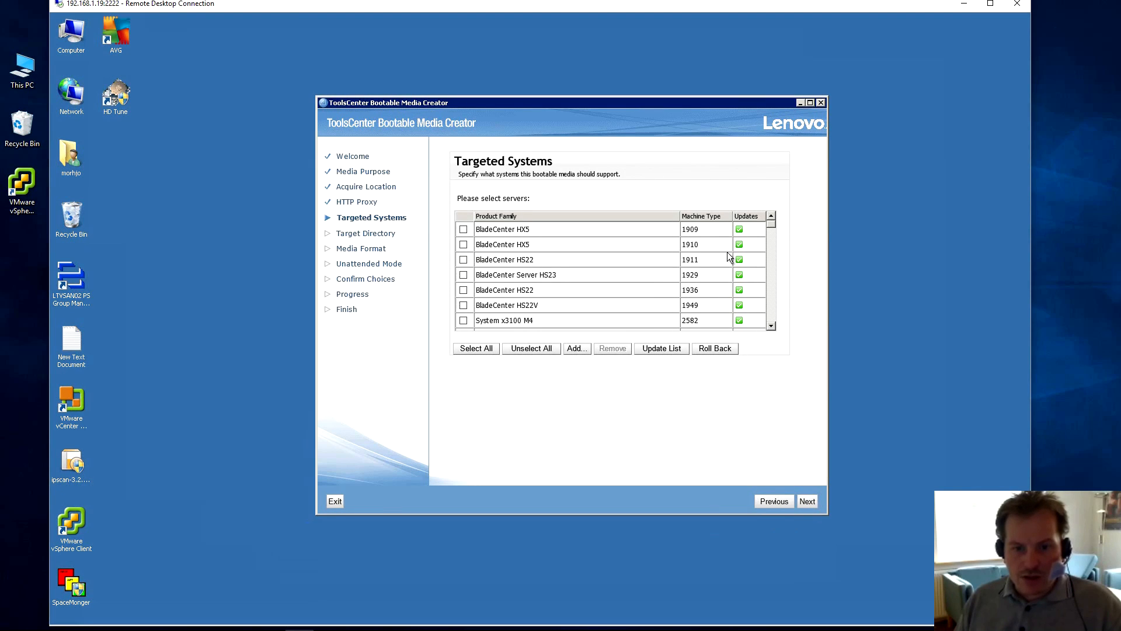
# Tick System x3650 M3 (7945) and System x3650 M2 (7947) in the server list.
pyautogui.moveTo(772, 223); pyautogui.dragTo(770, 244)
pyautogui.click(772, 216)
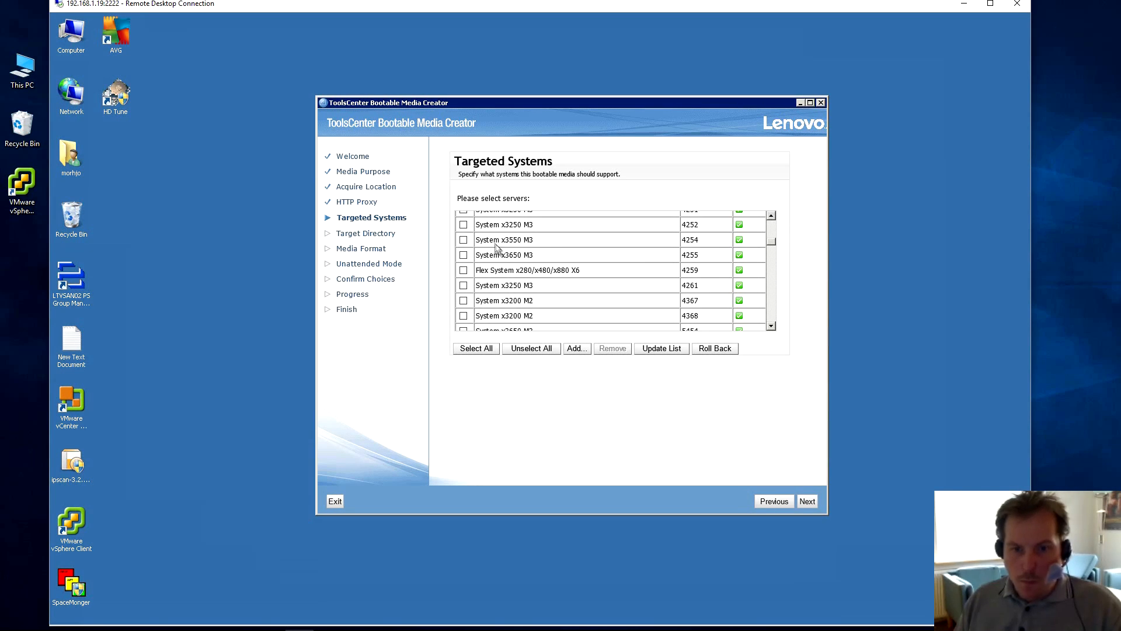
pyautogui.click(771, 325)
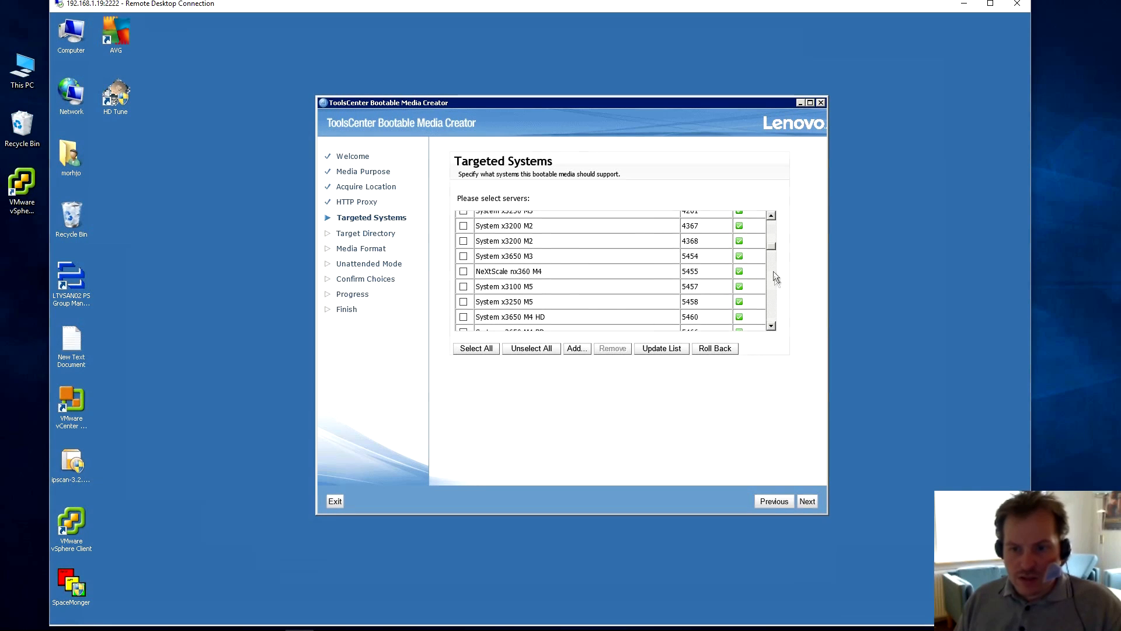
pyautogui.moveTo(772, 248); pyautogui.dragTo(769, 294)
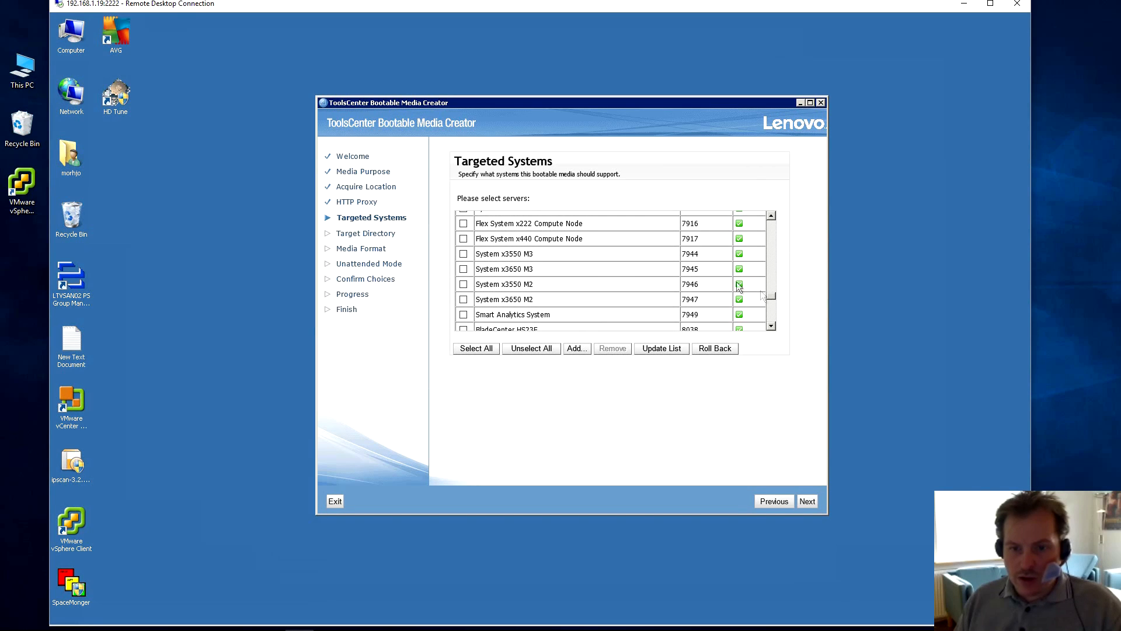
pyautogui.click(463, 269)
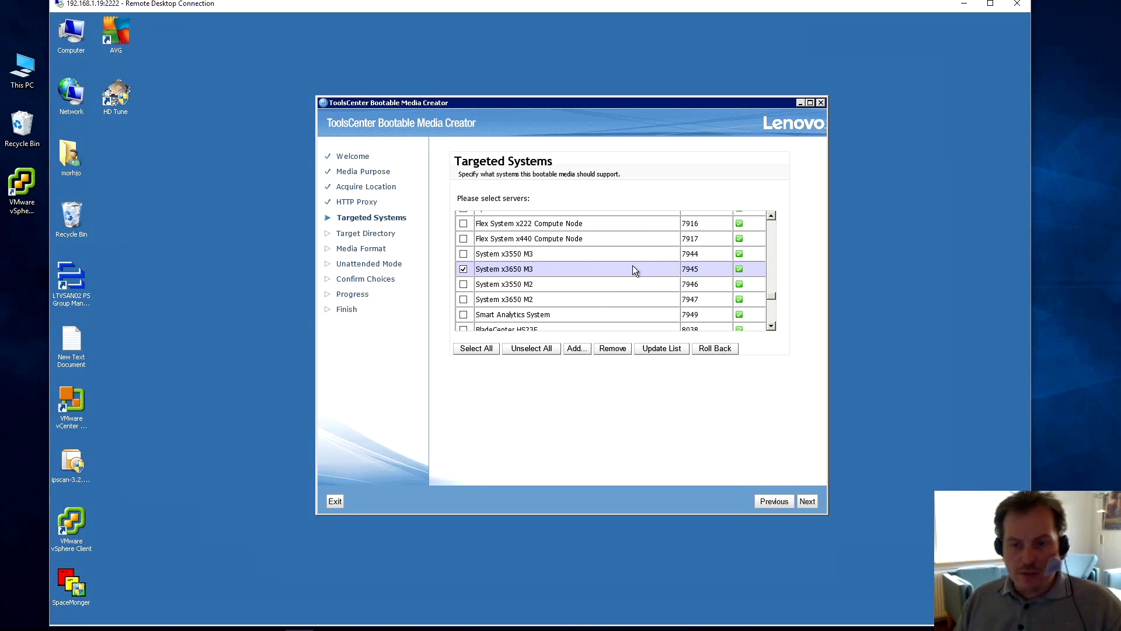
pyautogui.moveTo(771, 296); pyautogui.dragTo(769, 296)
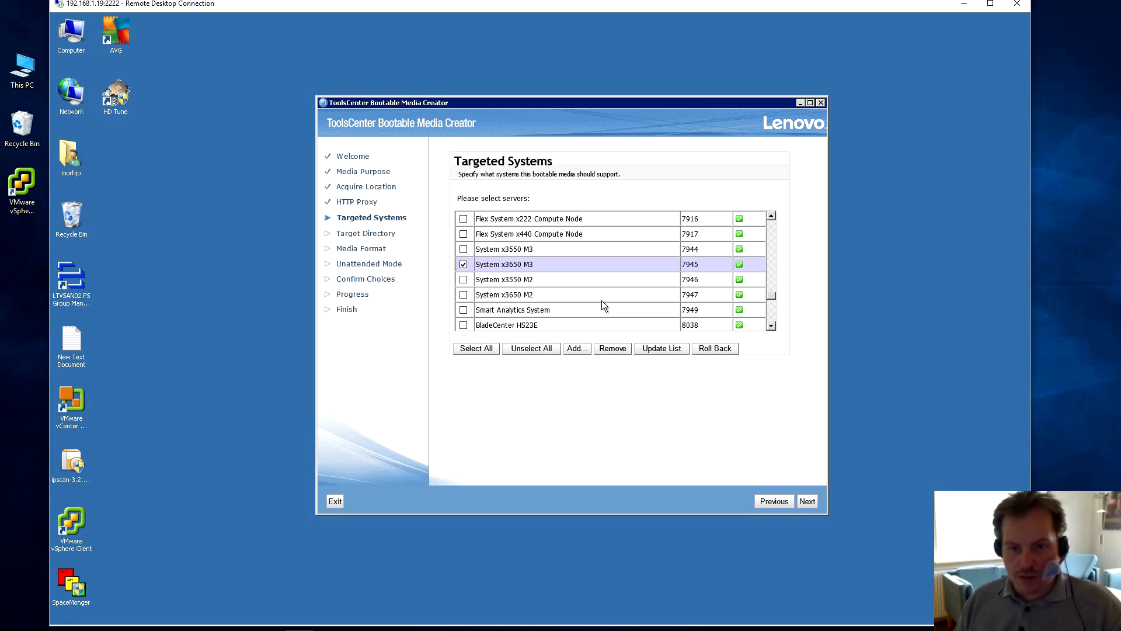
pyautogui.click(464, 296)
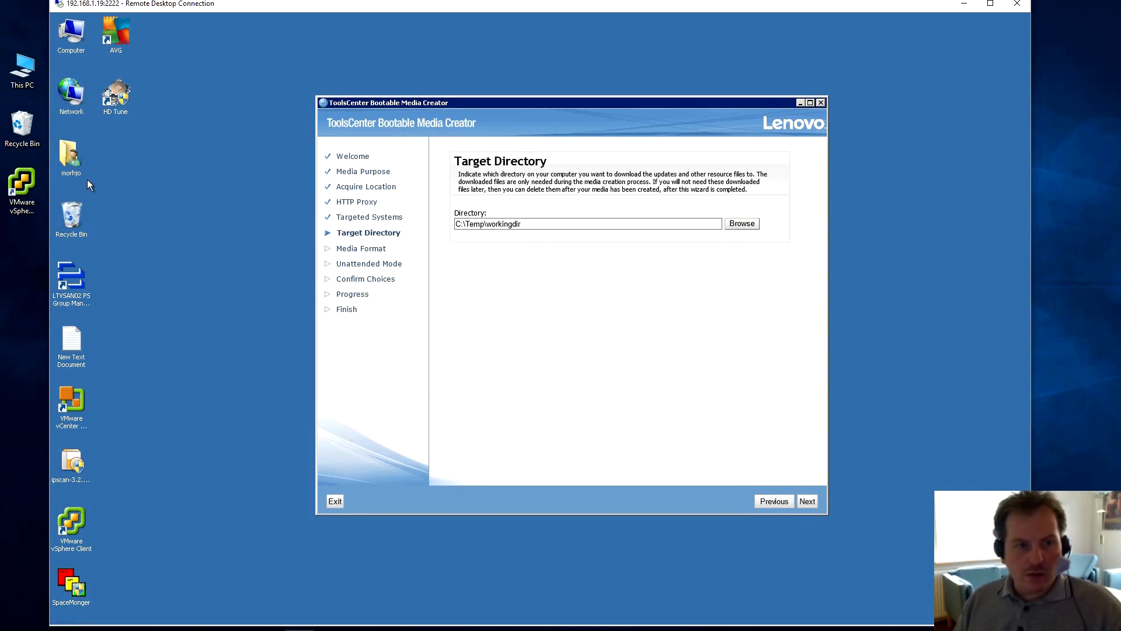
# Check the C:\Temp folder, then keep C:\Temp\workingdir as the target directory and continue.
pyautogui.click(140, 556)
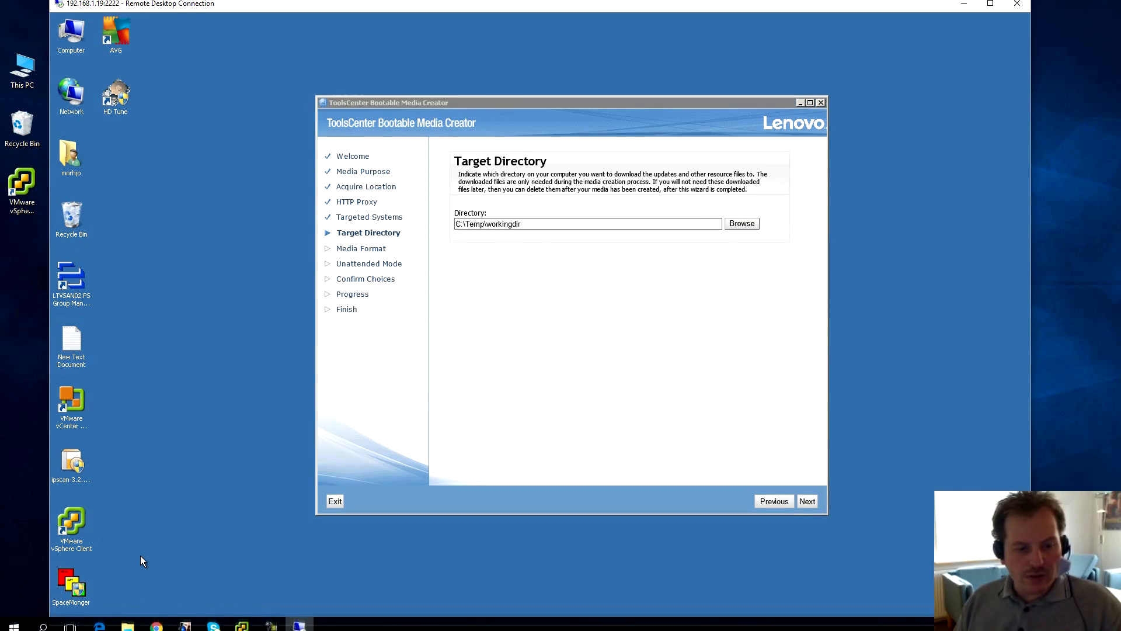
pyautogui.rightClick(127, 613)
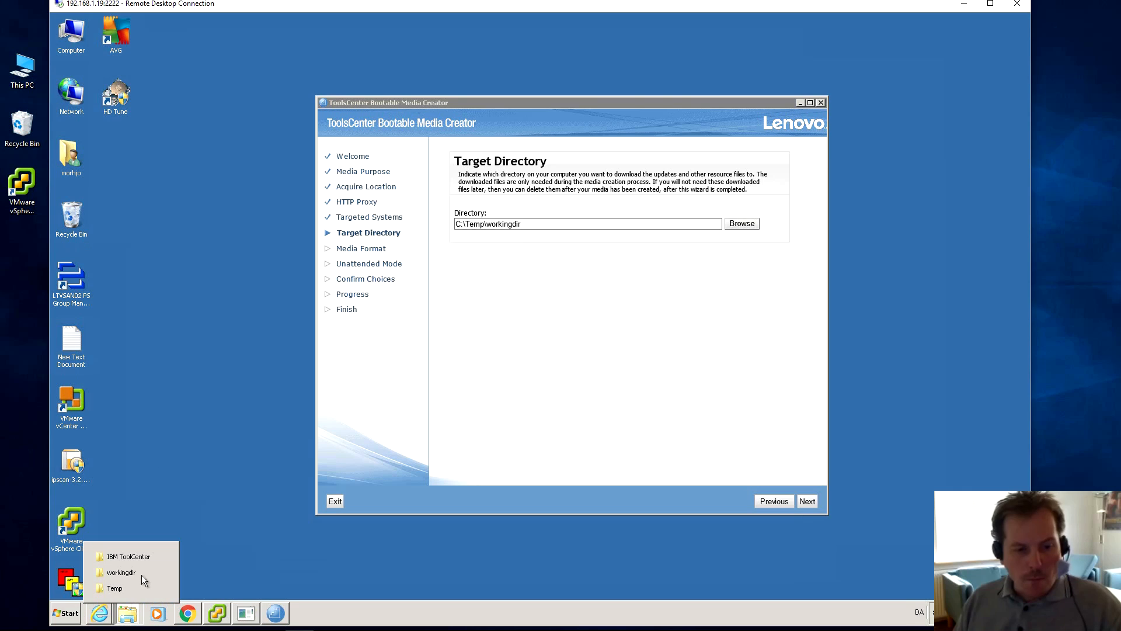
pyautogui.click(114, 588)
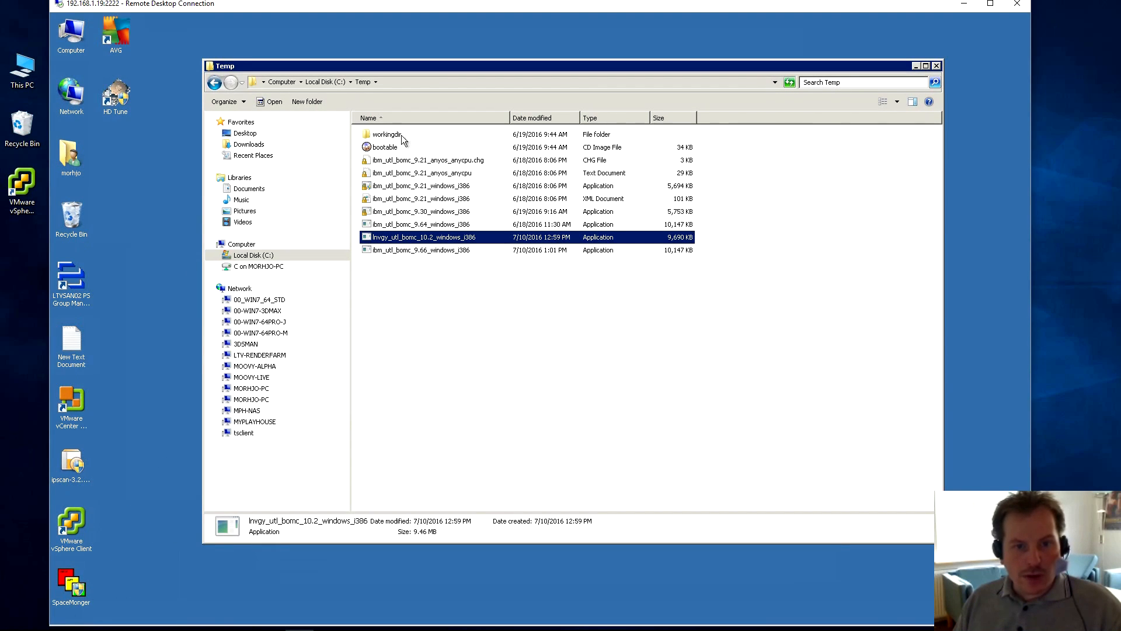
pyautogui.click(917, 67)
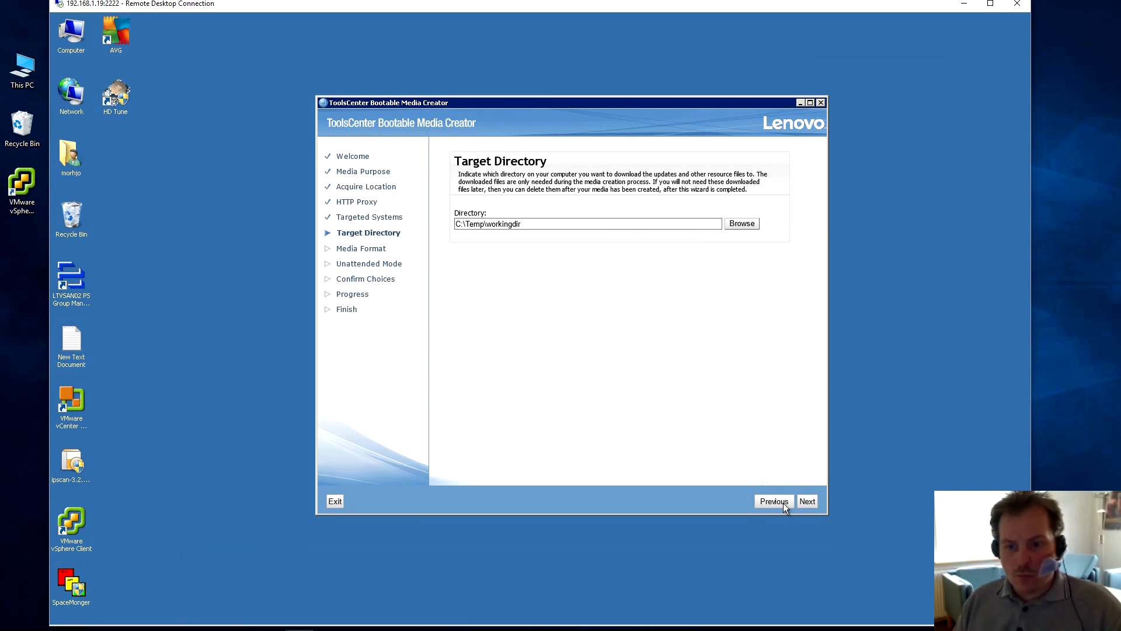
pyautogui.click(807, 502)
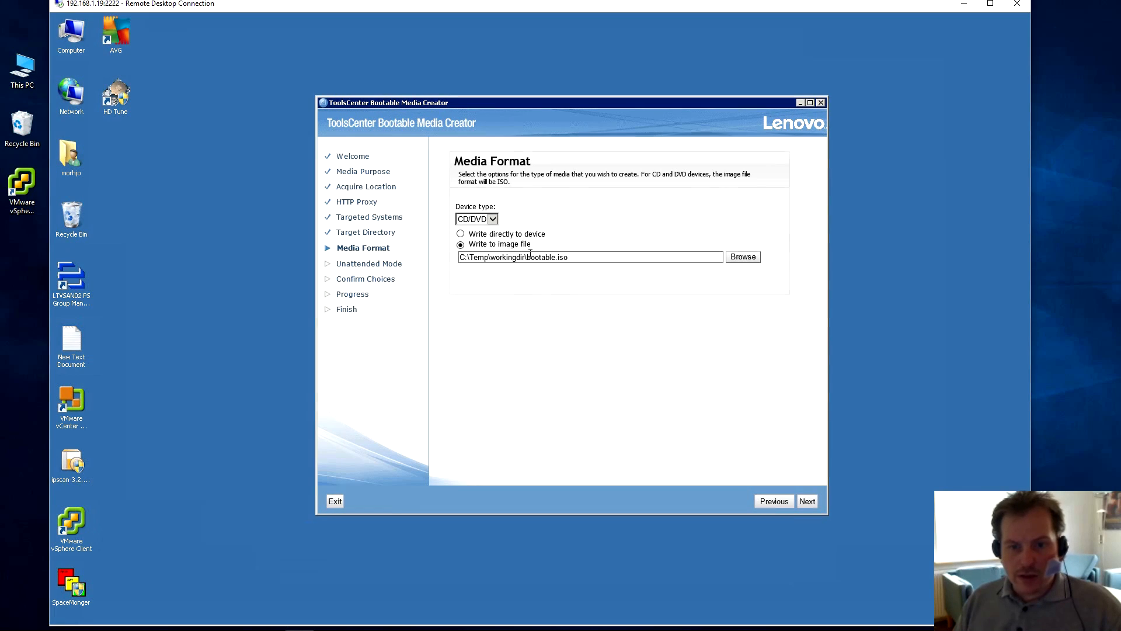
# Rename the image file to C:\Temp\workingdir\x3650M23.iso and continue to unattended mode settings.
pyautogui.moveTo(527, 257); pyautogui.dragTo(558, 257)
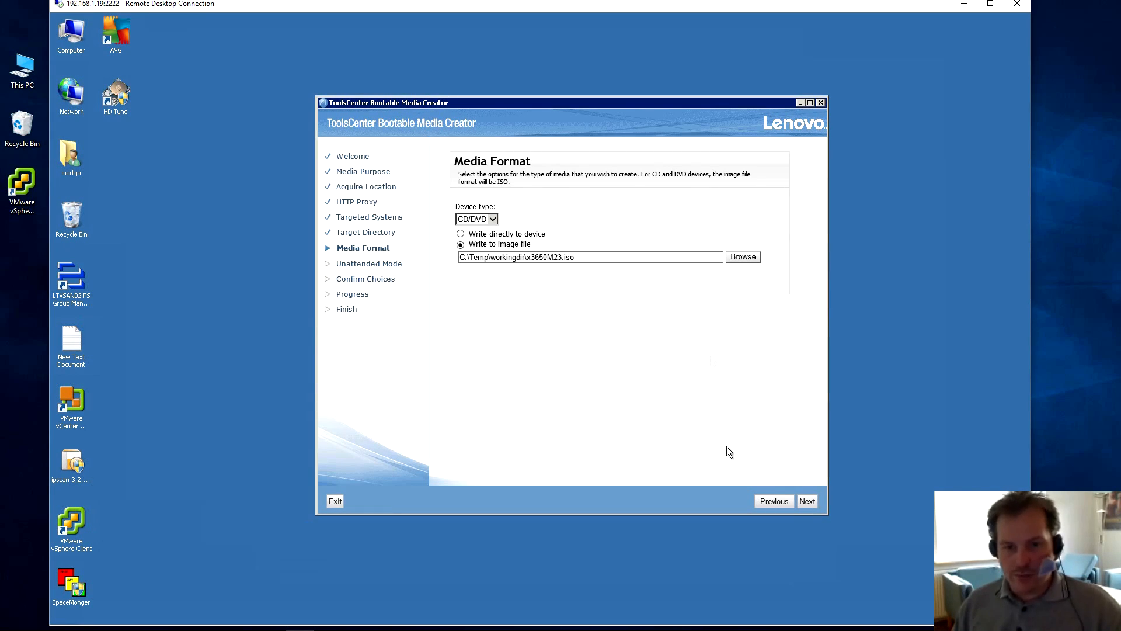
pyautogui.click(808, 501)
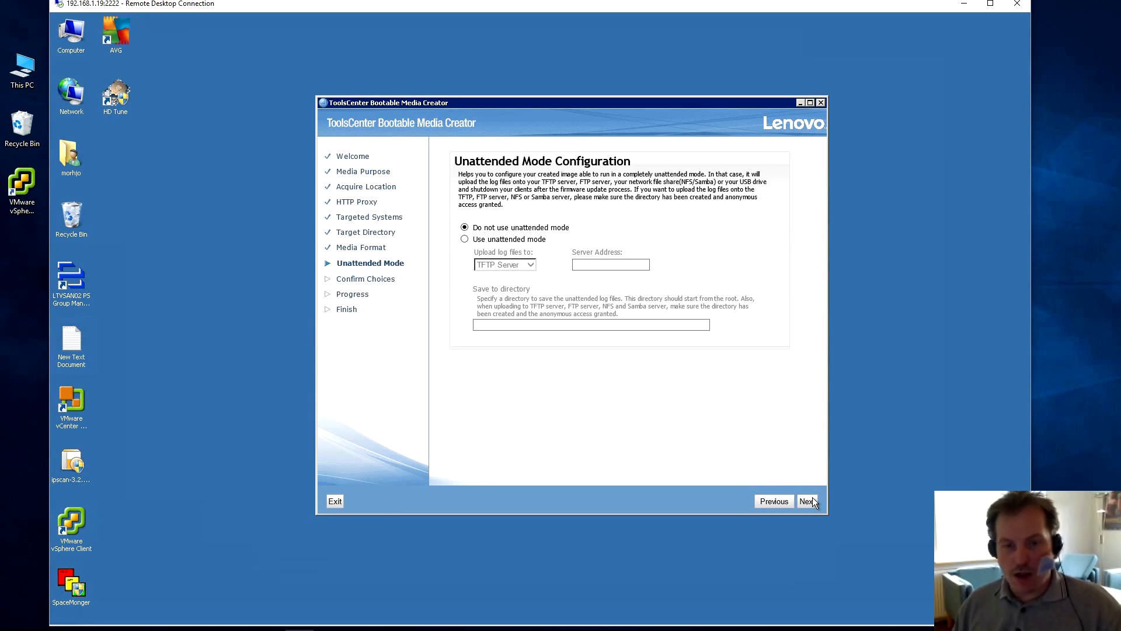
# Keep 'Do not use unattended mode', confirm, and start building the media (60 and 55 updates).
pyautogui.click(809, 502)
pyautogui.click(810, 501)
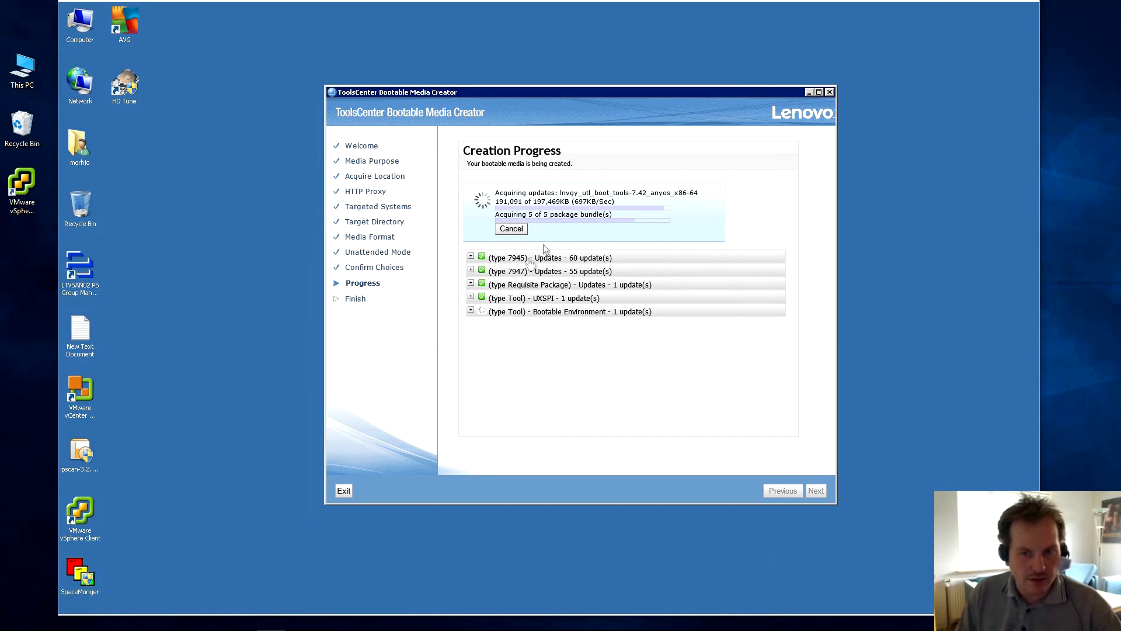
# Bring up the IMM login page in Internet Explorer and log in with the admin user name and password.
pyautogui.moveTo(223, 607)
pyautogui.moveTo(110, 608)
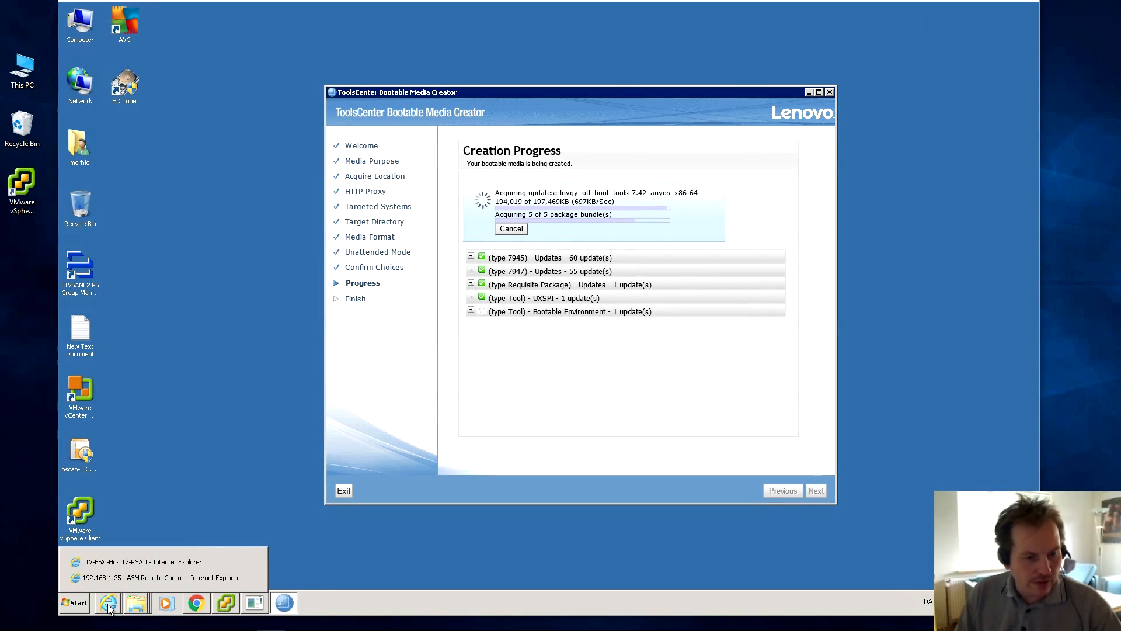
pyautogui.click(111, 562)
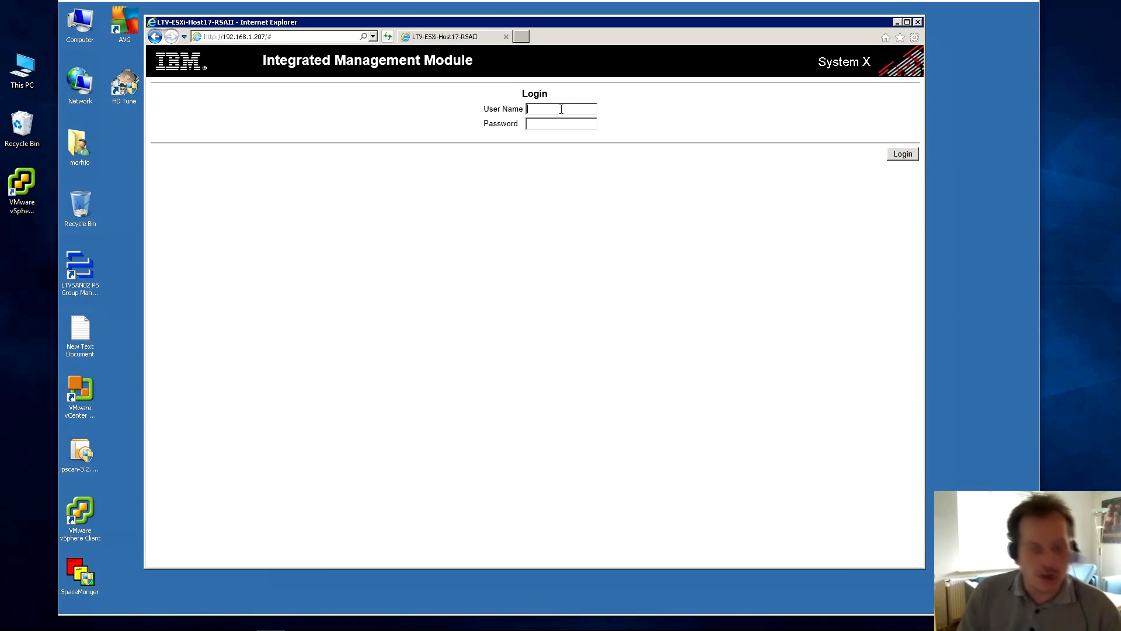
pyautogui.write('U')
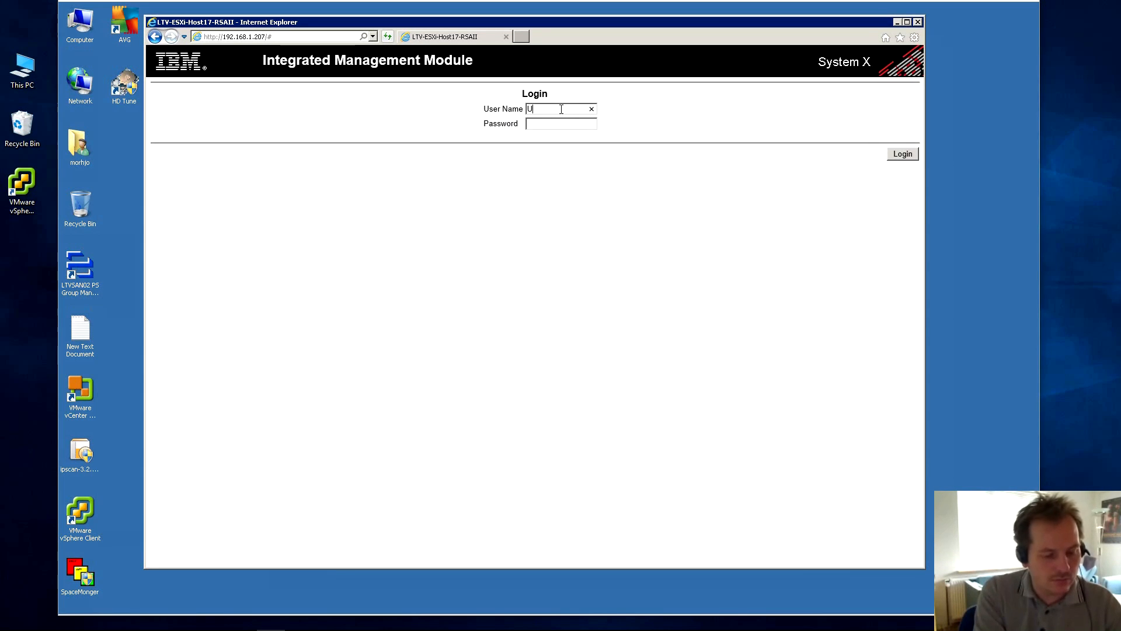
pyautogui.write('SERID')
pyautogui.click(561, 123)
pyautogui.write('PASSW0RD')
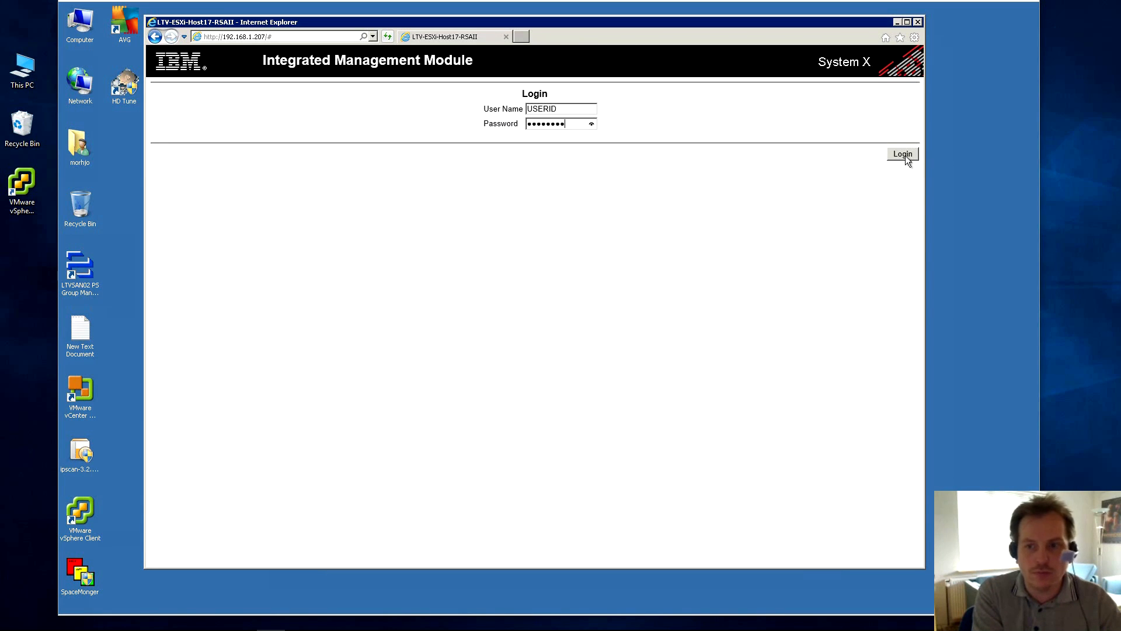
pyautogui.click(903, 154)
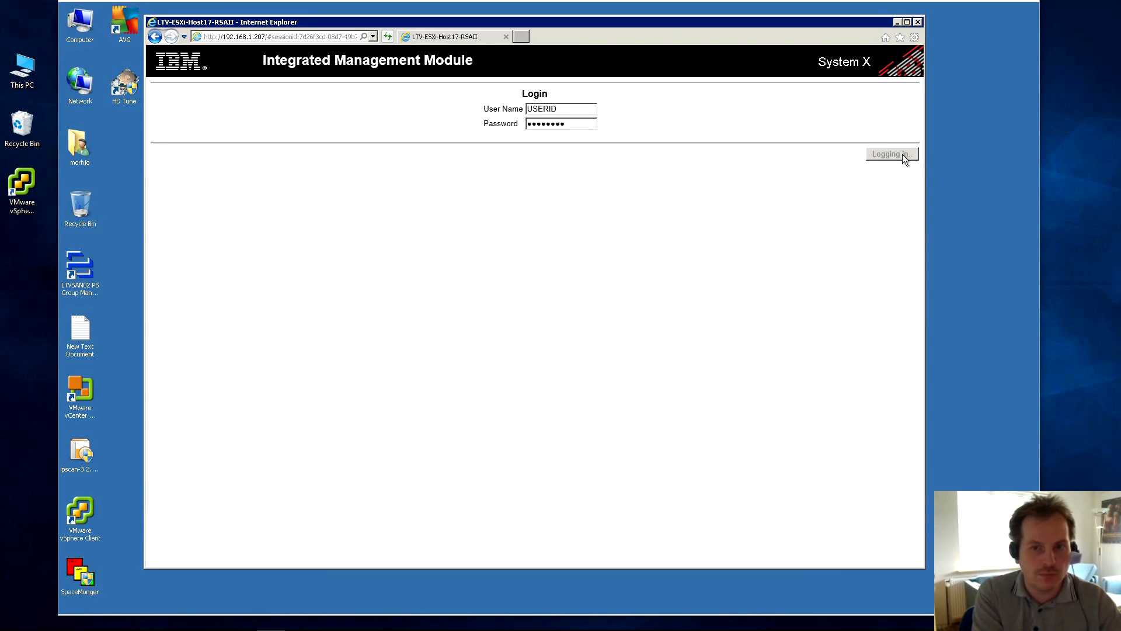
# Keep the 20-minute session timeout and continue into the IMM web session.
pyautogui.click(278, 159)
pyautogui.click(278, 148)
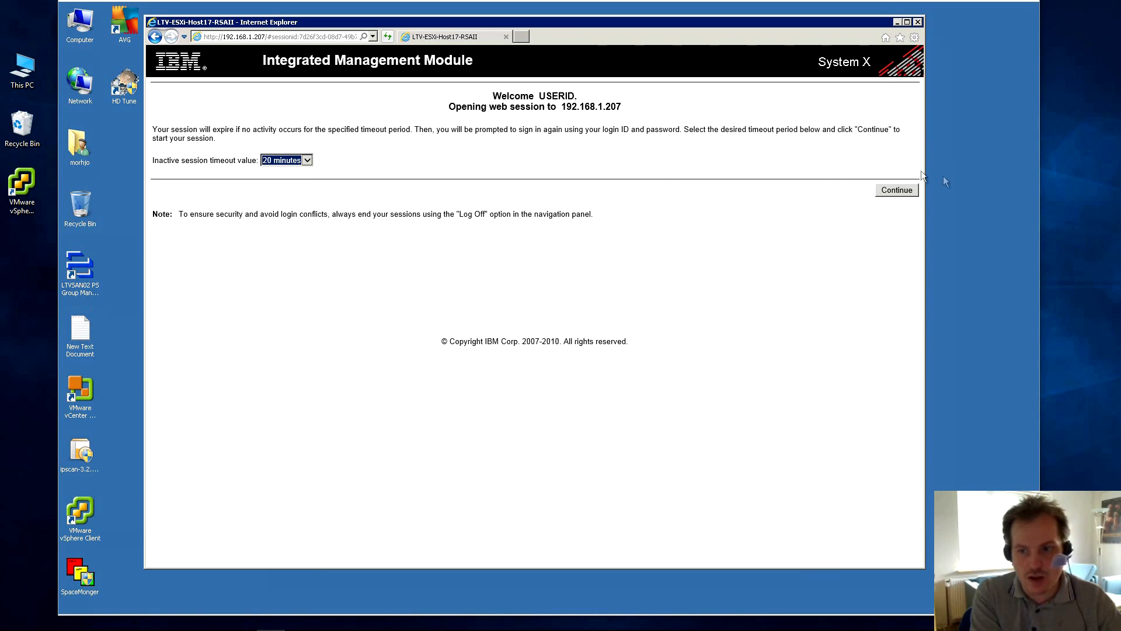
pyautogui.click(897, 192)
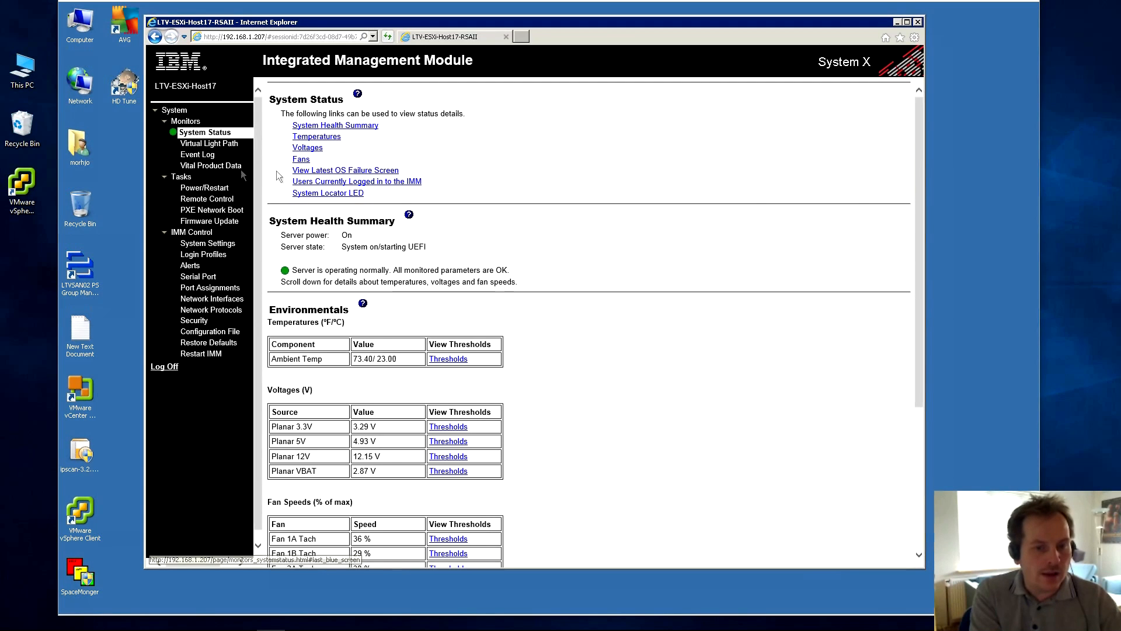
# Check the IMM, UEFI and DSA firmware versions in Vital Product Data, then go to Remote Control.
pyautogui.click(198, 164)
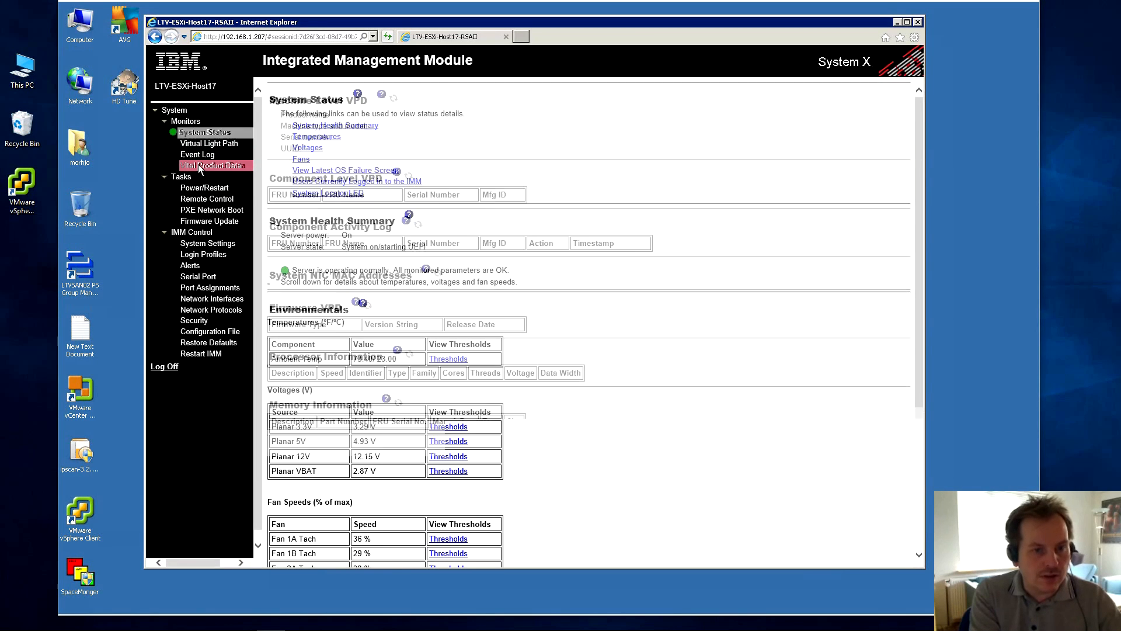
pyautogui.scroll(-3, 352, 238)
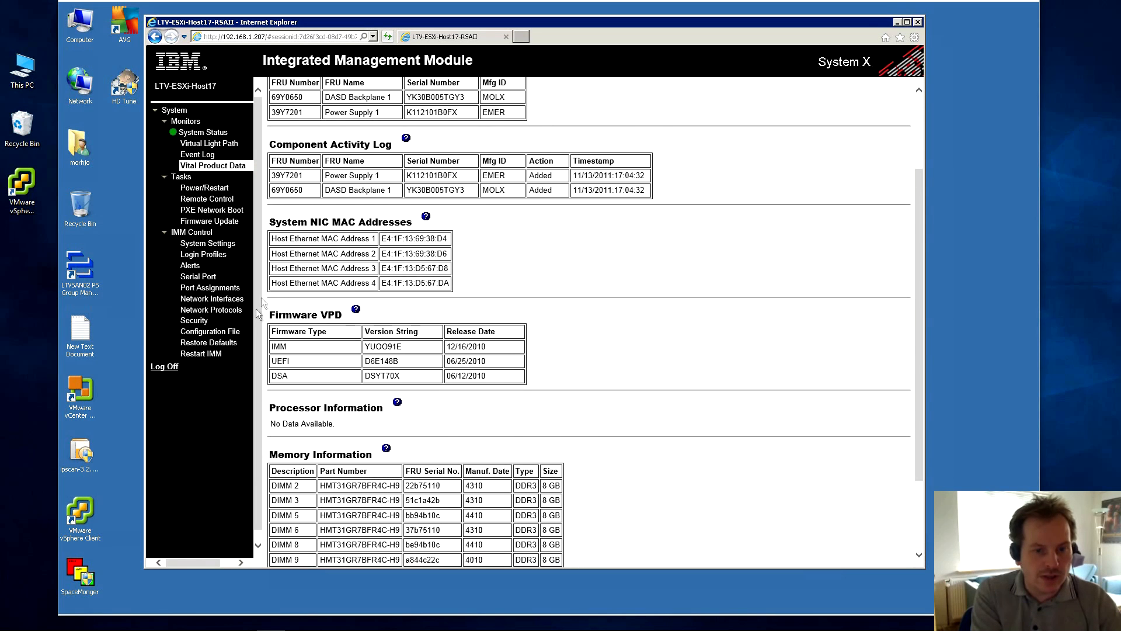
pyautogui.scroll(-3, 301, 295)
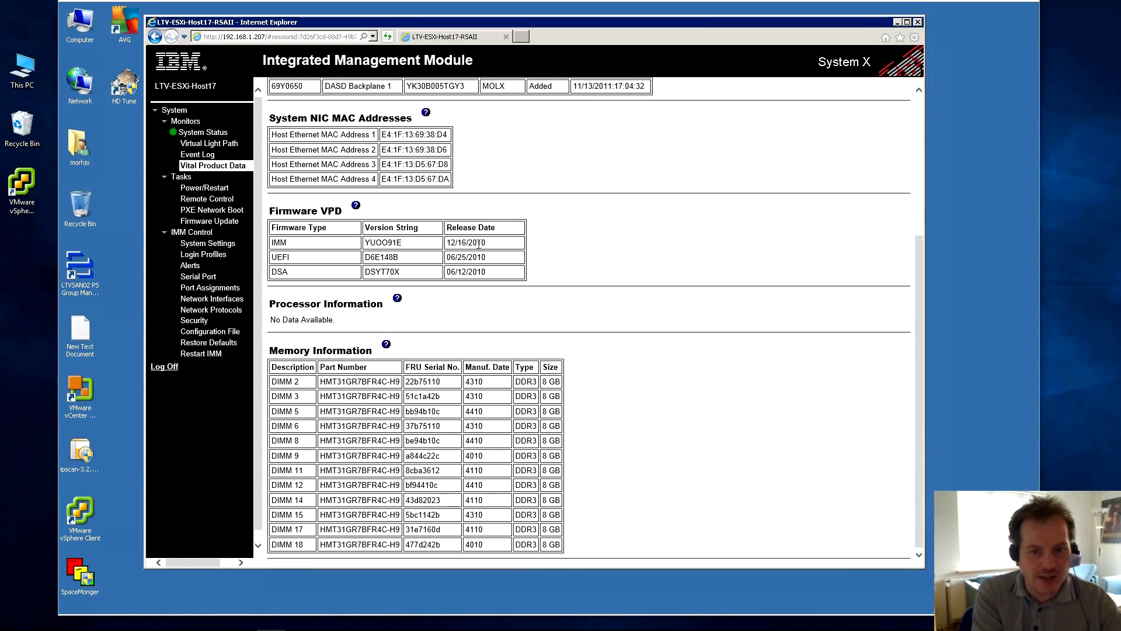
pyautogui.moveTo(468, 242); pyautogui.dragTo(498, 276)
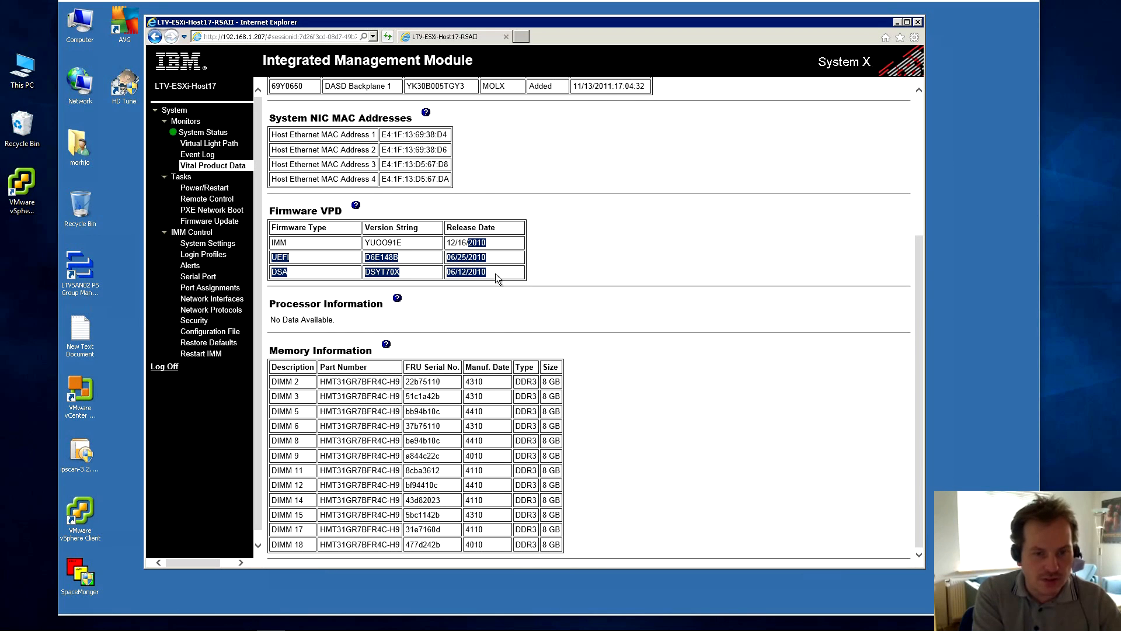
pyautogui.click(496, 273)
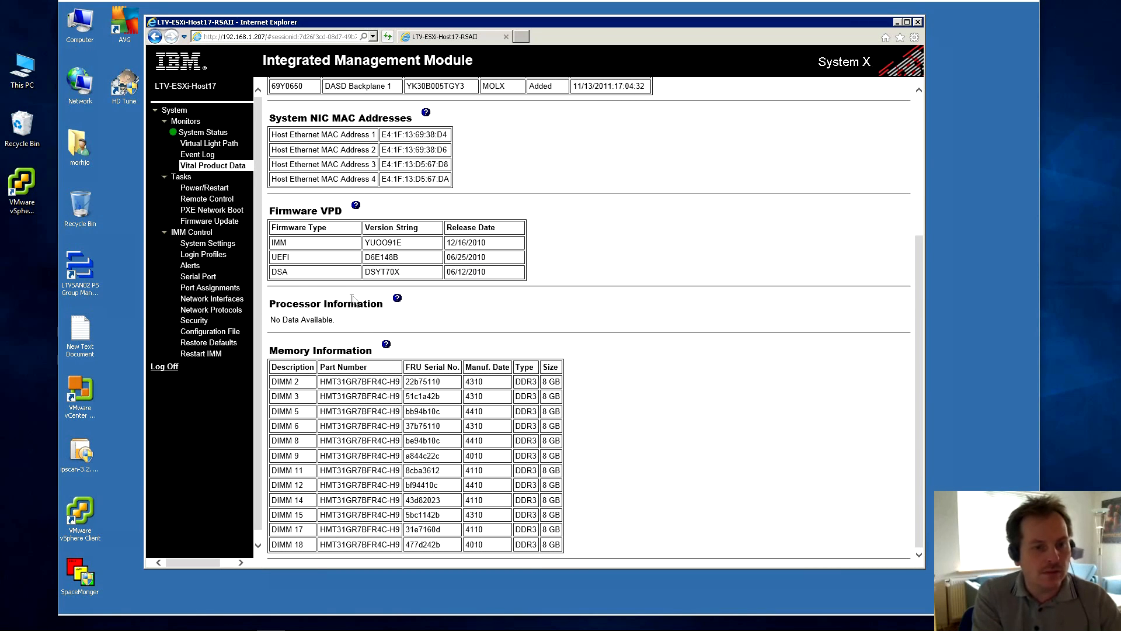
pyautogui.click(195, 201)
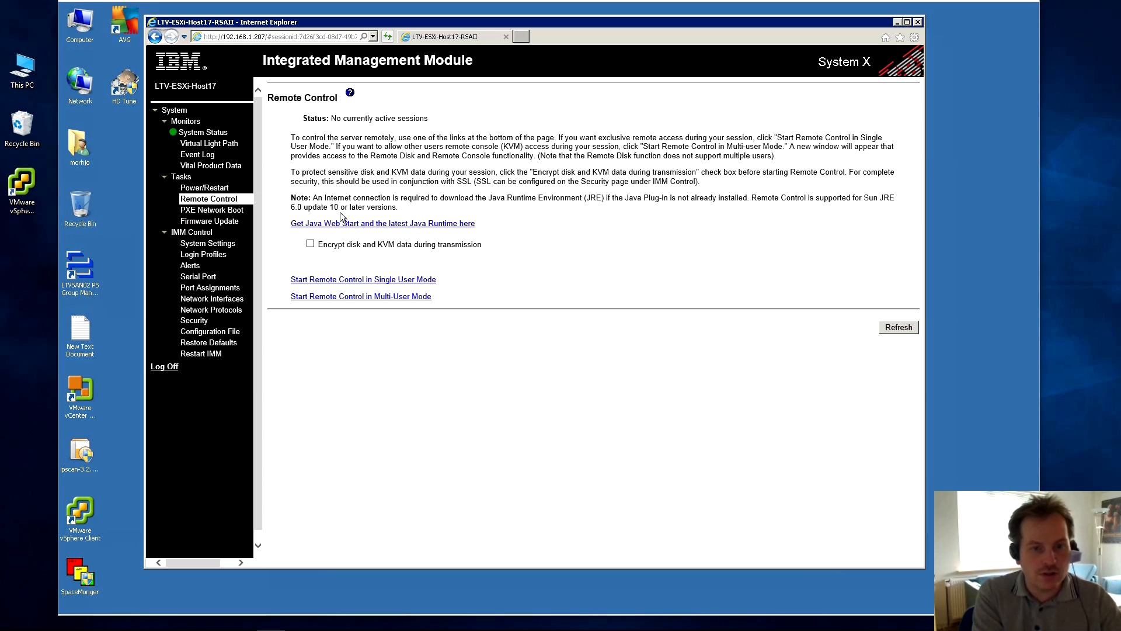
# Launch the single-user remote console via jnlp.jnlp and dismiss the Java Security block warning.
pyautogui.click(357, 281)
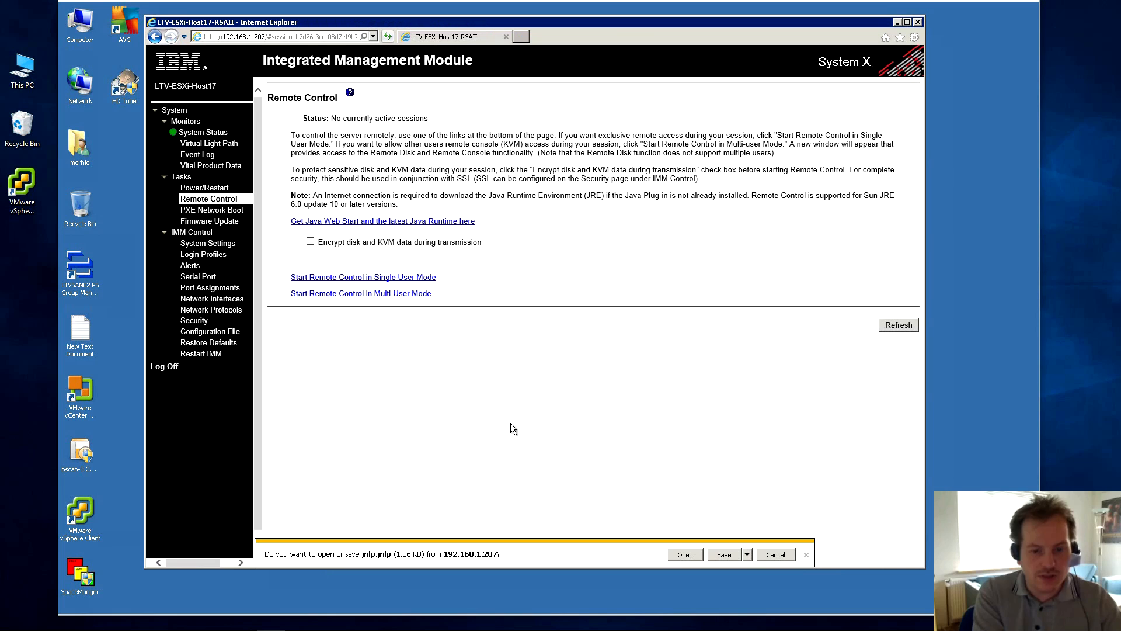
pyautogui.click(684, 556)
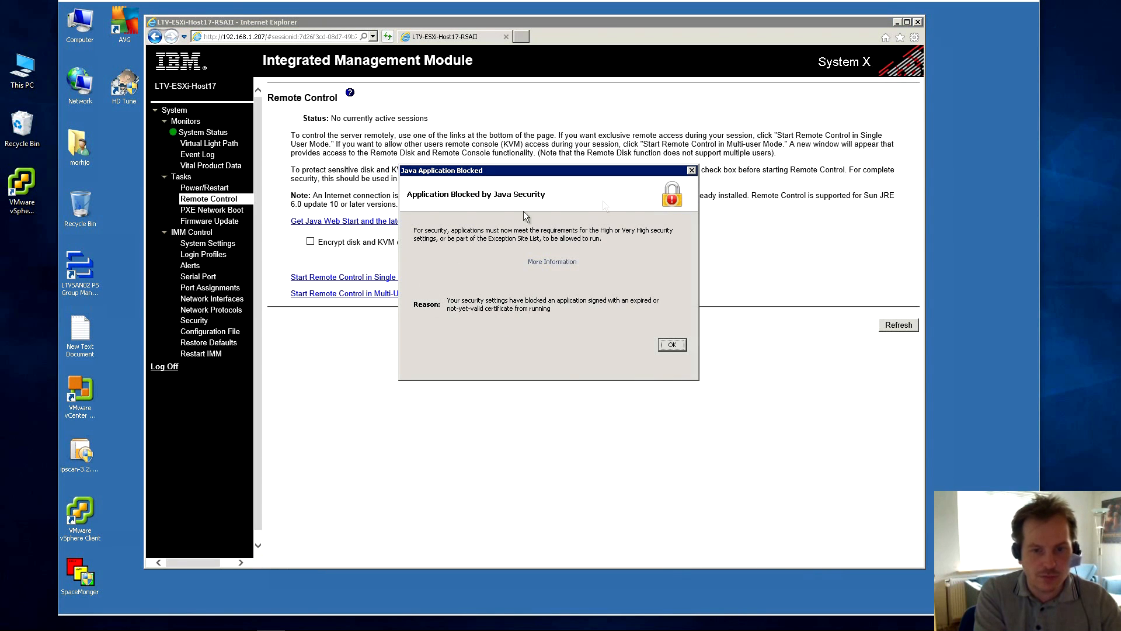
pyautogui.click(670, 345)
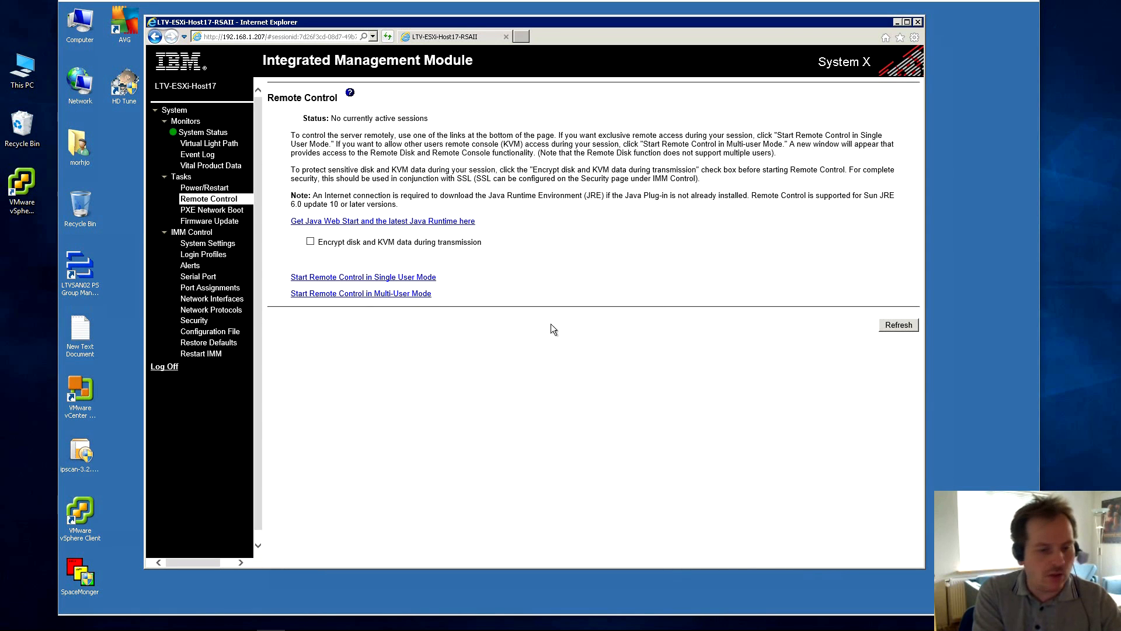
pyautogui.click(75, 603)
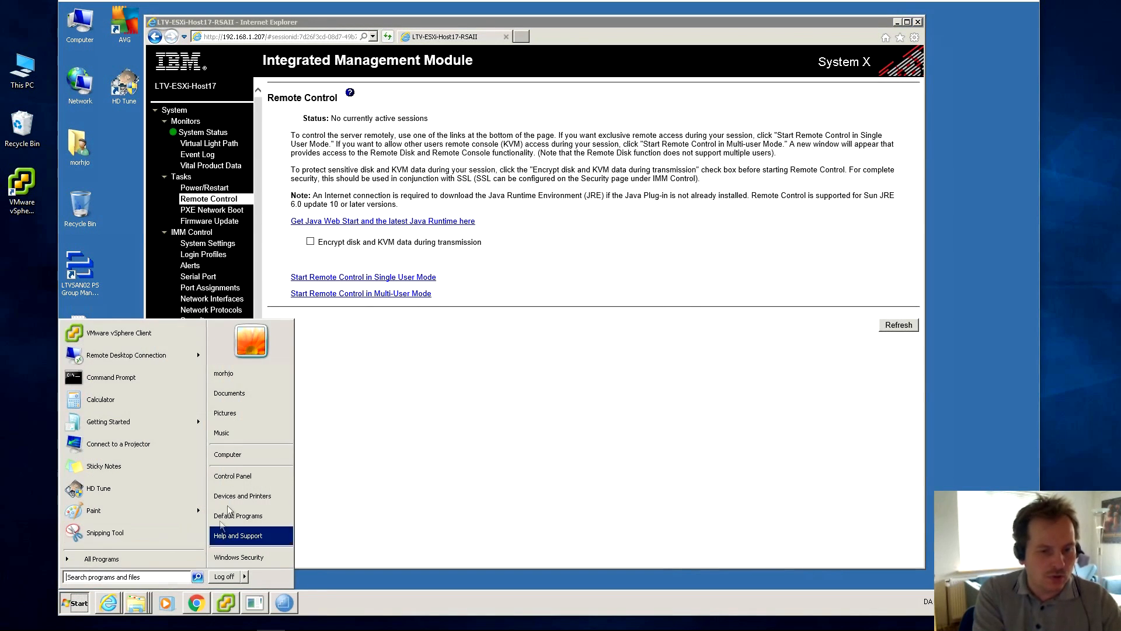
# Open the Java Control Panel from Control Panel and edit the Exception Site List on its Security tab.
pyautogui.click(239, 477)
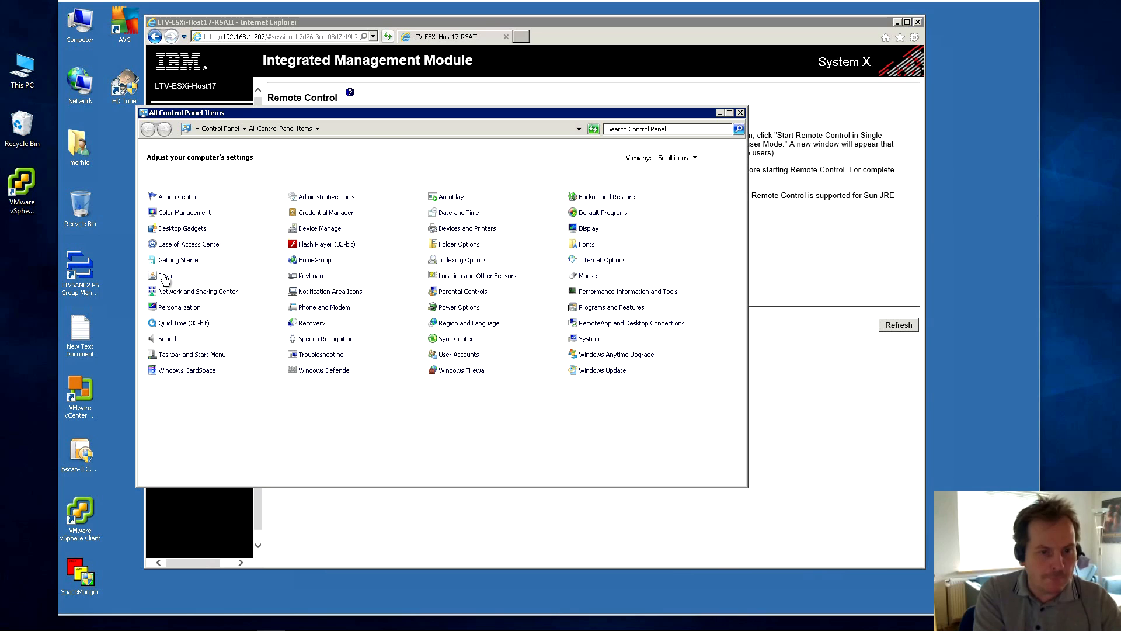
pyautogui.click(164, 277)
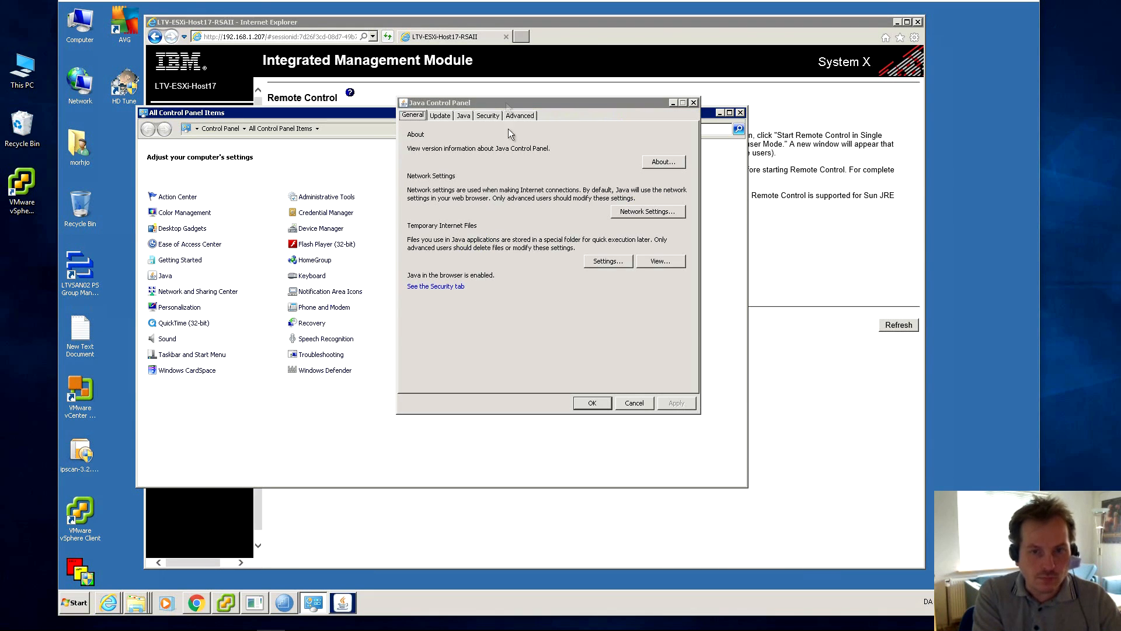
pyautogui.click(488, 115)
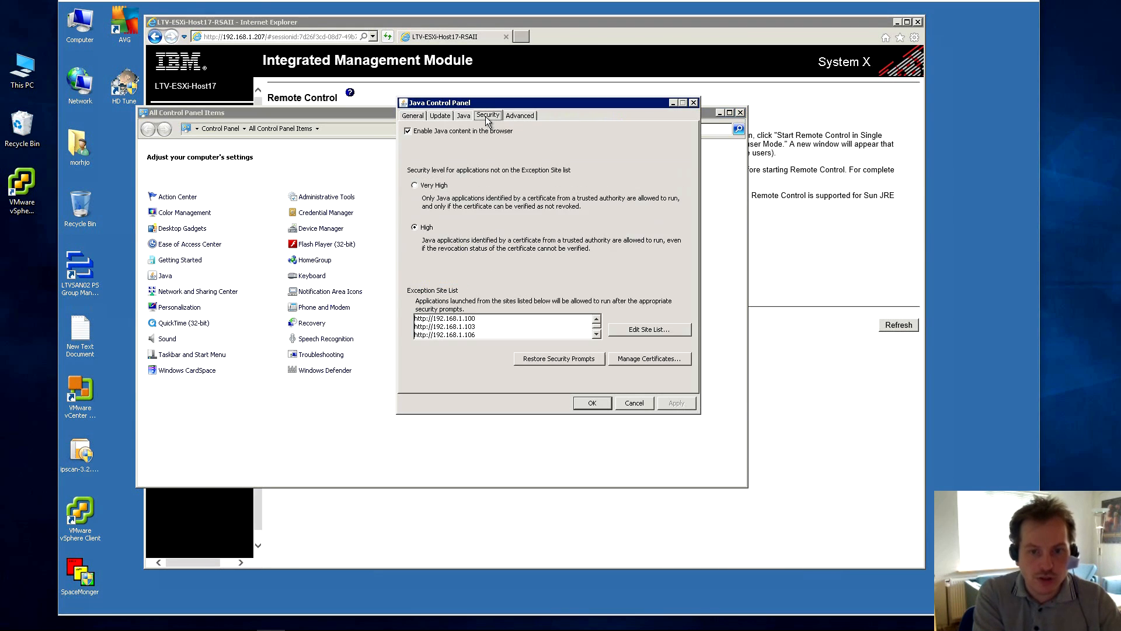
pyautogui.click(597, 336)
pyautogui.click(597, 336)
pyautogui.click(597, 335)
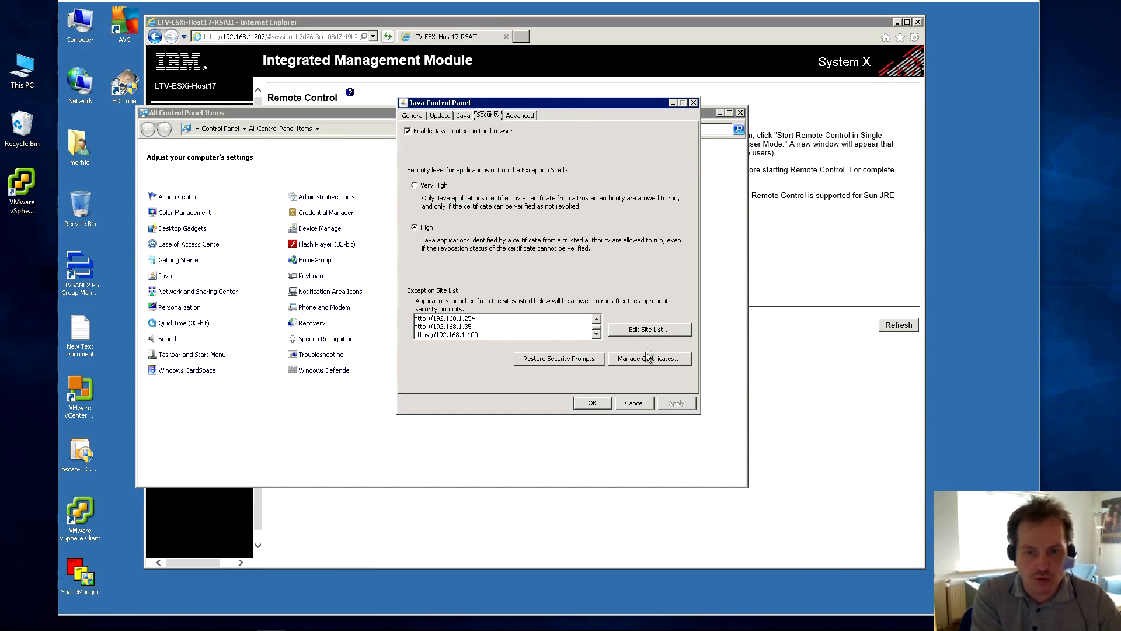
pyautogui.click(632, 330)
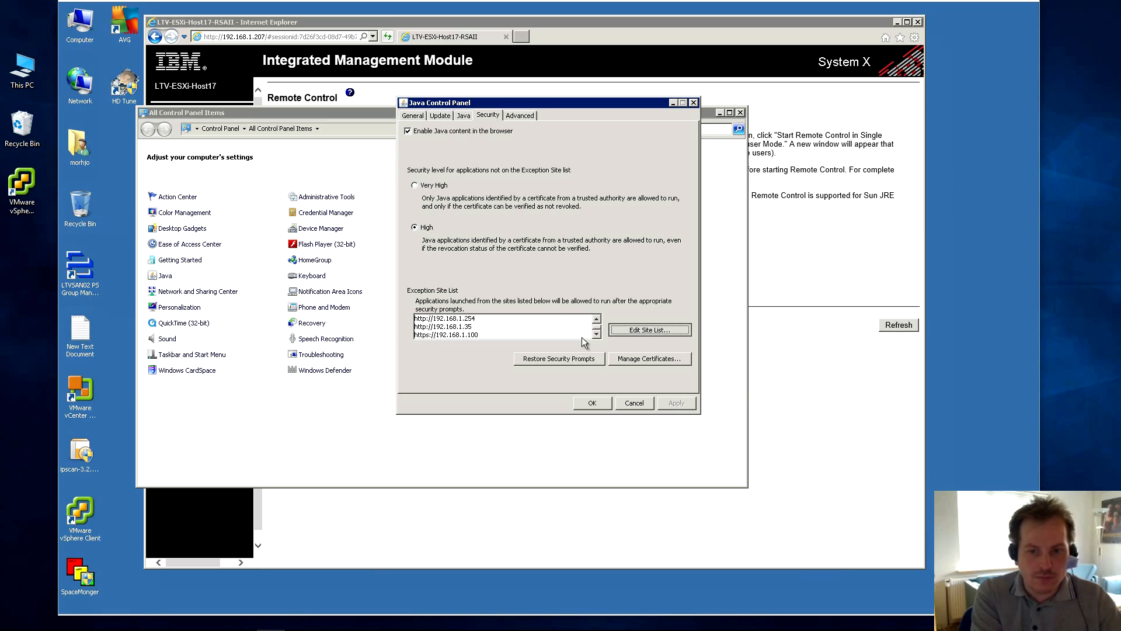
pyautogui.click(690, 341)
pyautogui.click(690, 342)
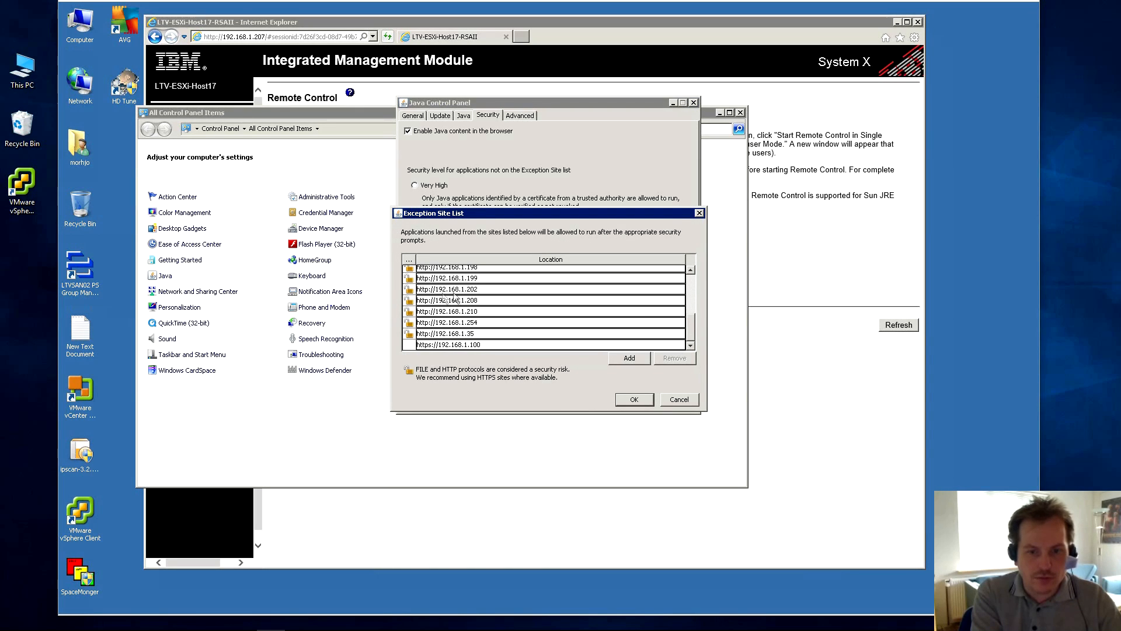
pyautogui.click(629, 358)
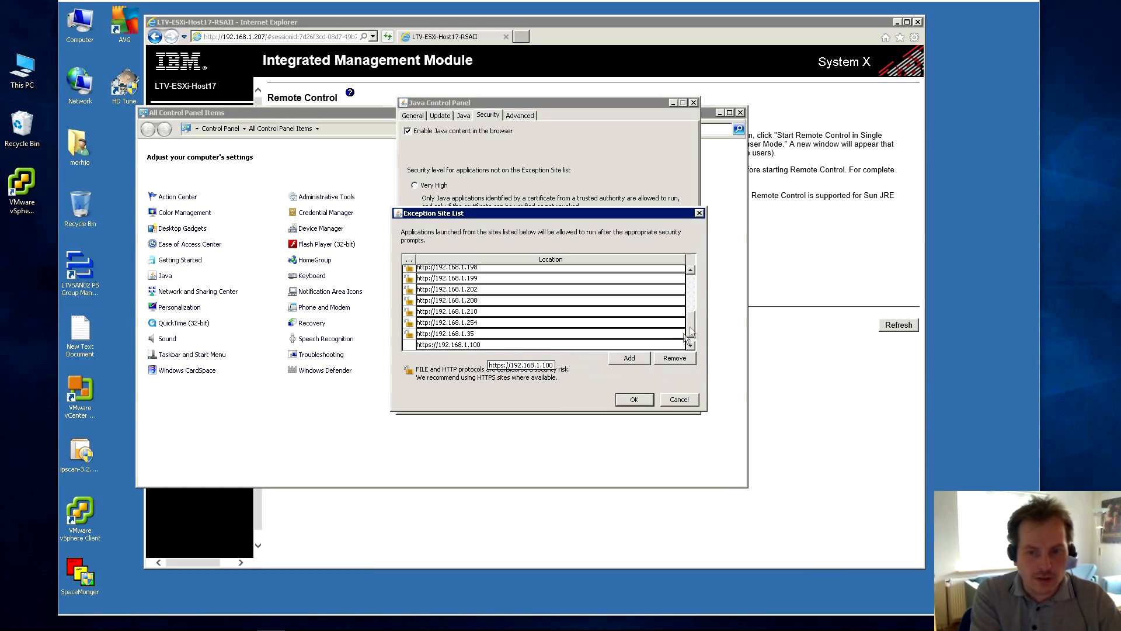
pyautogui.moveTo(691, 328); pyautogui.dragTo(690, 335)
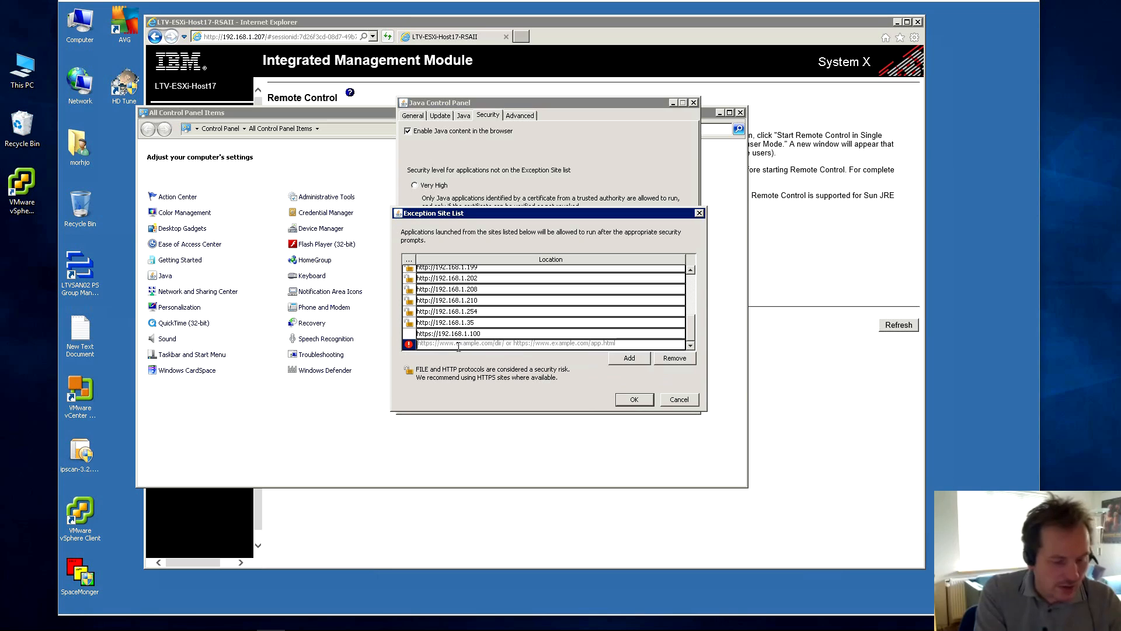
pyautogui.write('htt')
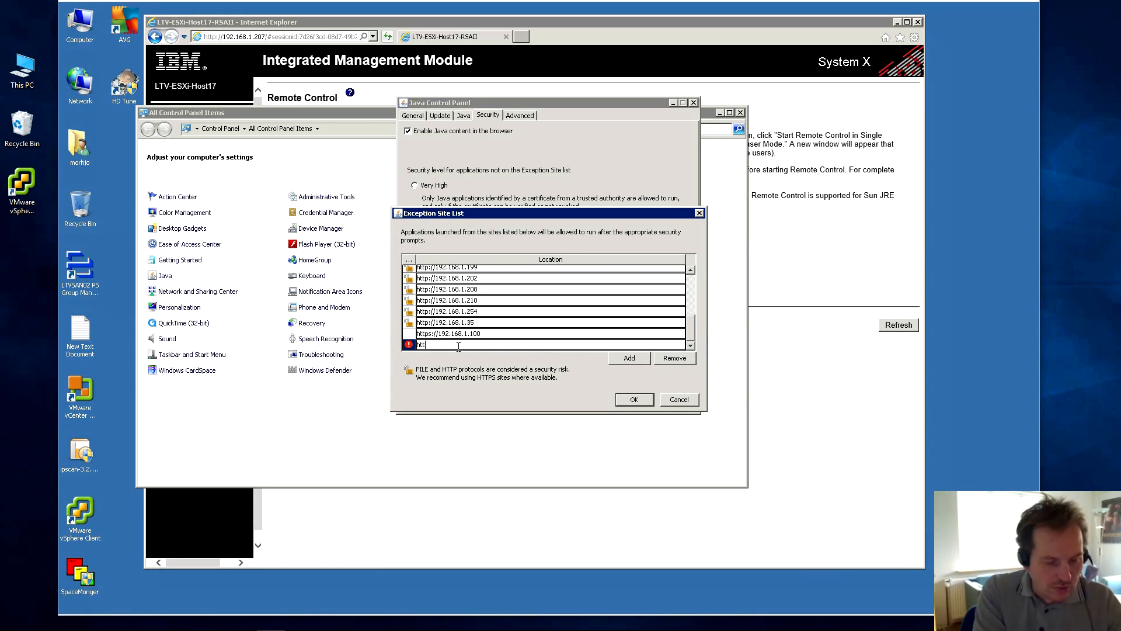
pyautogui.write('p://')
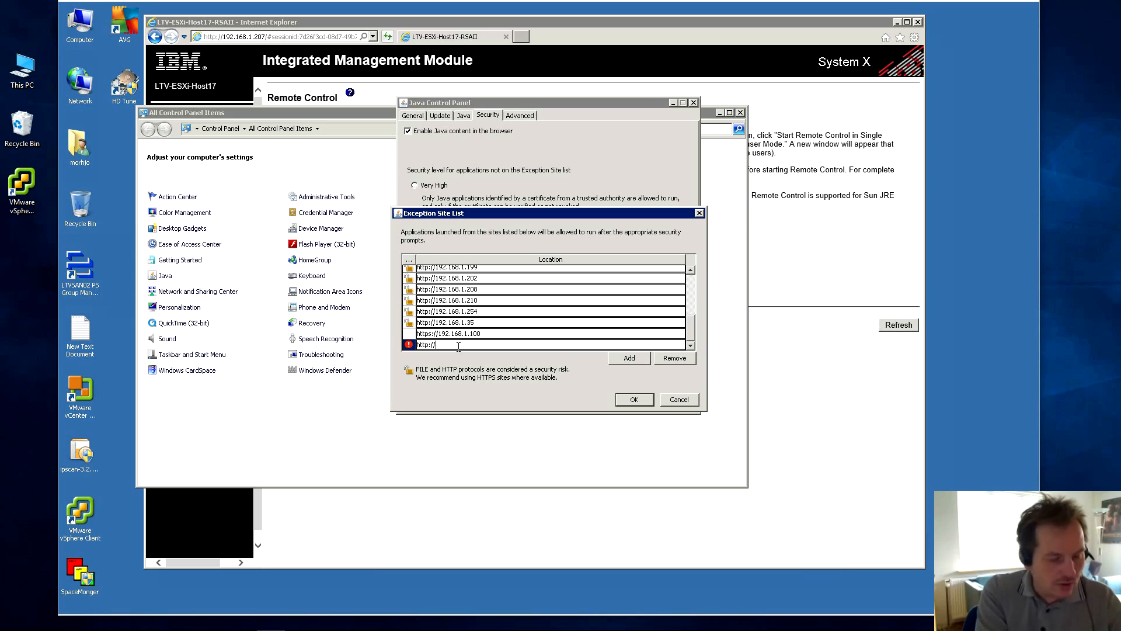
pyautogui.write('192')
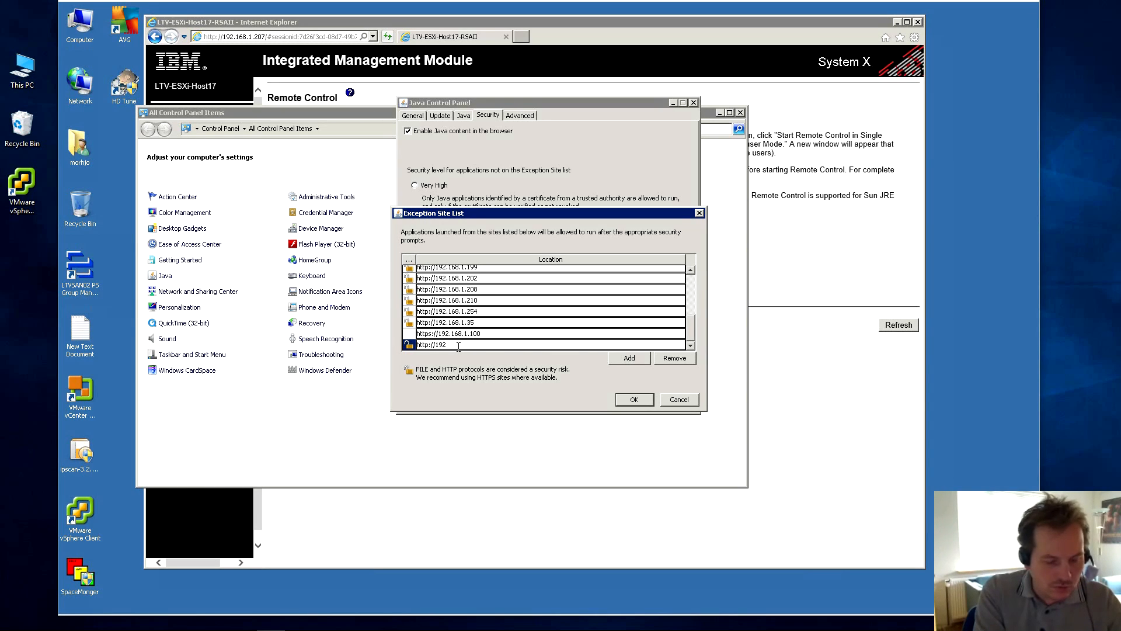
pyautogui.write('.168.1.207')
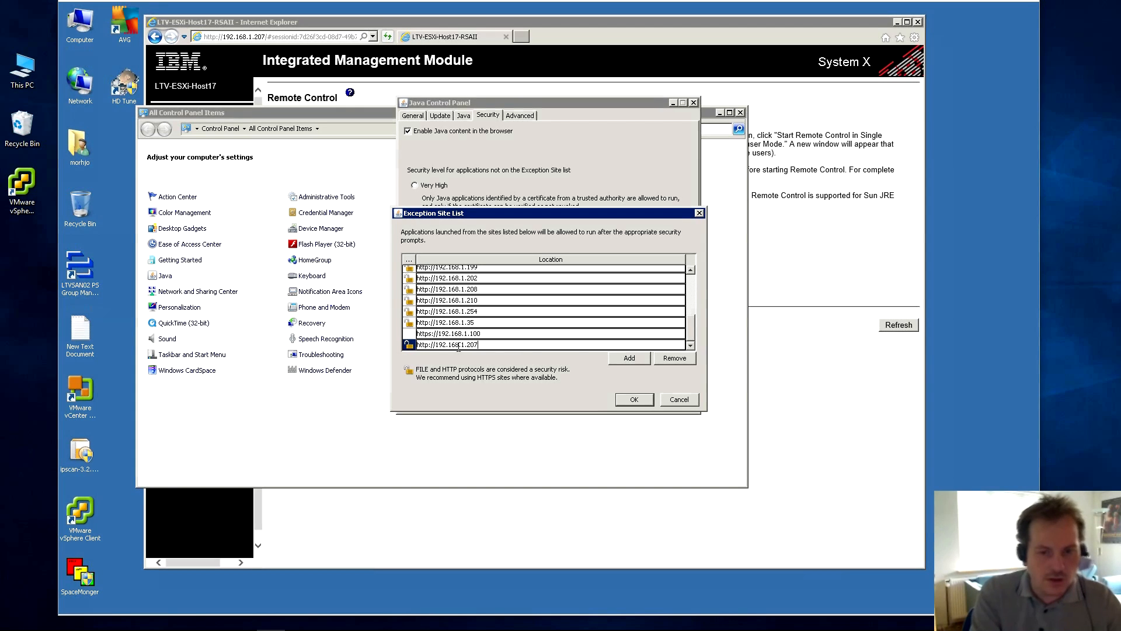
pyautogui.click(632, 401)
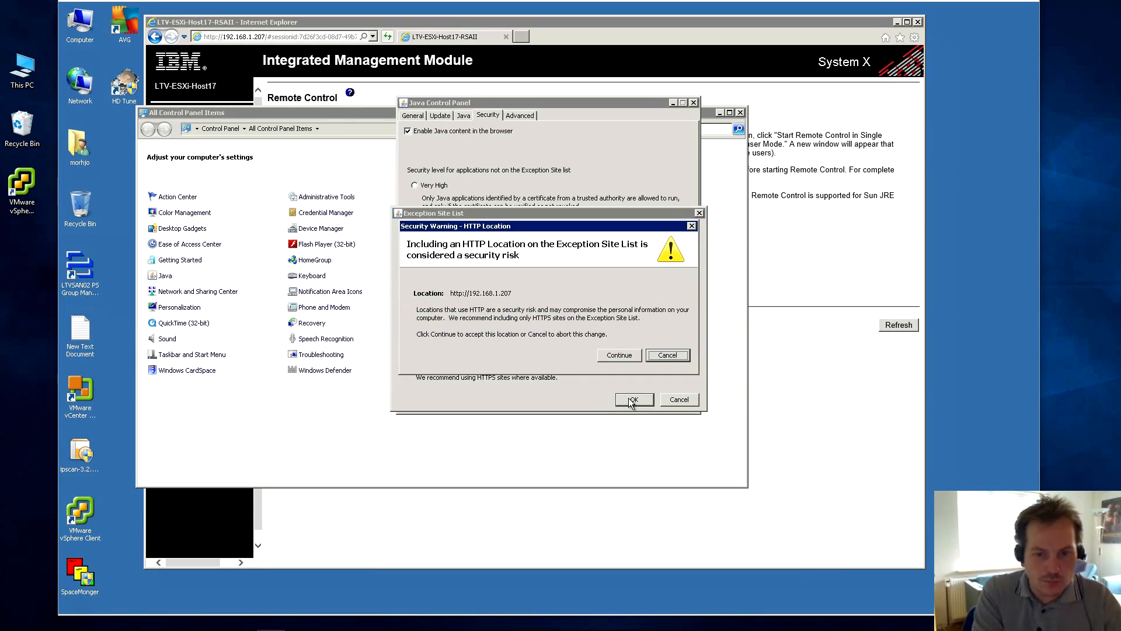
pyautogui.click(611, 355)
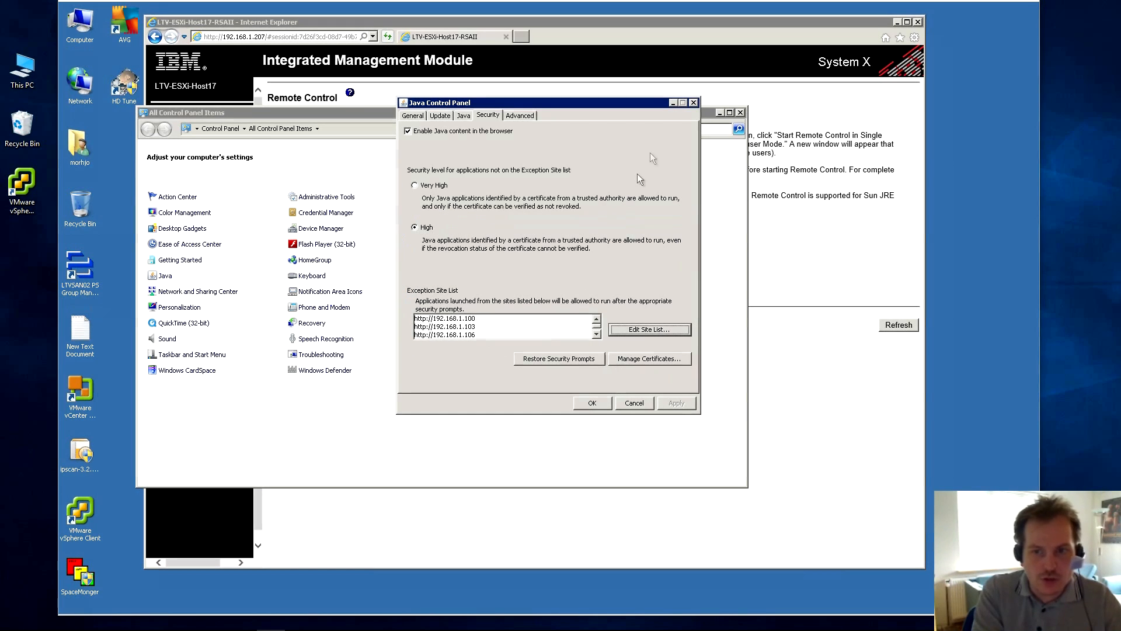
pyautogui.click(694, 104)
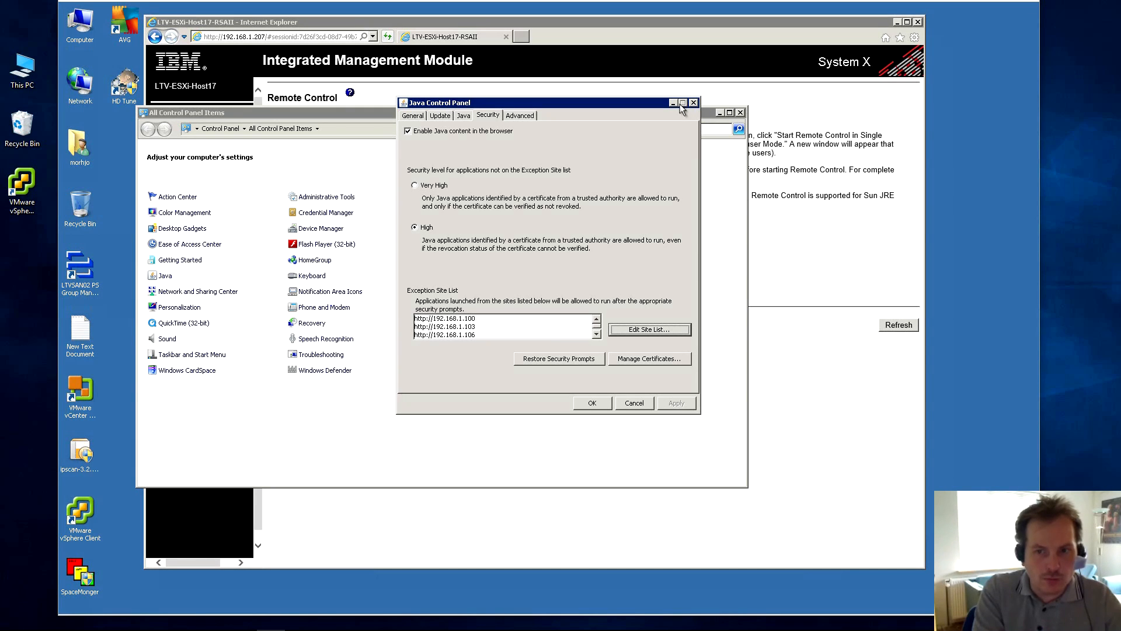
# Start single-user remote control, run the jnlp launcher, and accept the security warning to open the ESXi 5.0.0 viewer.
pyautogui.click(740, 112)
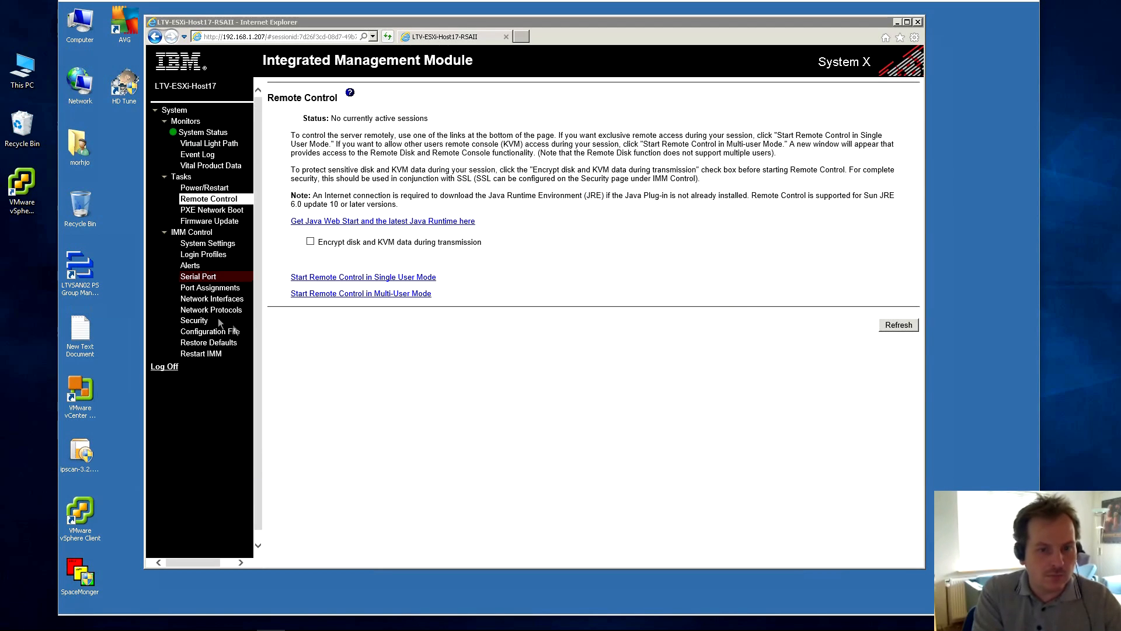
pyautogui.click(370, 277)
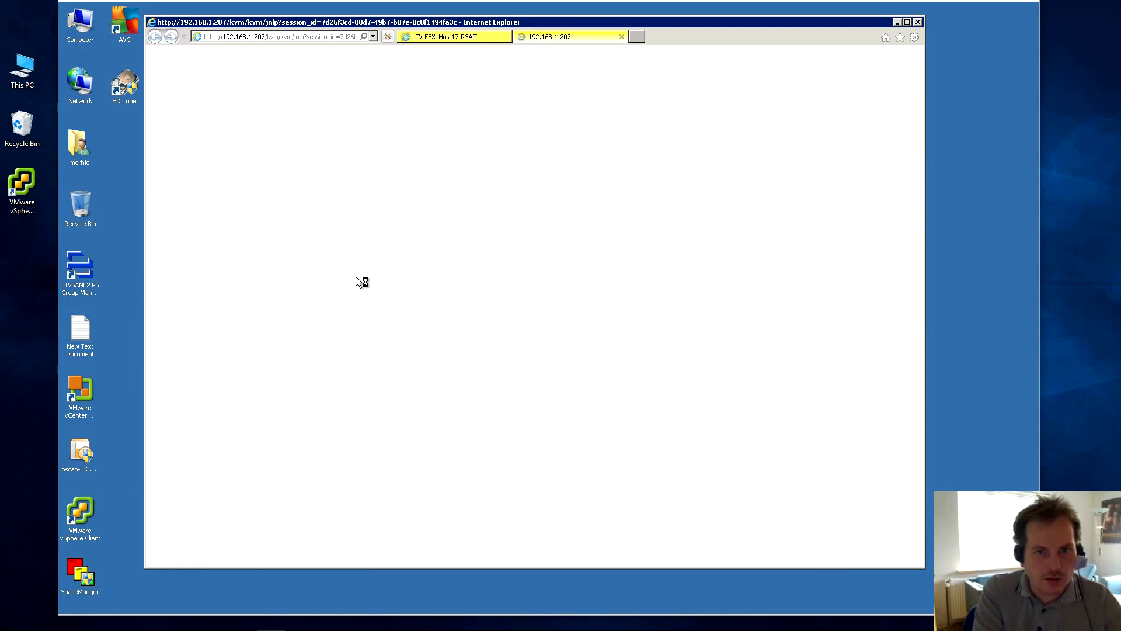
pyautogui.click(683, 555)
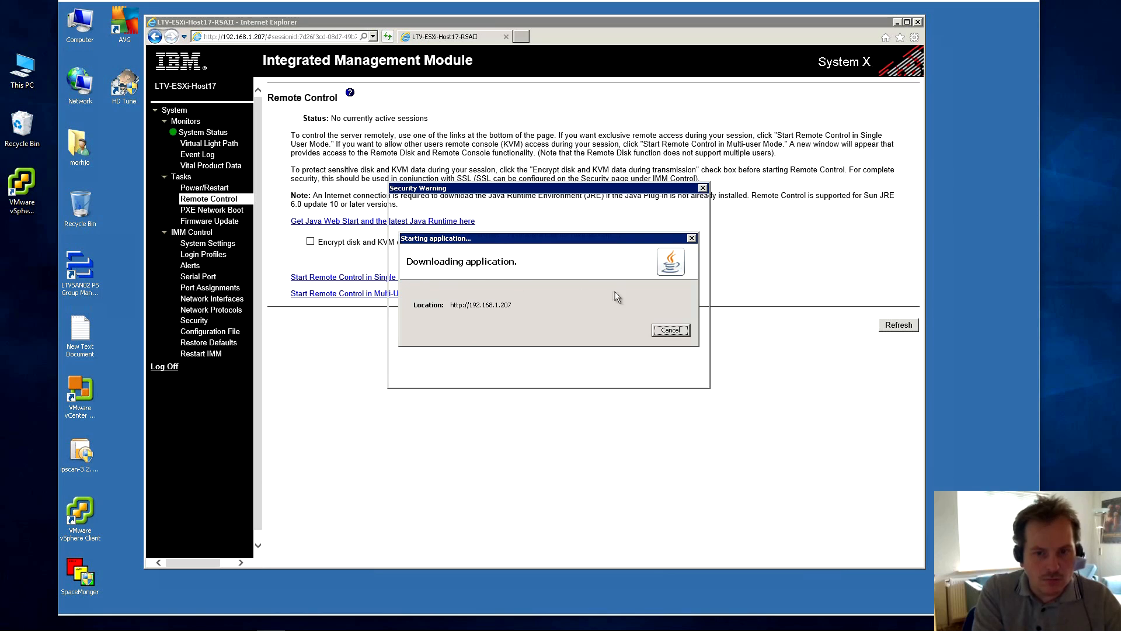
pyautogui.click(433, 371)
pyautogui.click(625, 369)
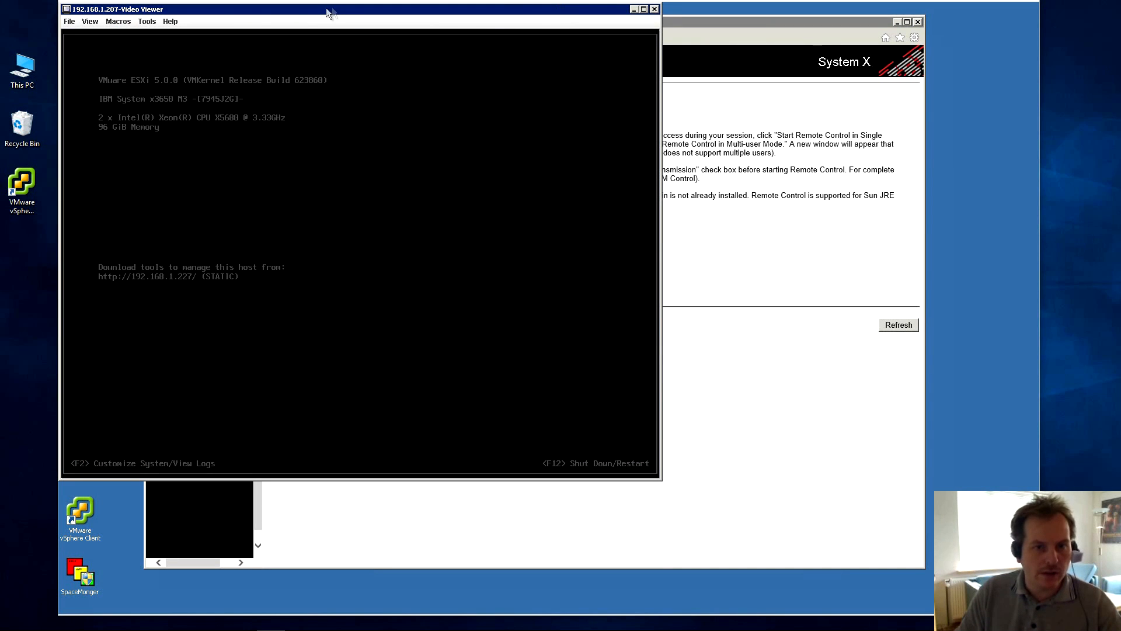
# Reposition the Video Viewer, launch a Virtual Media session from Tools, then close the session and console.
pyautogui.moveTo(326, 8); pyautogui.dragTo(364, 75)
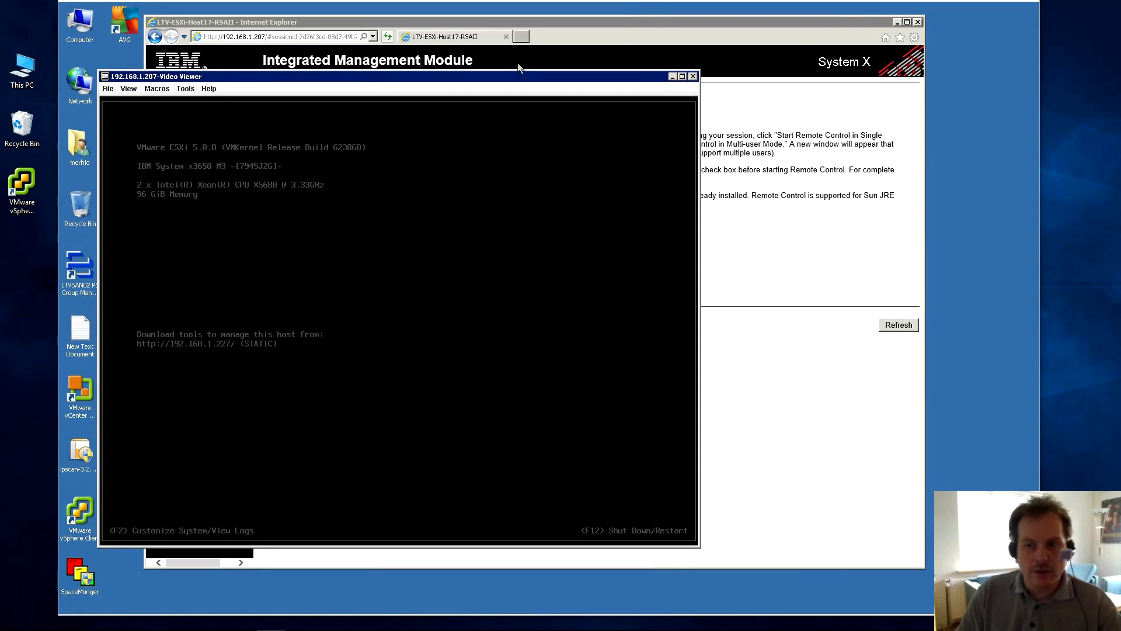
pyautogui.moveTo(500, 75); pyautogui.dragTo(587, 114)
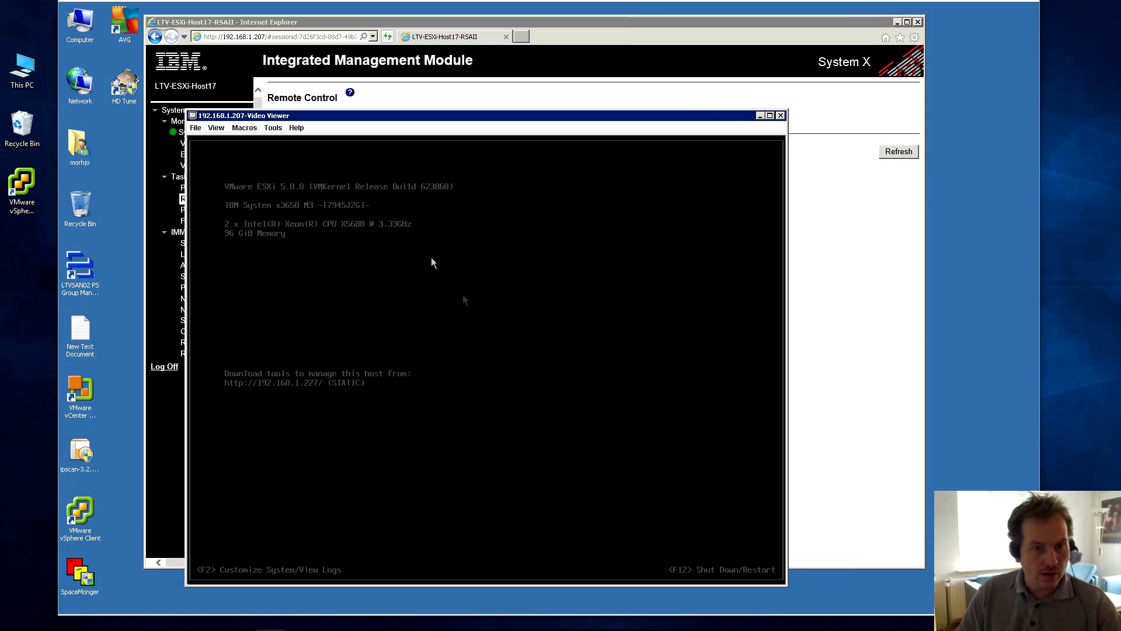
pyautogui.click(271, 127)
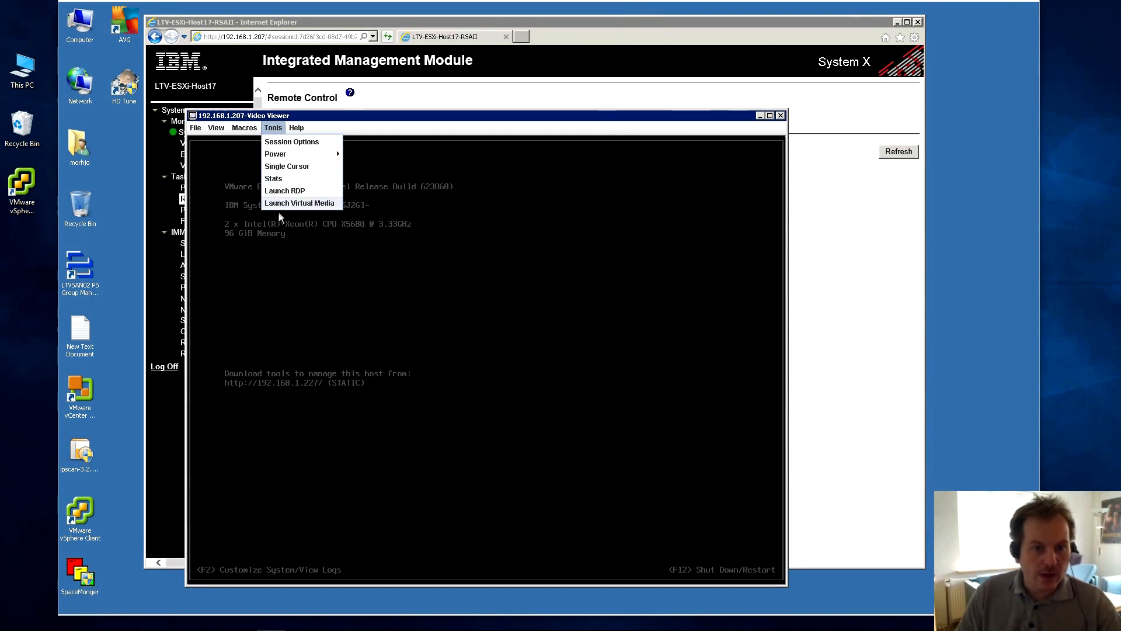
pyautogui.click(311, 202)
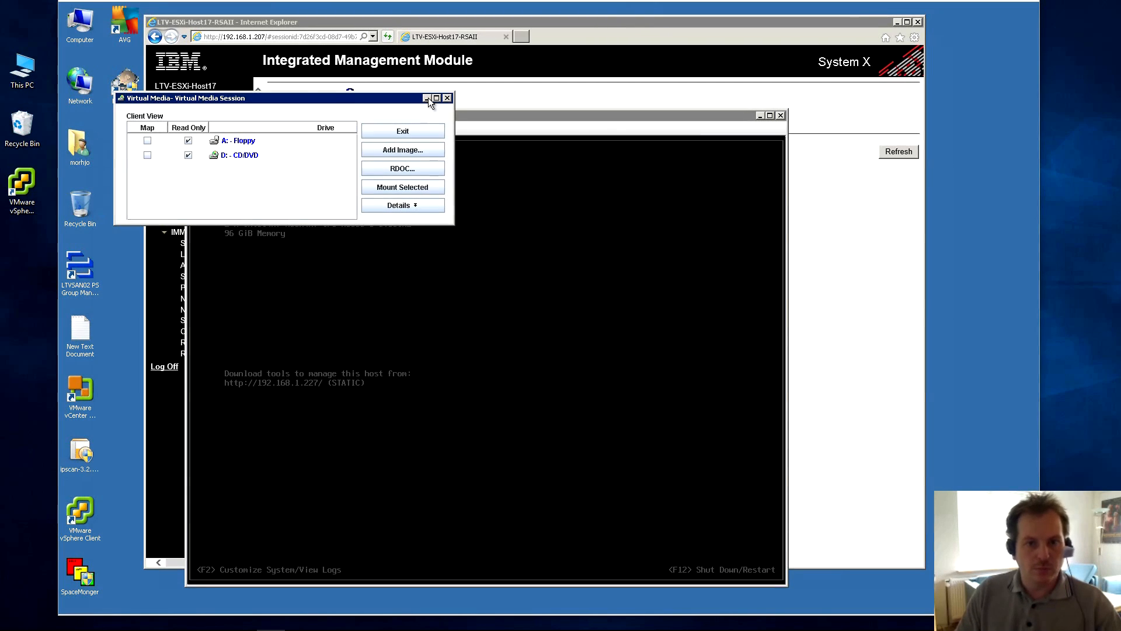
pyautogui.click(447, 98)
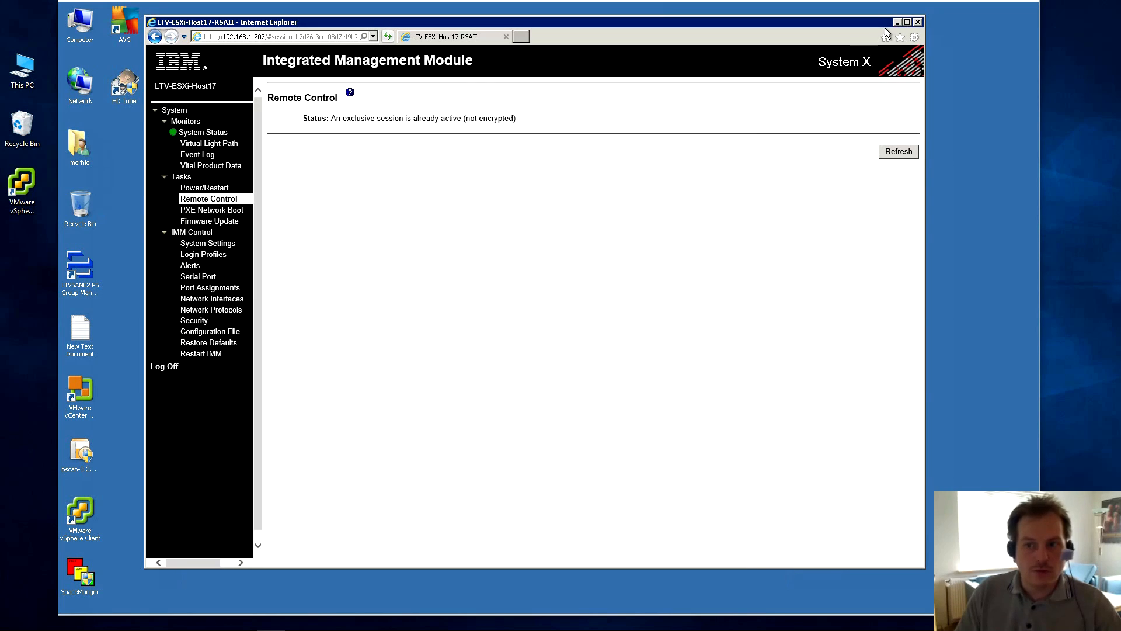
pyautogui.click(898, 22)
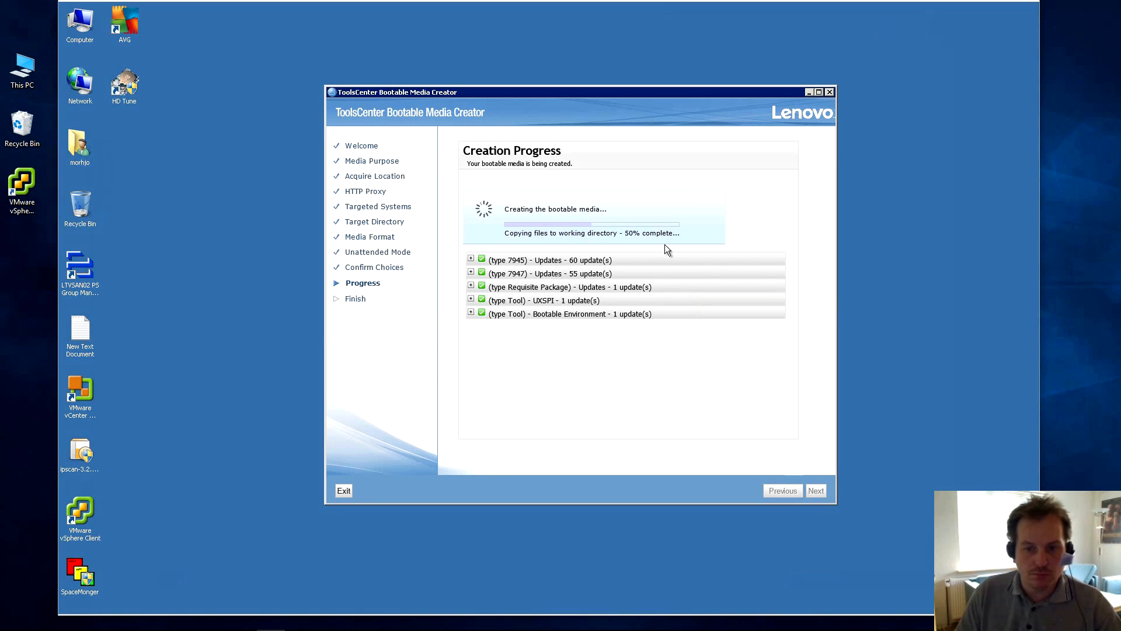
# Finish creating x3650M23.iso in Bootable Media Creator and close the wizard.
pyautogui.moveTo(297, 629)
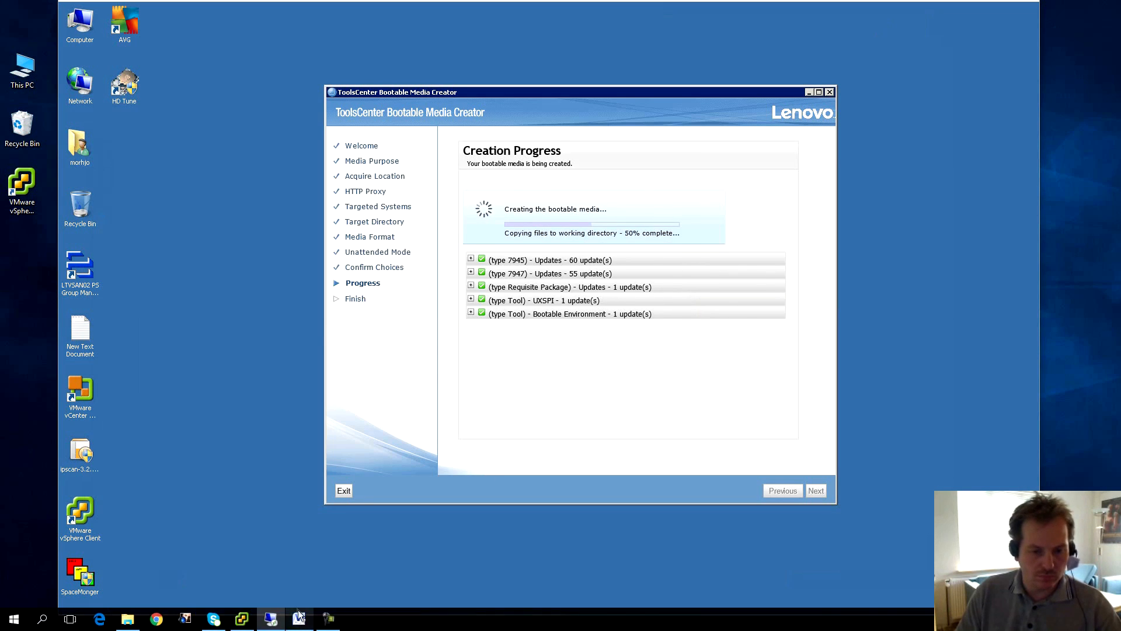
pyautogui.click(817, 492)
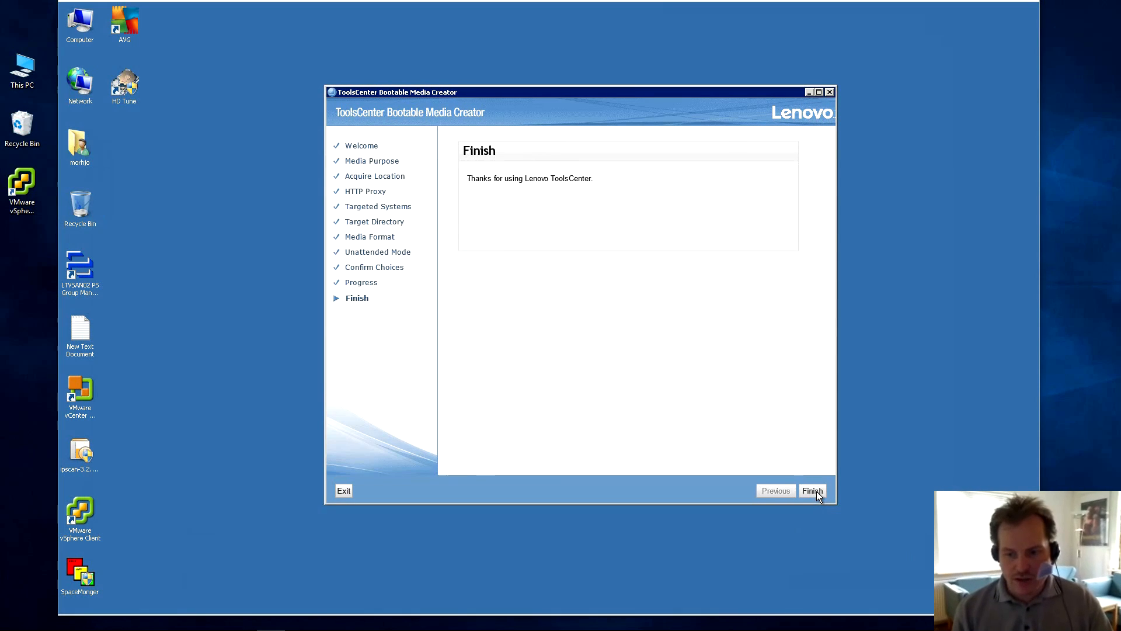
pyautogui.click(813, 491)
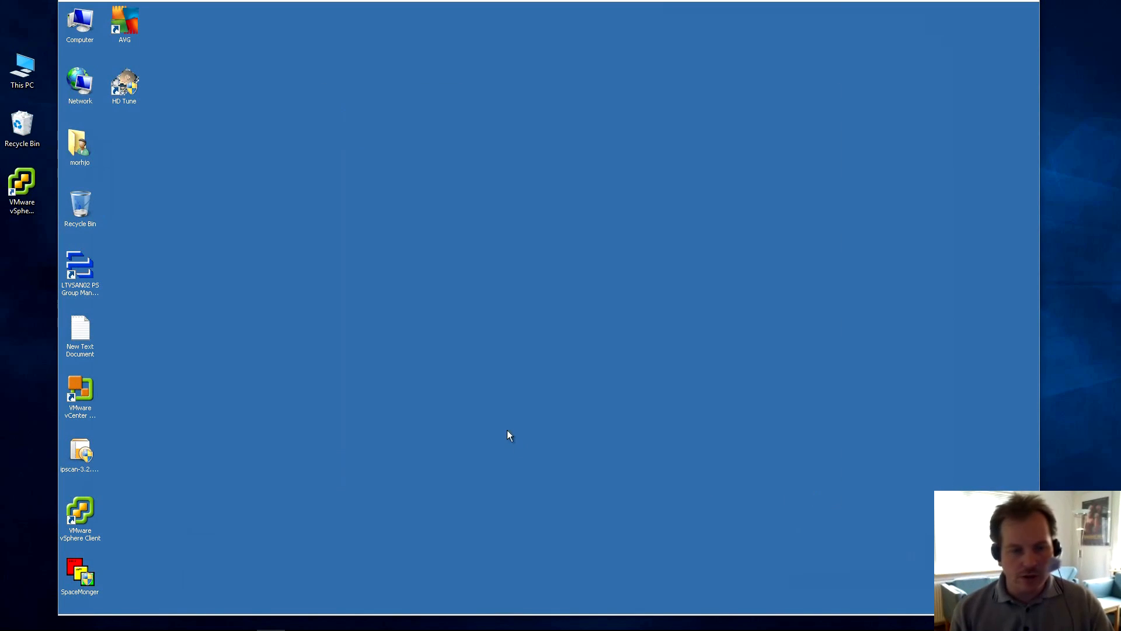
# Restore the Remote Control Video Viewer from the taskbar and move it higher on the desktop.
pyautogui.moveTo(147, 618)
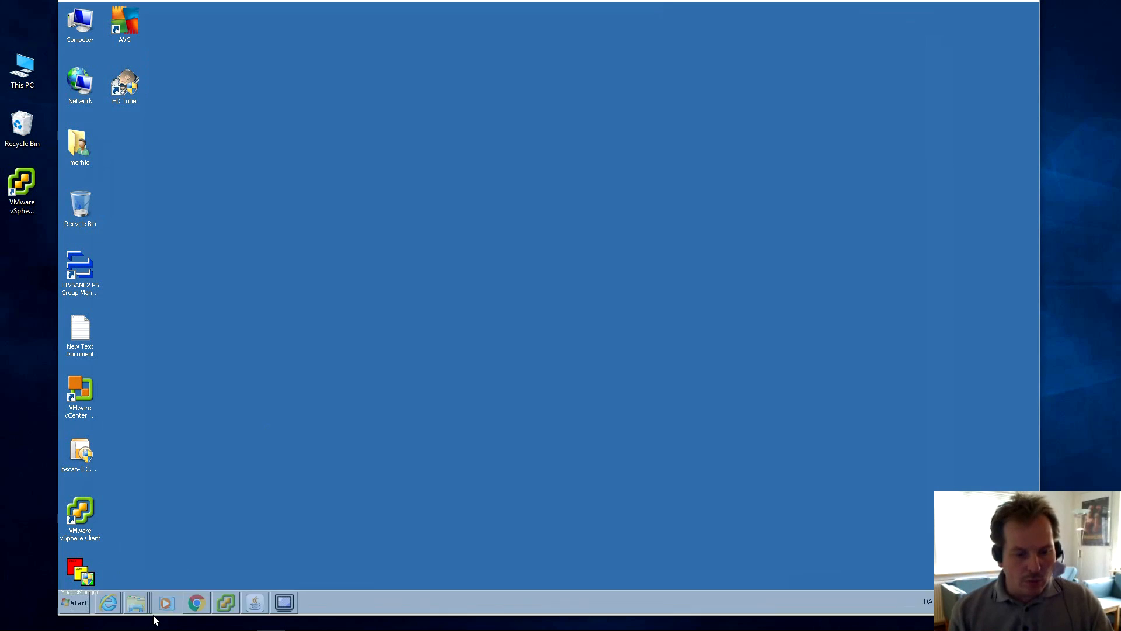
pyautogui.click(286, 605)
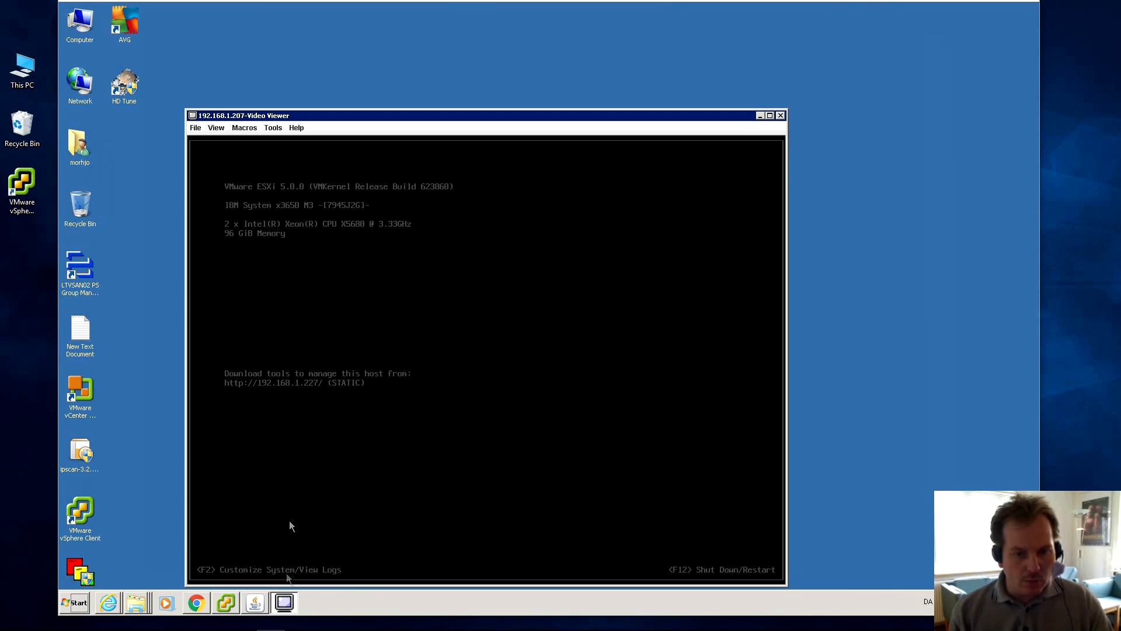
pyautogui.moveTo(479, 115); pyautogui.dragTo(484, 37)
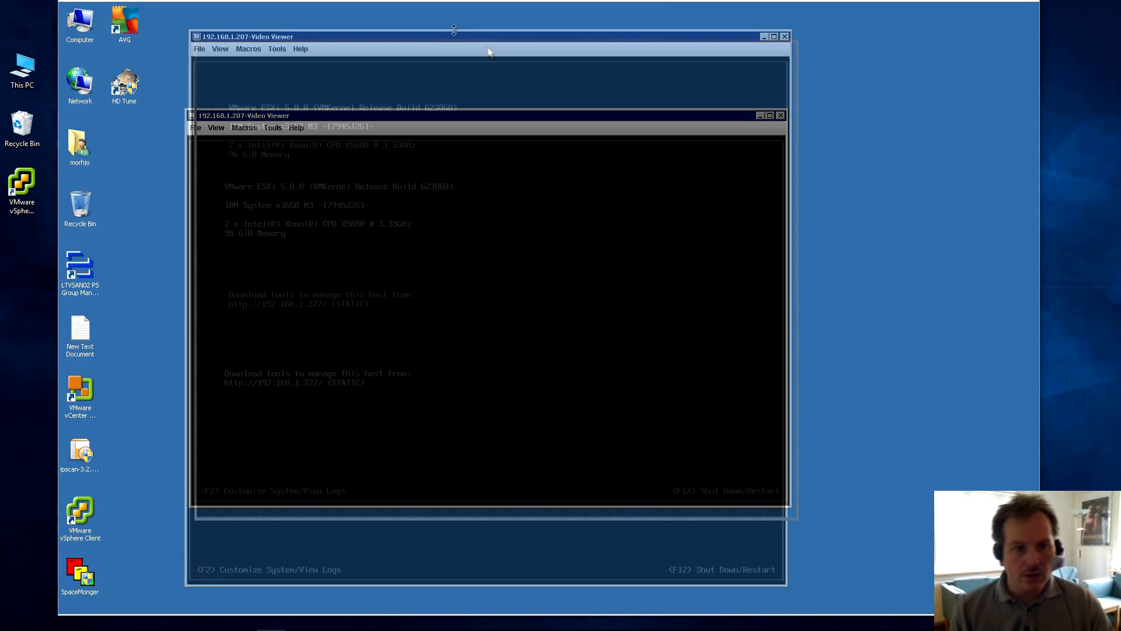
# Launch a Virtual Media session from the viewer's Tools menu and position its window over the console.
pyautogui.click(278, 49)
pyautogui.click(308, 125)
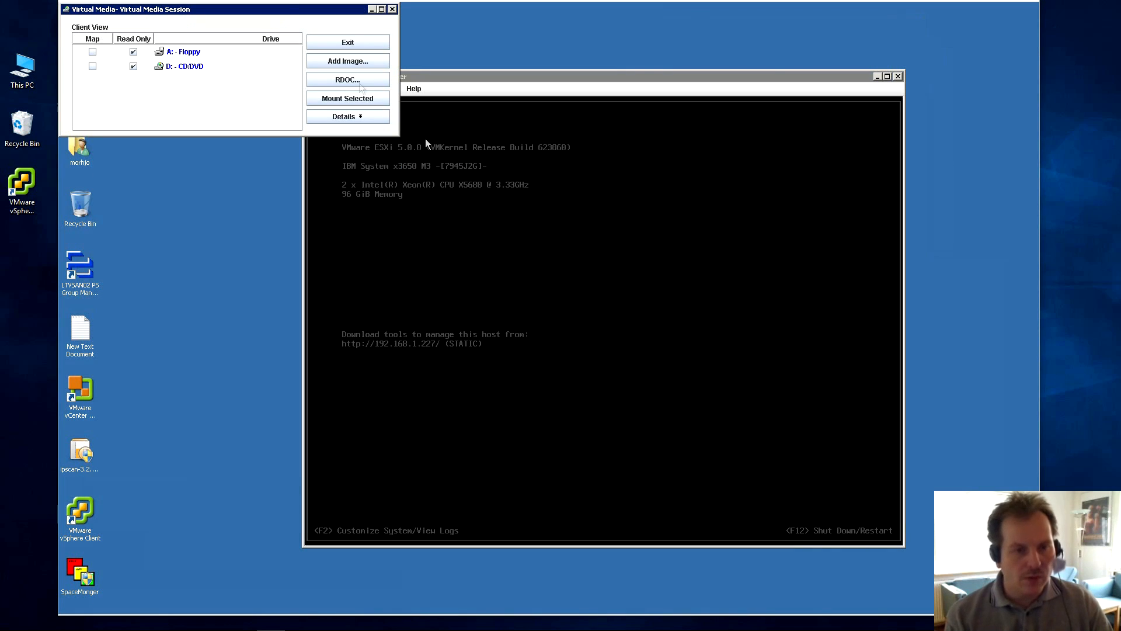
pyautogui.moveTo(251, 7); pyautogui.dragTo(408, 182)
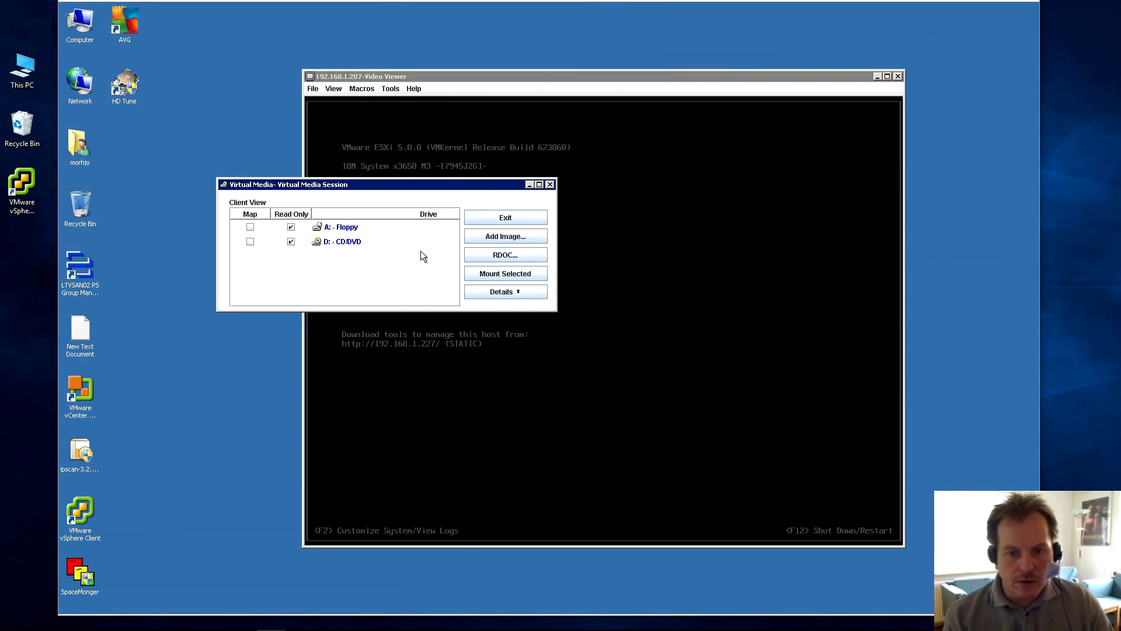
# Add the disk image x3650M23.iso from C:\Temp\workingdir as a virtual drive.
pyautogui.click(505, 237)
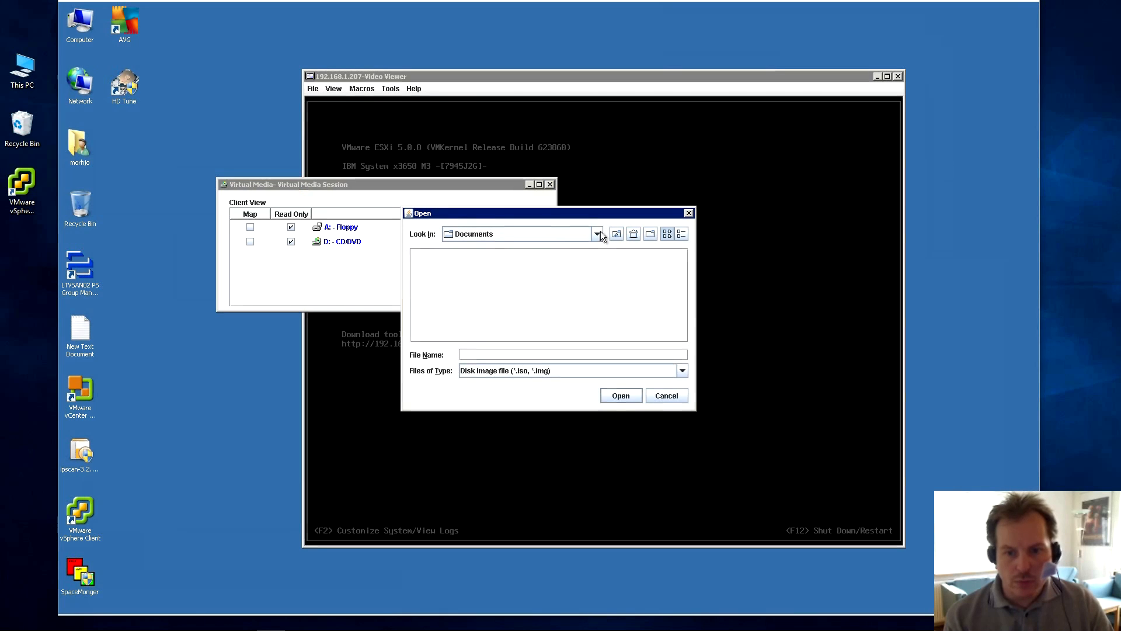
pyautogui.click(597, 234)
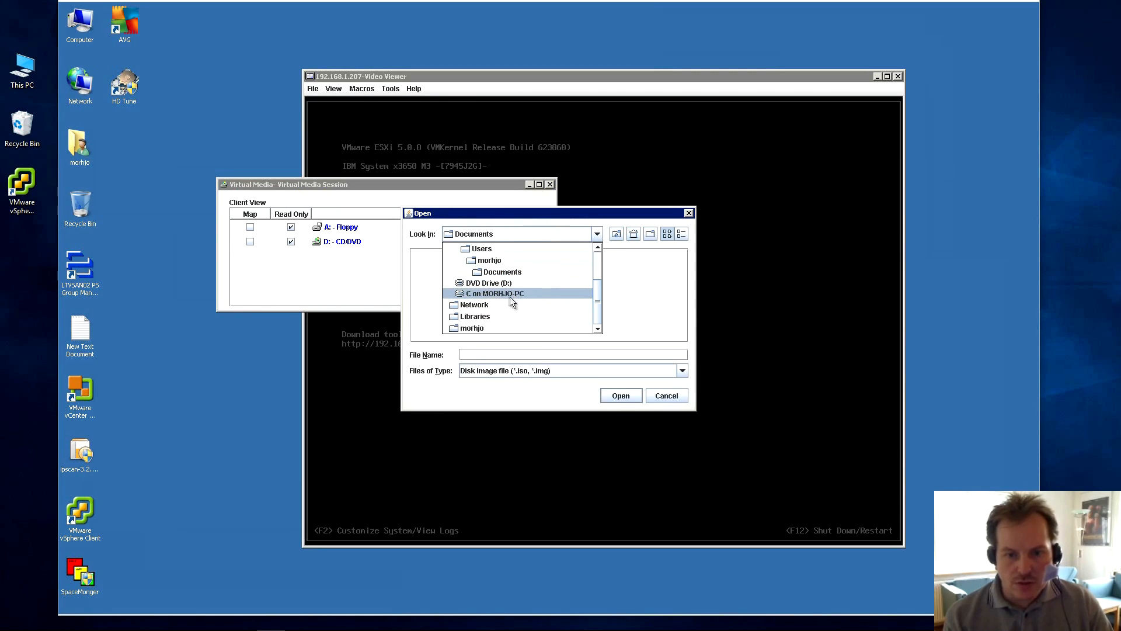
pyautogui.click(597, 247)
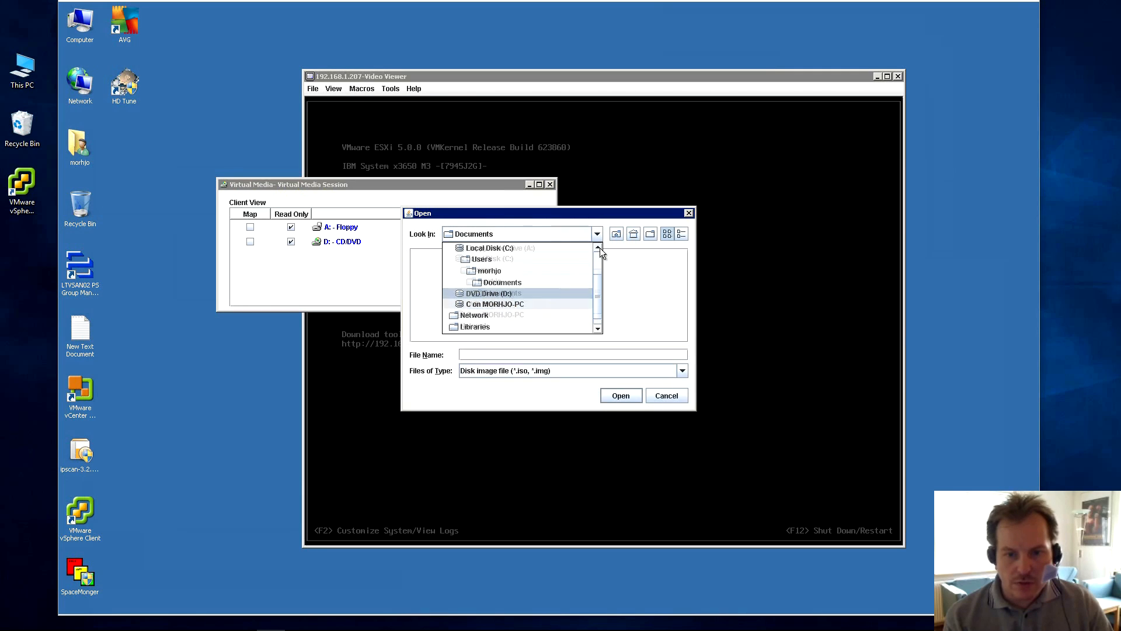
pyautogui.click(484, 259)
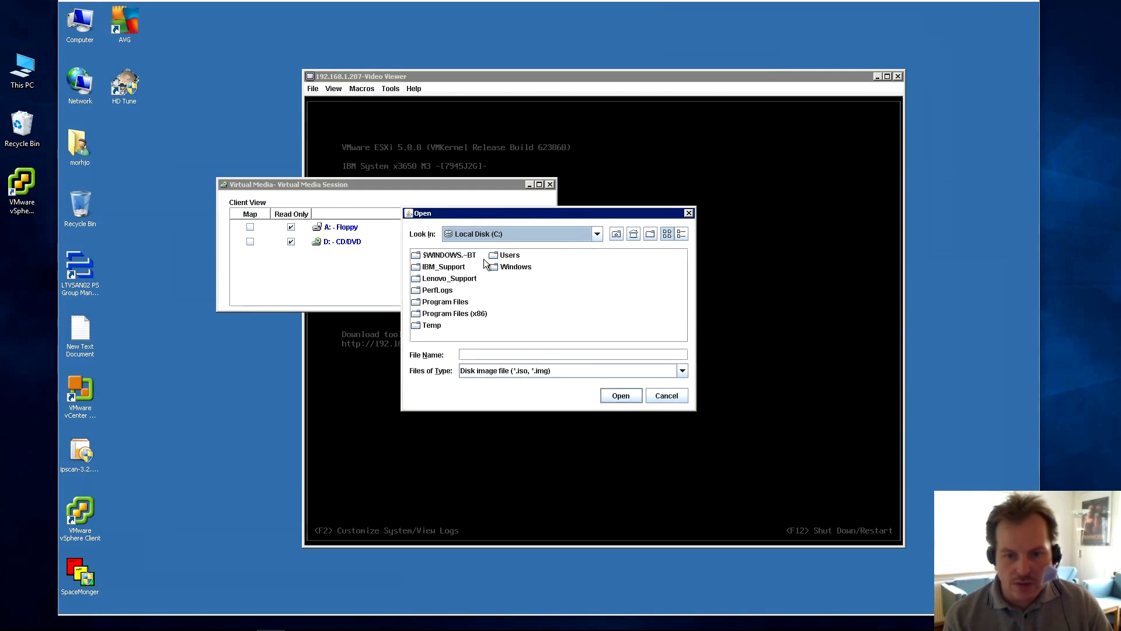
pyautogui.doubleClick(435, 325)
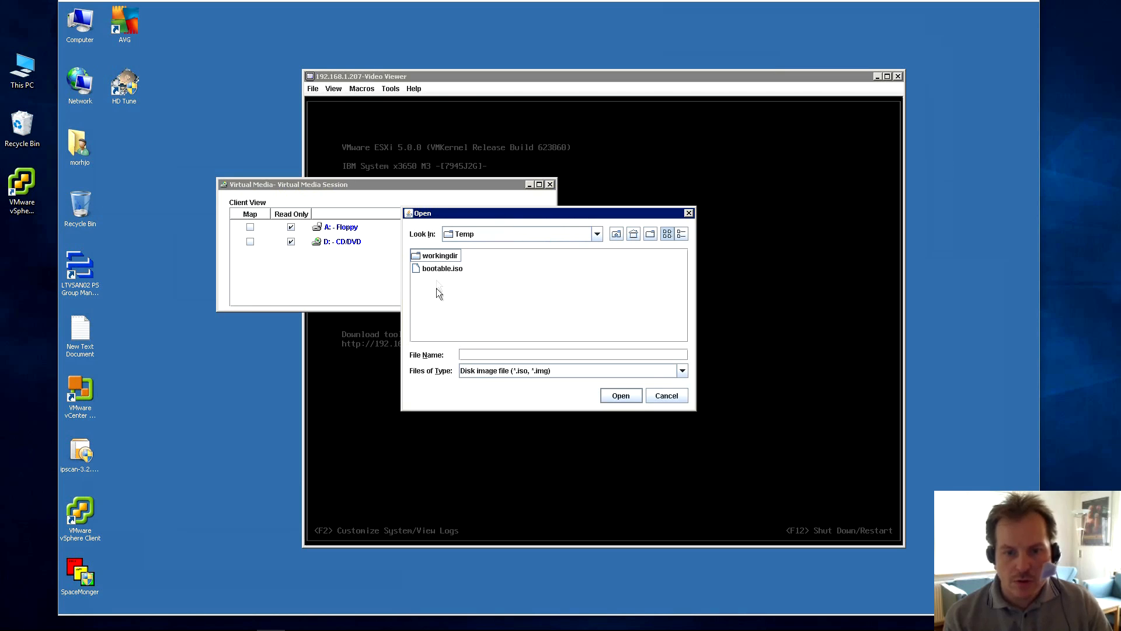
pyautogui.doubleClick(441, 256)
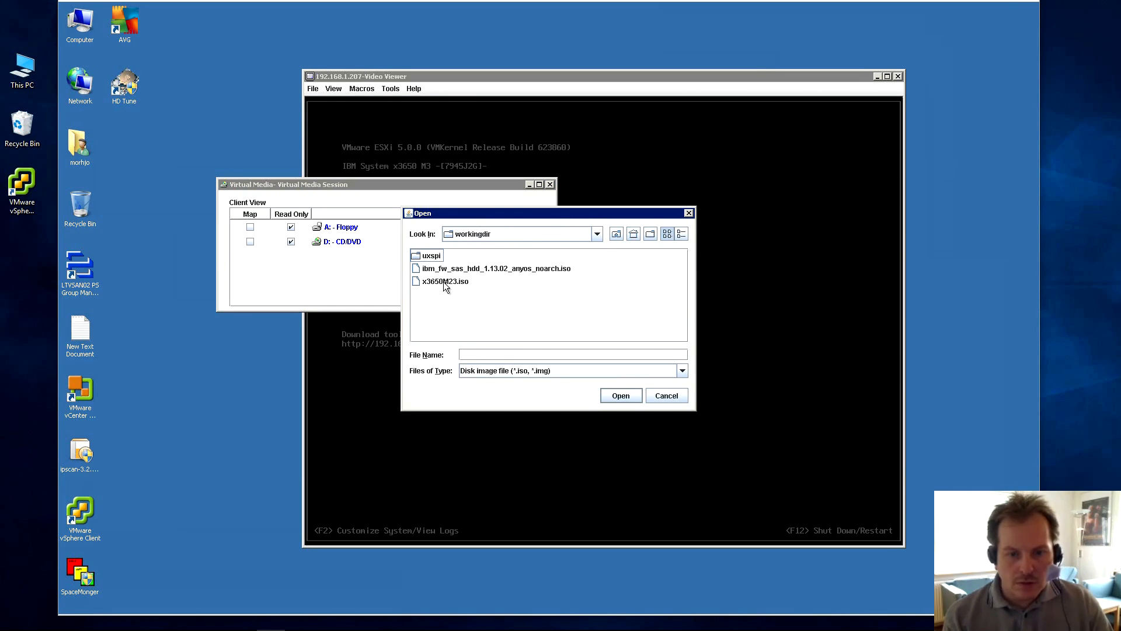
pyautogui.click(444, 282)
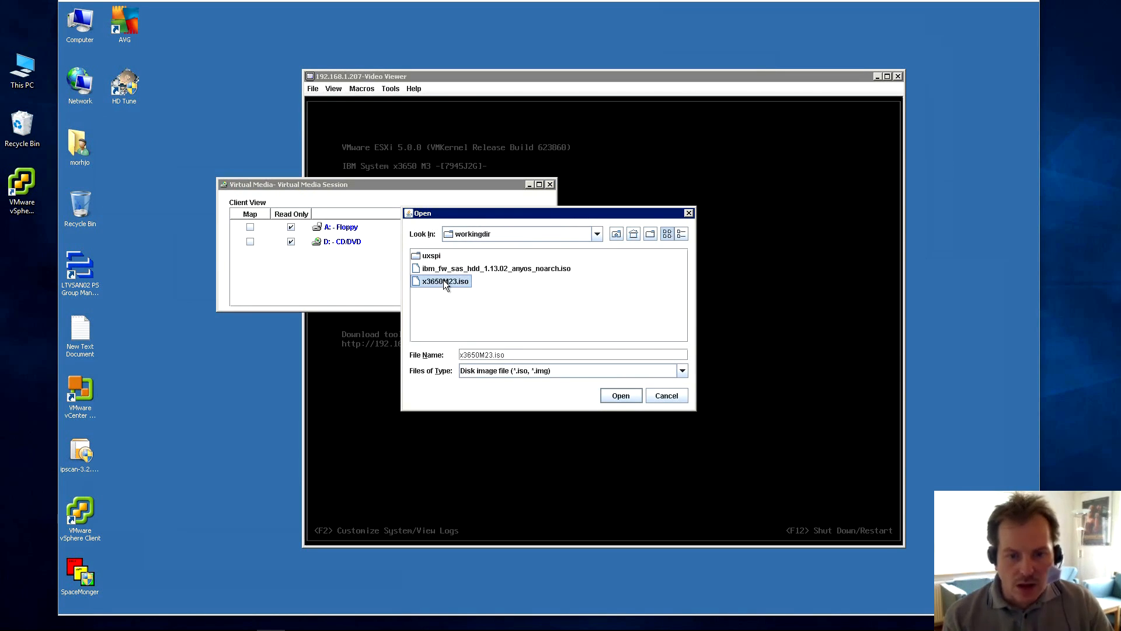
pyautogui.click(620, 396)
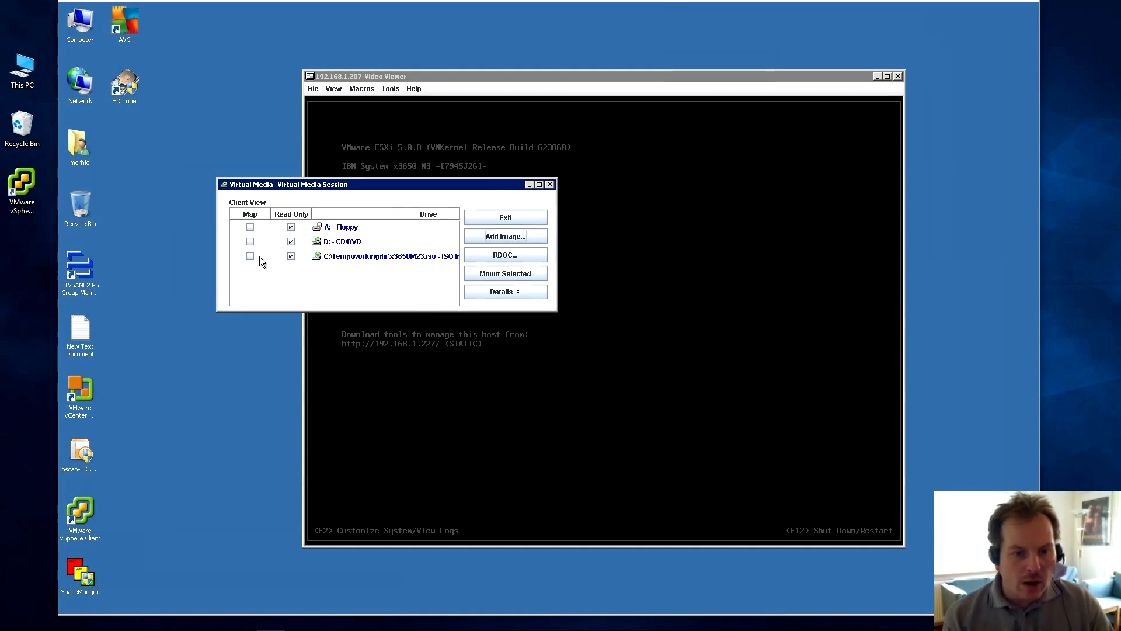
# Map and mount x3650M23.iso, rearrange the viewer windows, and switch to vSphere Client.
pyautogui.click(250, 257)
pyautogui.click(495, 275)
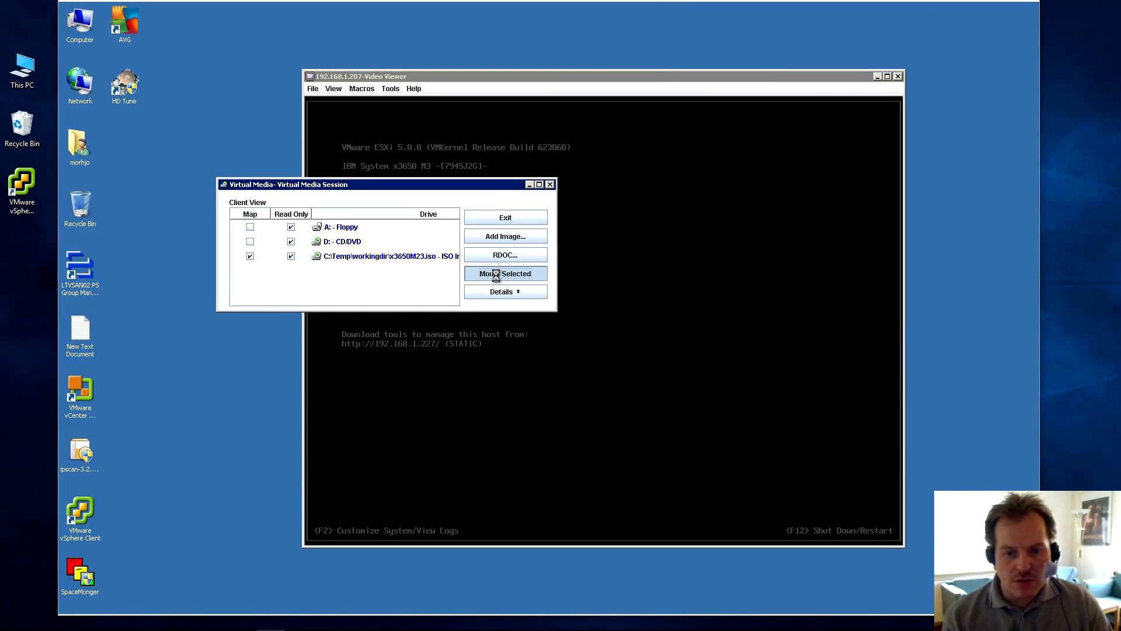
pyautogui.moveTo(468, 183); pyautogui.dragTo(339, 27)
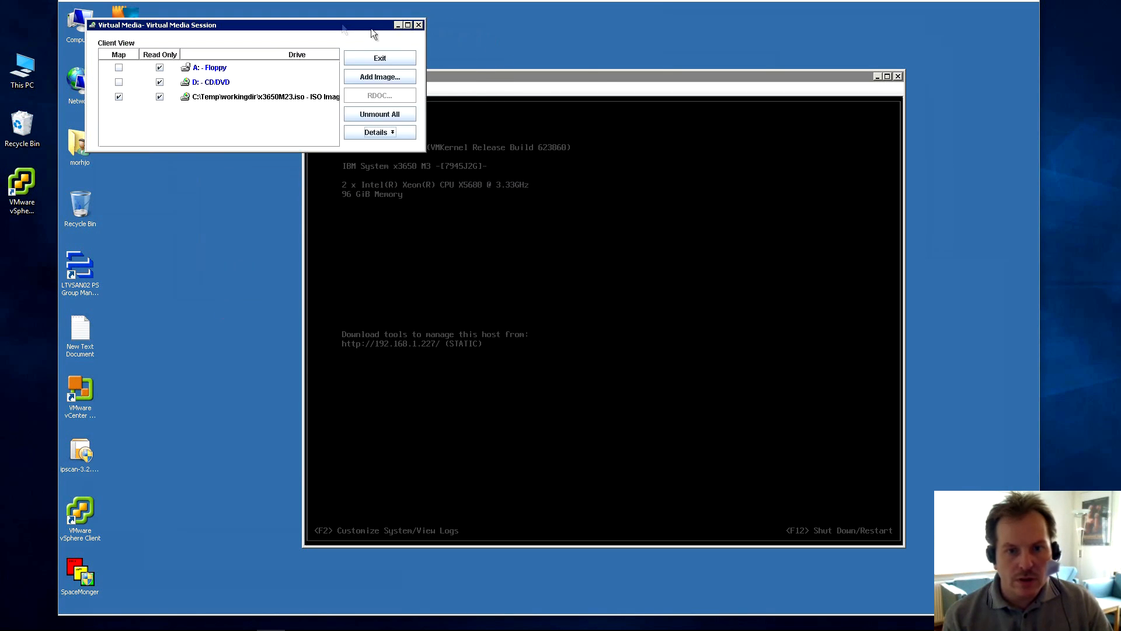
pyautogui.click(595, 80)
pyautogui.moveTo(583, 79); pyautogui.dragTo(488, 121)
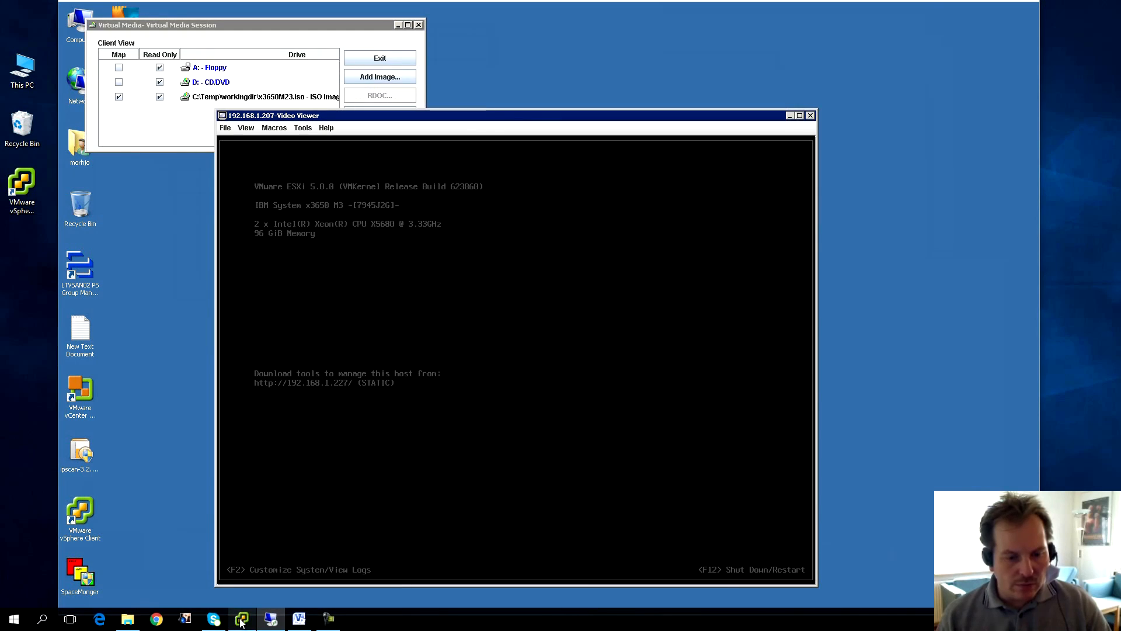
pyautogui.click(241, 619)
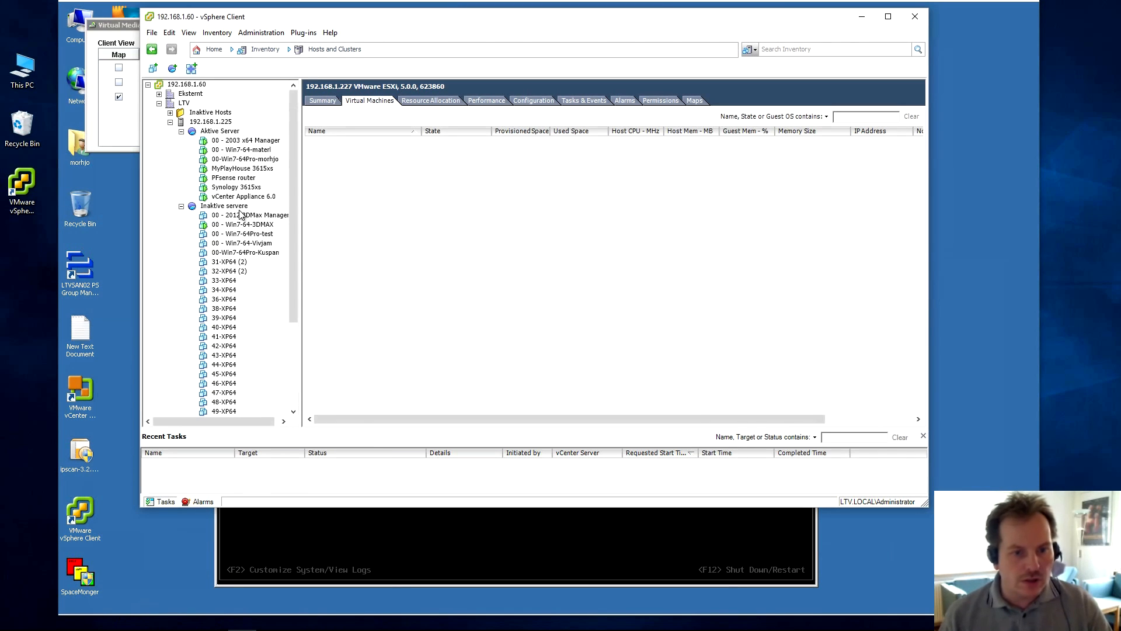
# Reboot host 192.168.1.227 with reason 'update', then minimize vSphere Client.
pyautogui.click(170, 122)
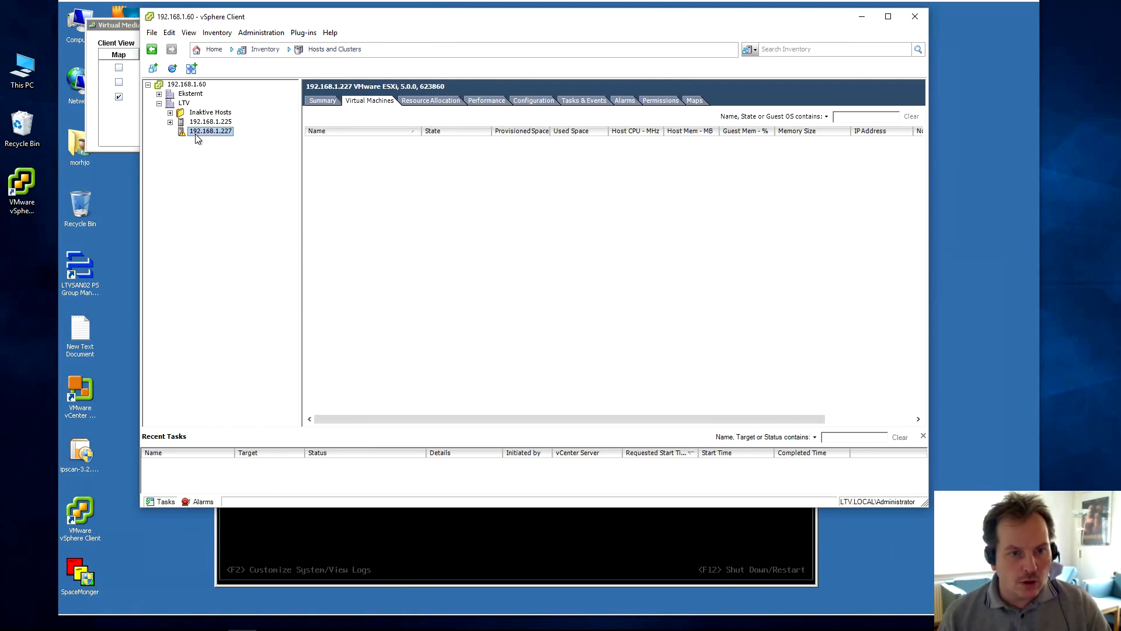
pyautogui.click(323, 101)
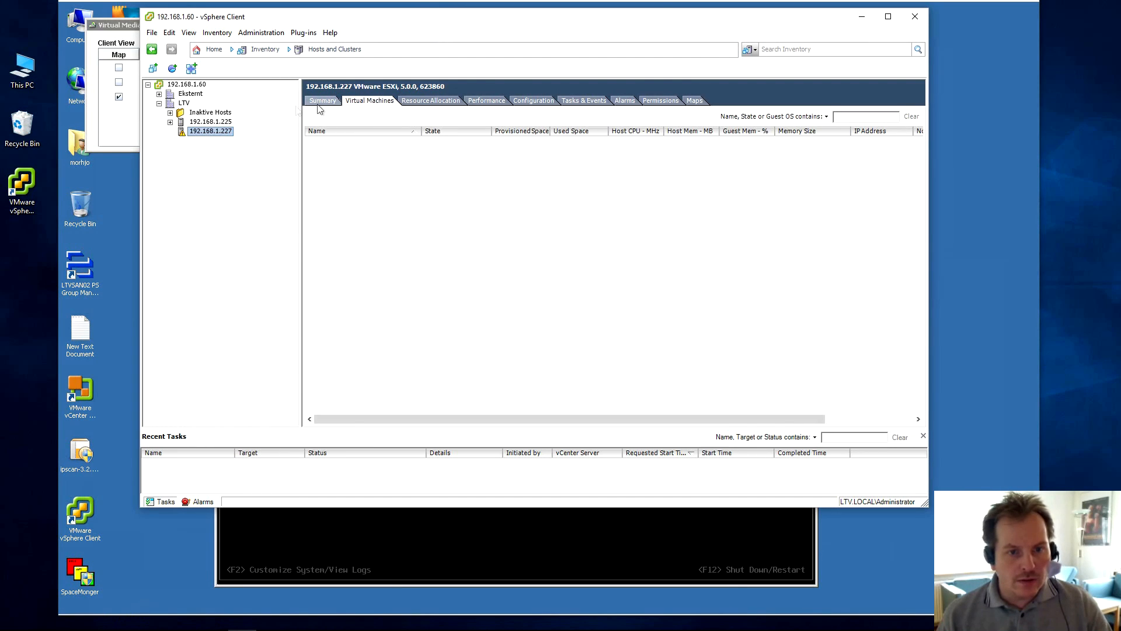
pyautogui.click(378, 99)
pyautogui.rightClick(206, 135)
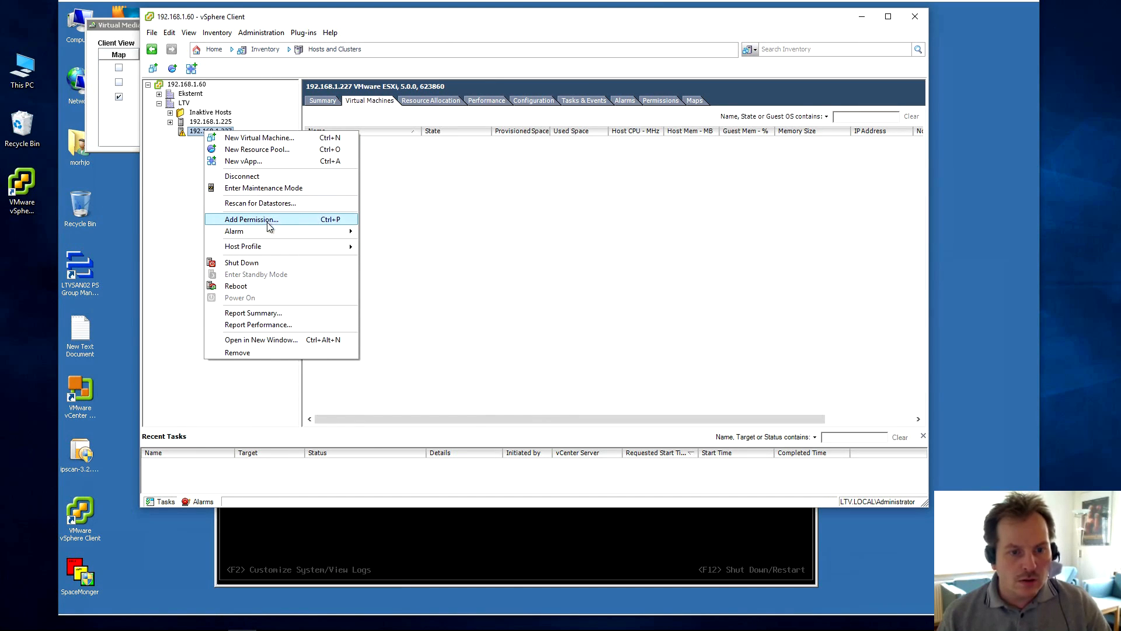
pyautogui.click(233, 286)
pyautogui.click(613, 328)
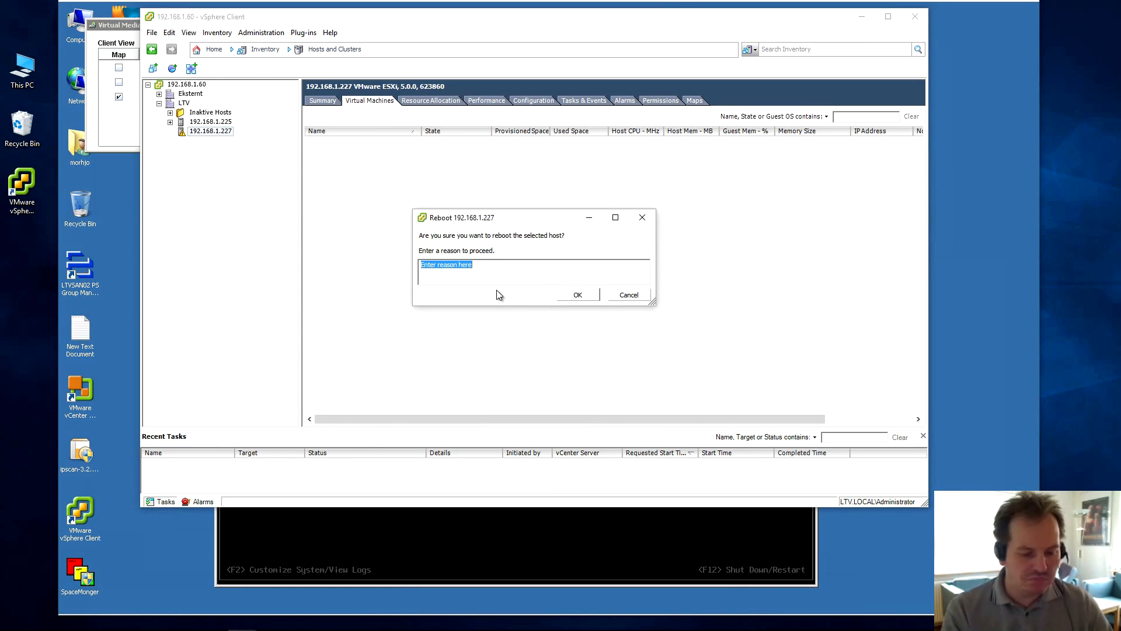
pyautogui.write('upd')
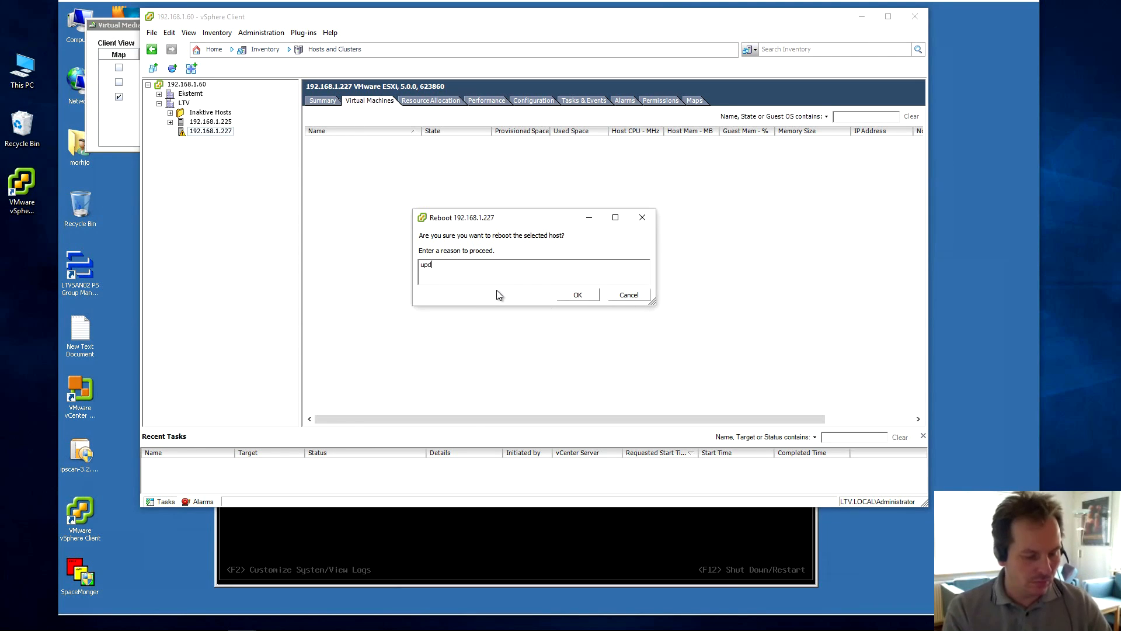
pyautogui.write('ate')
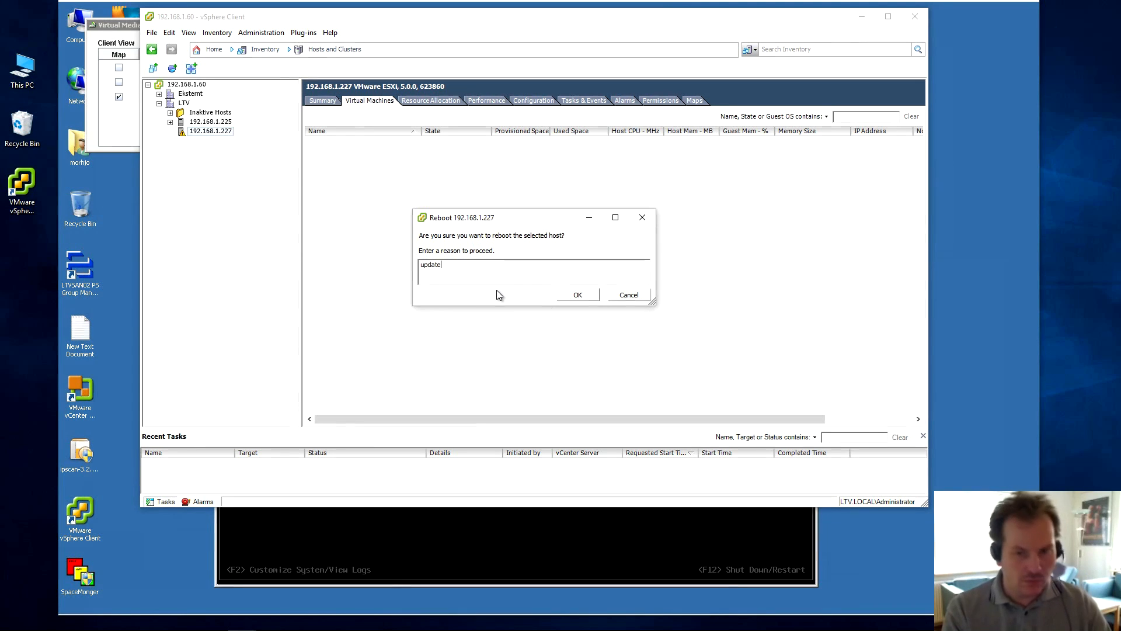
pyautogui.click(576, 295)
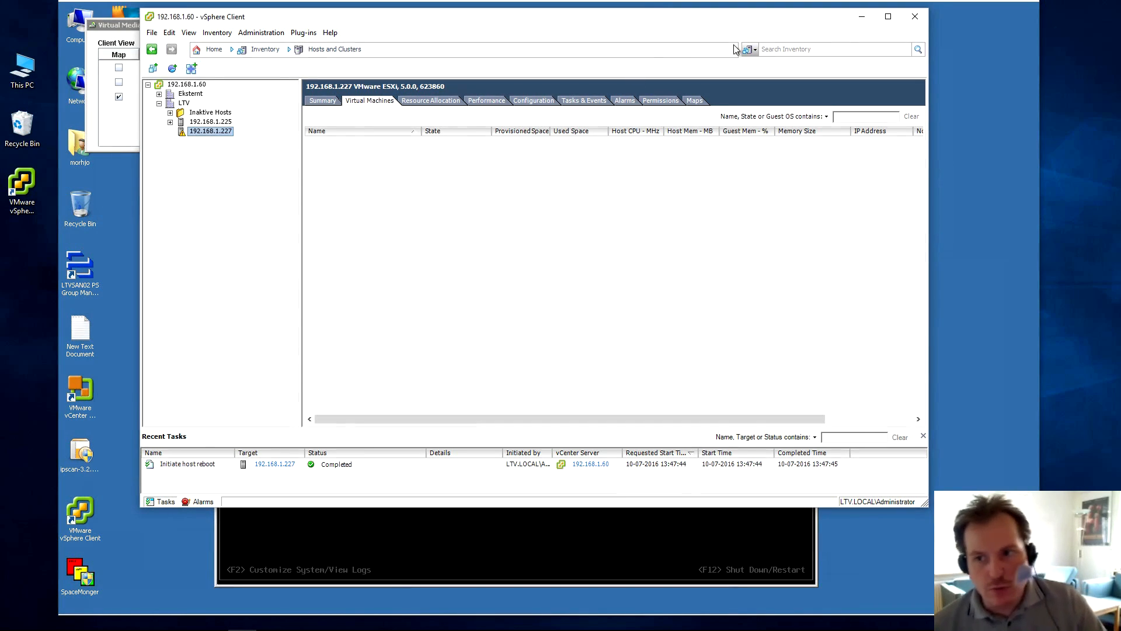
pyautogui.click(862, 17)
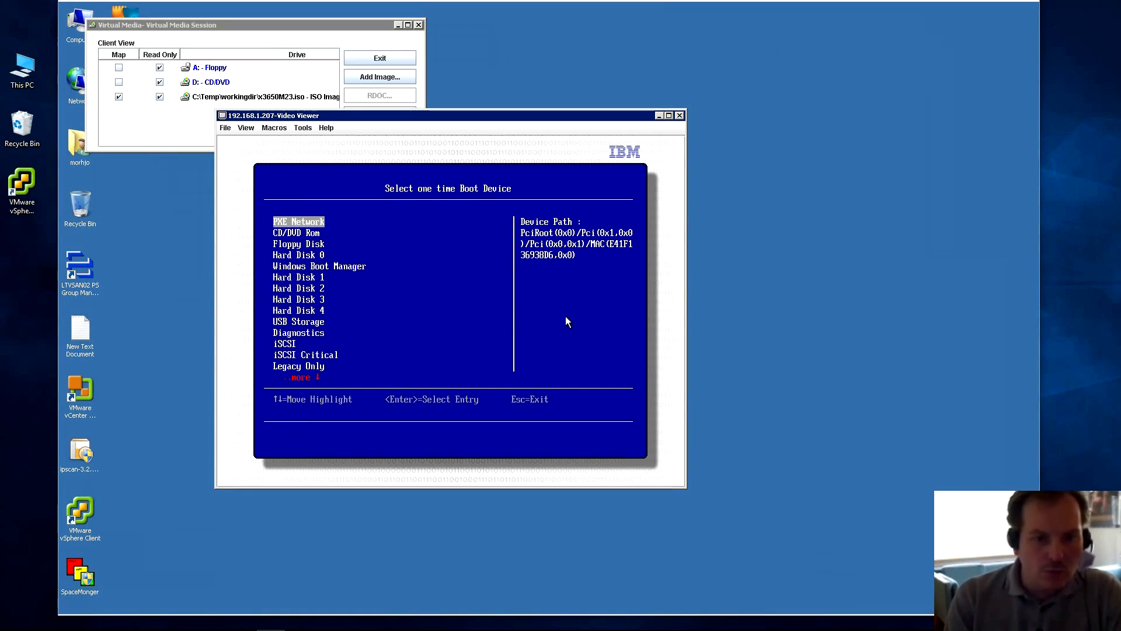
# Highlight CD/DVD Rom in the one-time boot menu and boot the server from it.
pyautogui.press('Down')
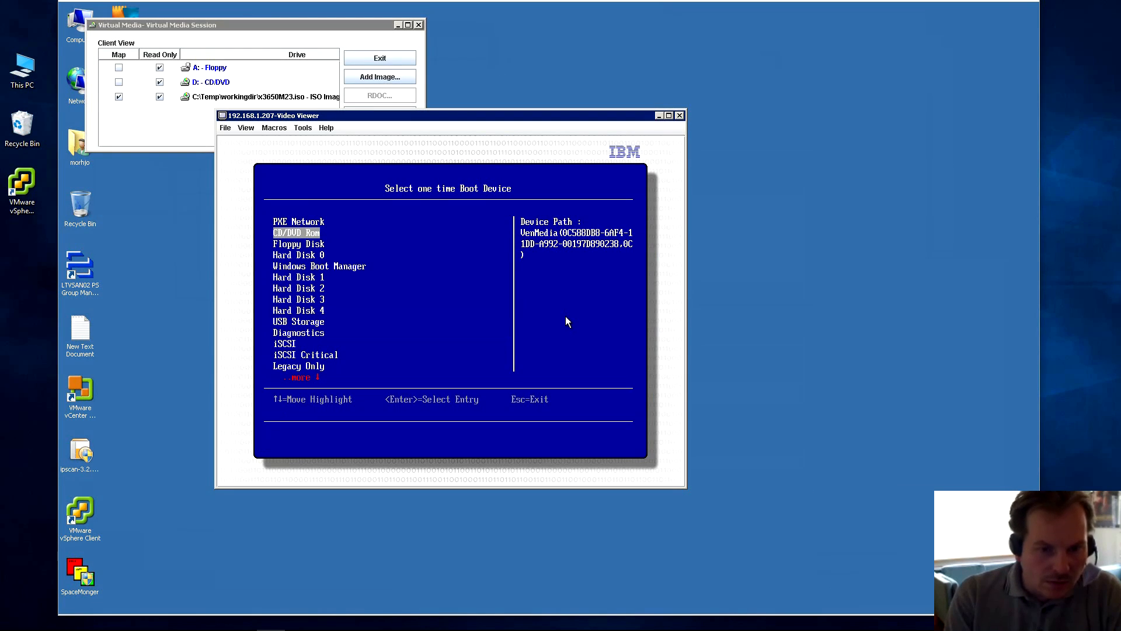
pyautogui.press('Down')
pyautogui.press('Down')
pyautogui.press('Down')
pyautogui.press('Down')
pyautogui.press('Down')
pyautogui.press('Down')
pyautogui.press('Down')
pyautogui.press('Down')
pyautogui.press('Down')
pyautogui.press('Down')
pyautogui.press('Down')
pyautogui.press('Down')
pyautogui.press('Down')
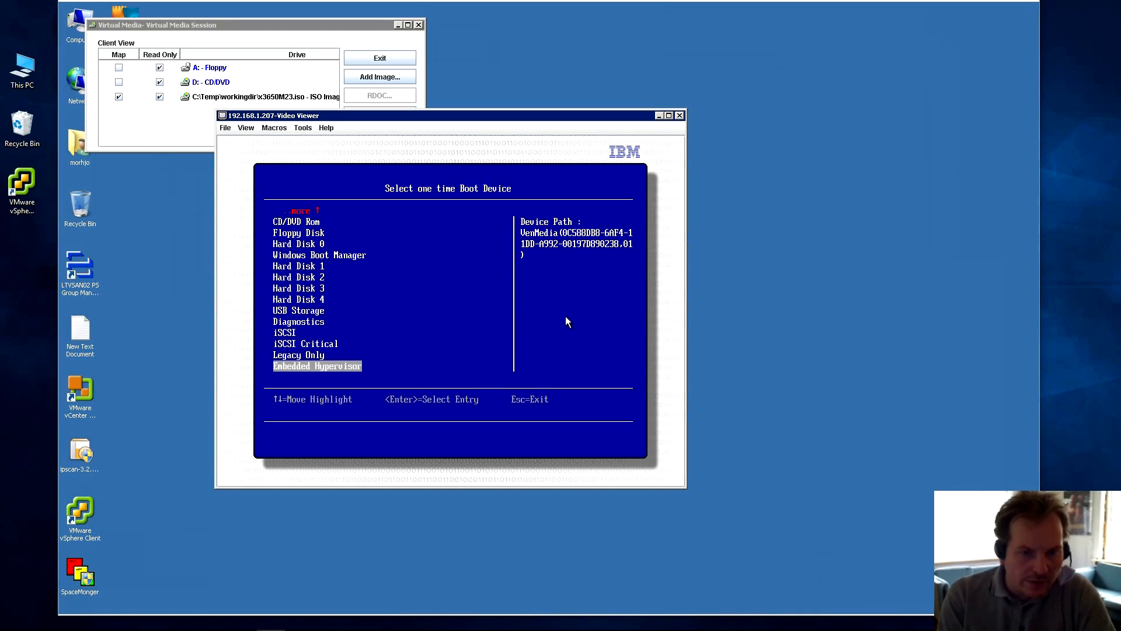
pyautogui.press('Up')
pyautogui.press('Up')
pyautogui.press('Up')
pyautogui.press('Up')
pyautogui.press('Up')
pyautogui.press('Up')
pyautogui.press('Up')
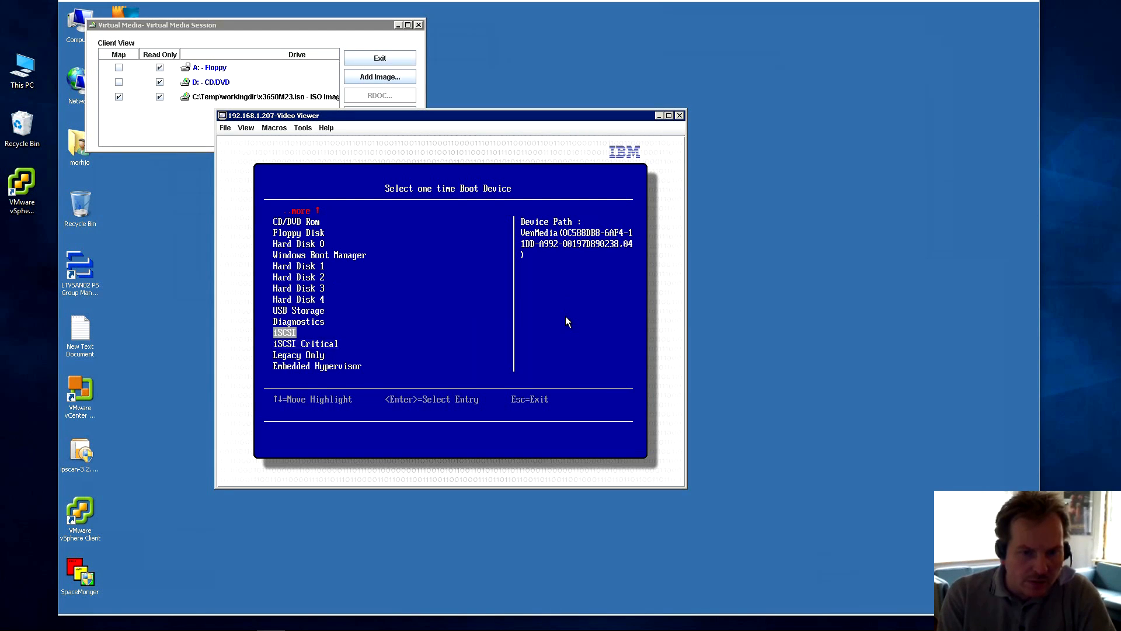
pyautogui.press('Up')
pyautogui.press('Up')
pyautogui.press('Up')
pyautogui.press('Up')
pyautogui.press('Up')
pyautogui.press('Up')
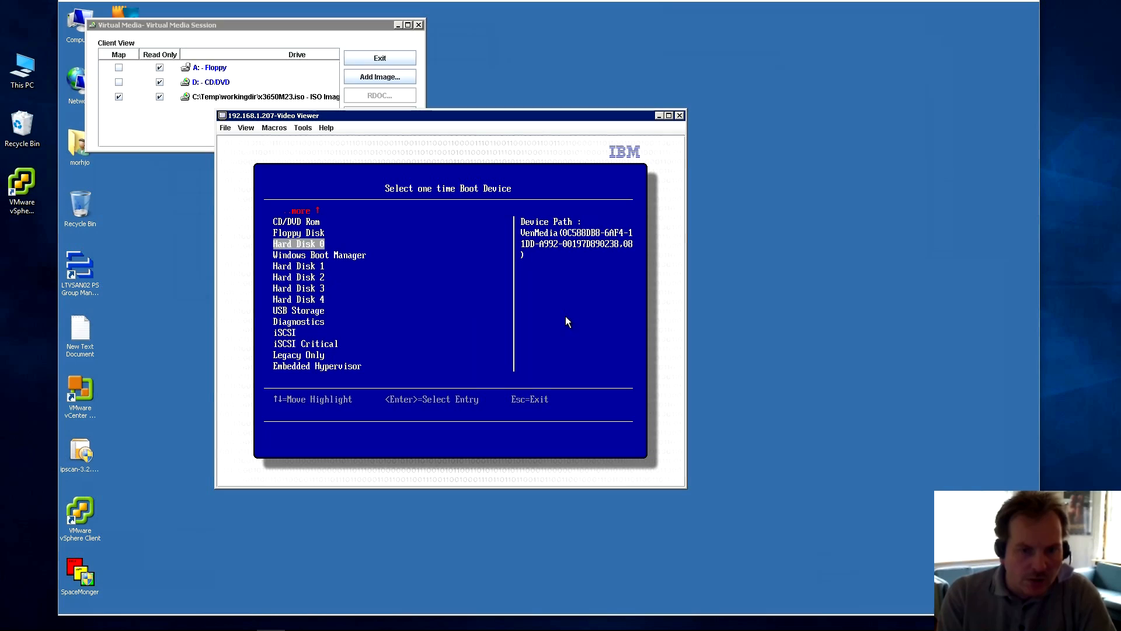
pyautogui.press('Return')
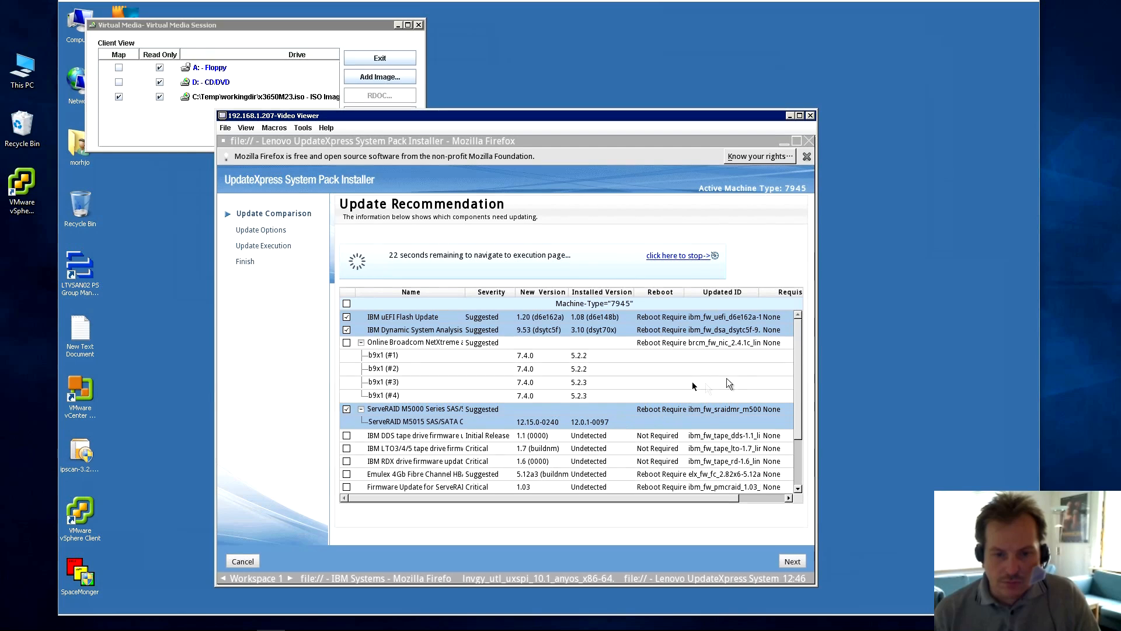
# Tick the Online Broadcom NetXtreme firmware update and scroll to review the selected updates.
pyautogui.click(346, 343)
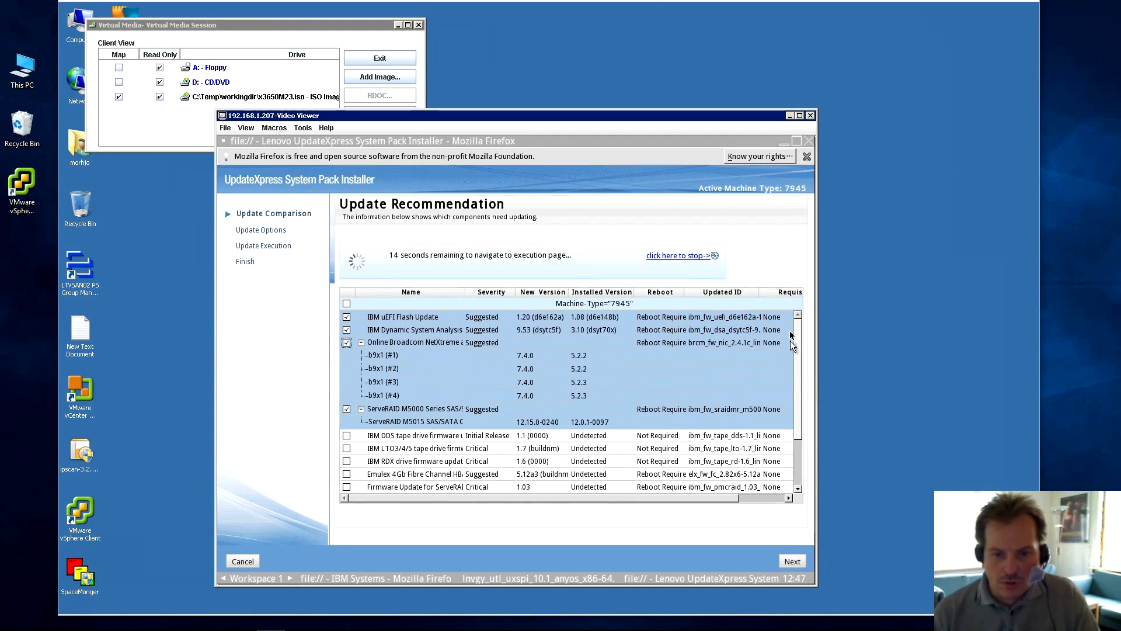
pyautogui.scroll(-3, 776, 401)
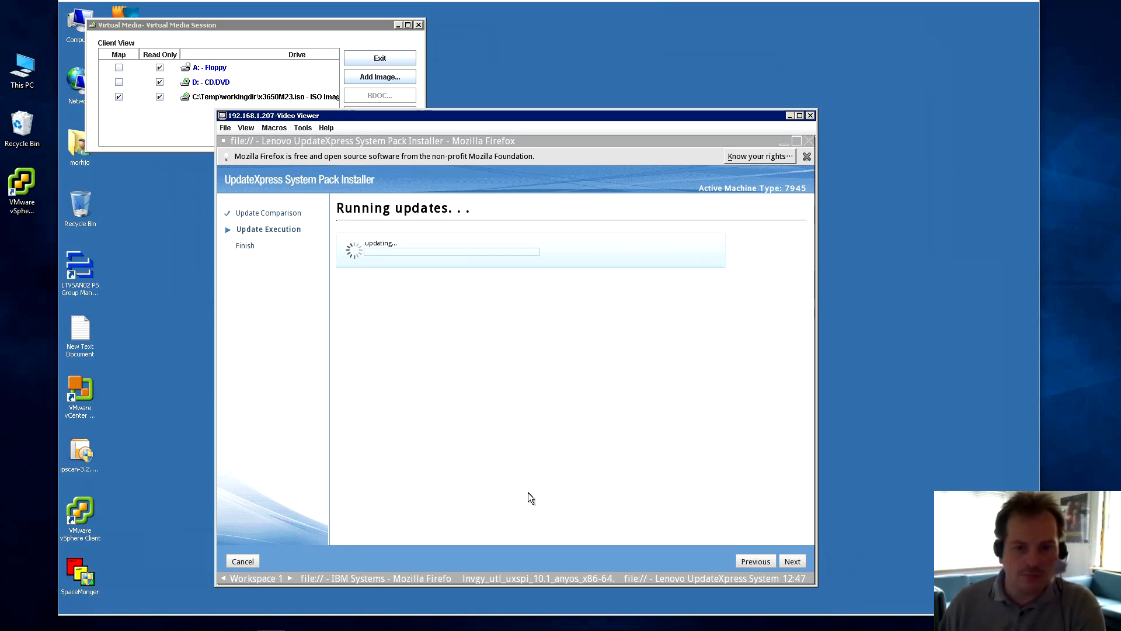
# Monitor the Running updates page as uEFI, DSA and Broadcom install and ServeRAID fails.
pyautogui.click(328, 619)
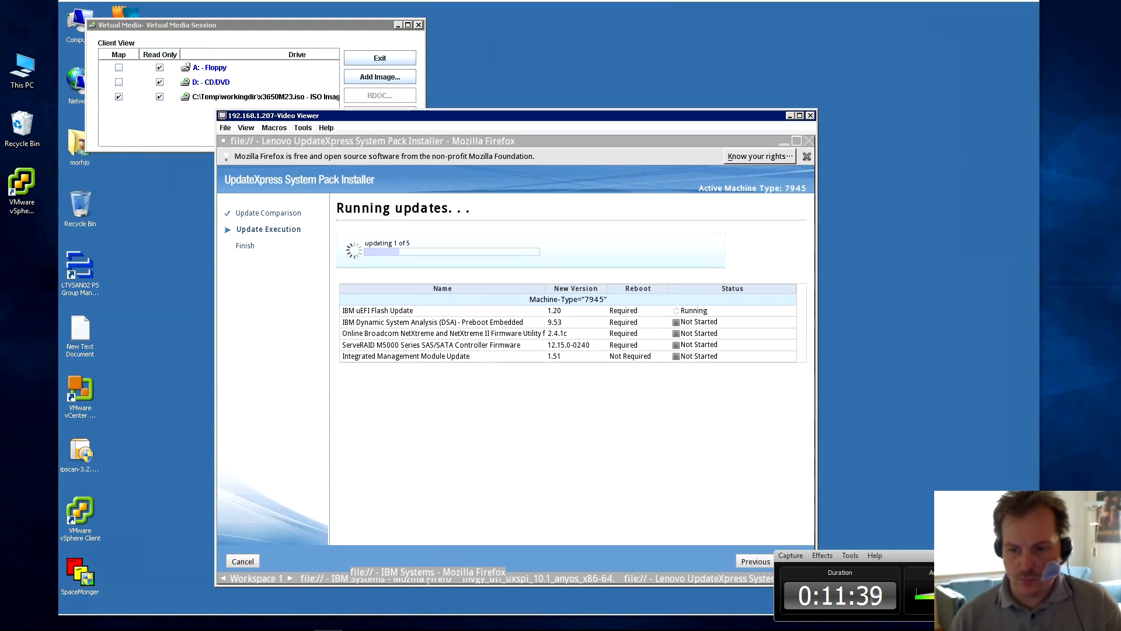
pyautogui.click(1090, 556)
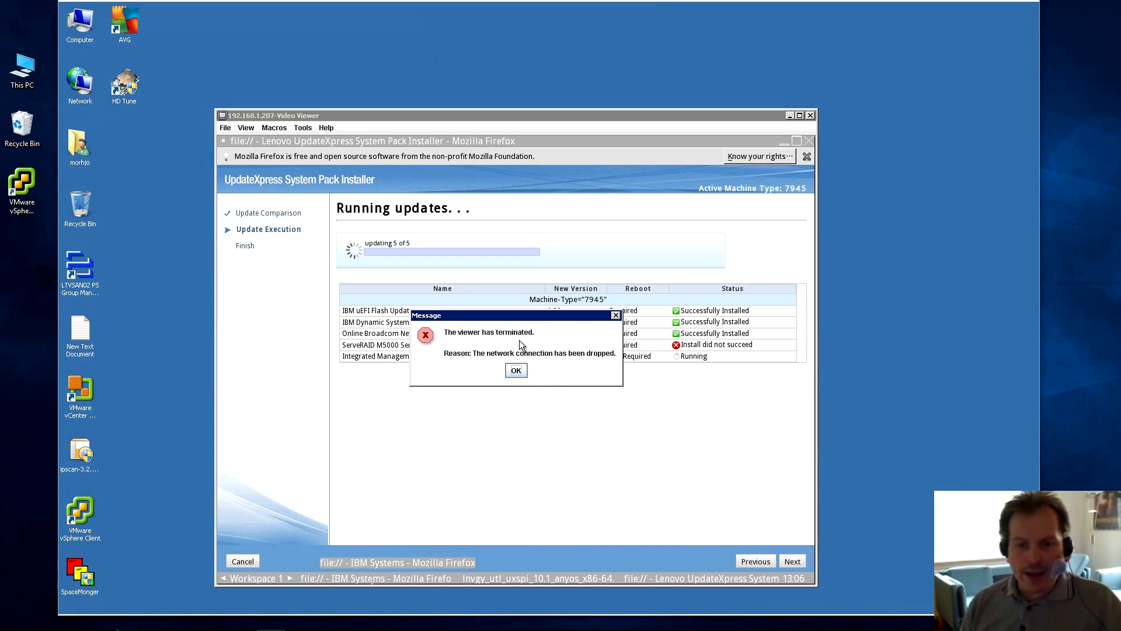
# Move the dropped-connection message aside, then acknowledge it so the viewer closes.
pyautogui.moveTo(526, 318); pyautogui.dragTo(529, 218)
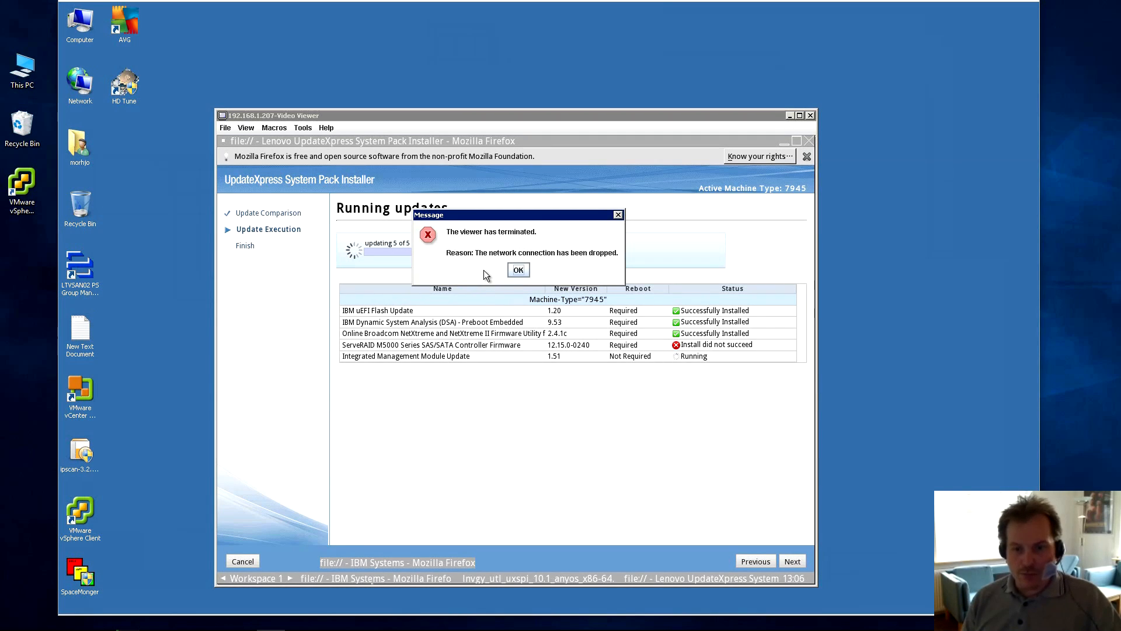
pyautogui.click(518, 271)
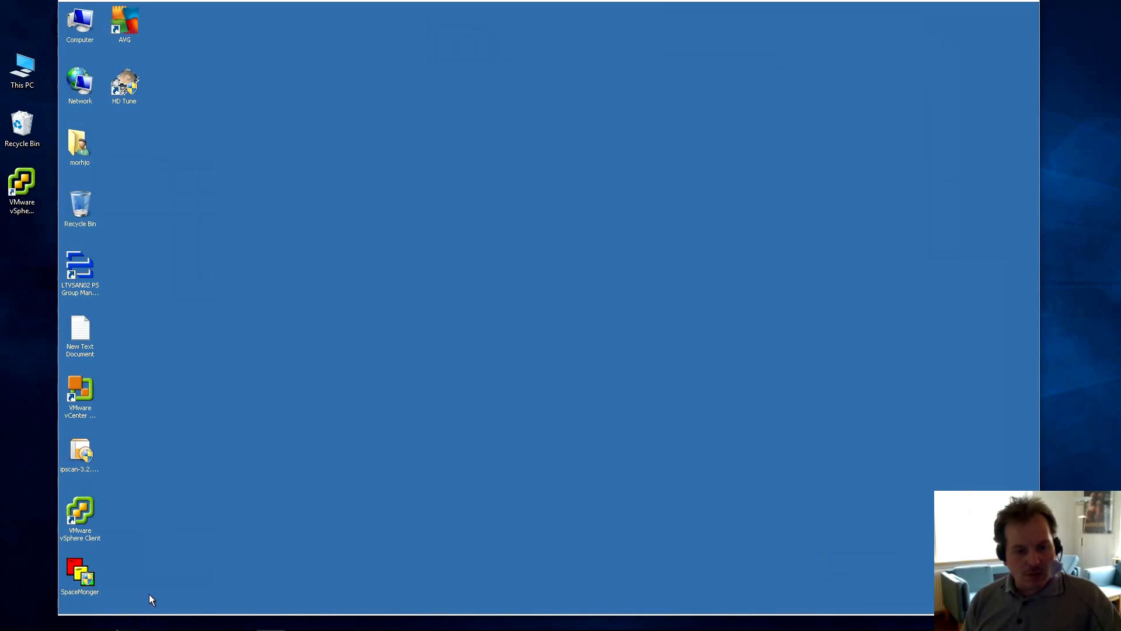
# Restore the IMM web page, start a new session, and enter the IMM user name and password.
pyautogui.moveTo(148, 613)
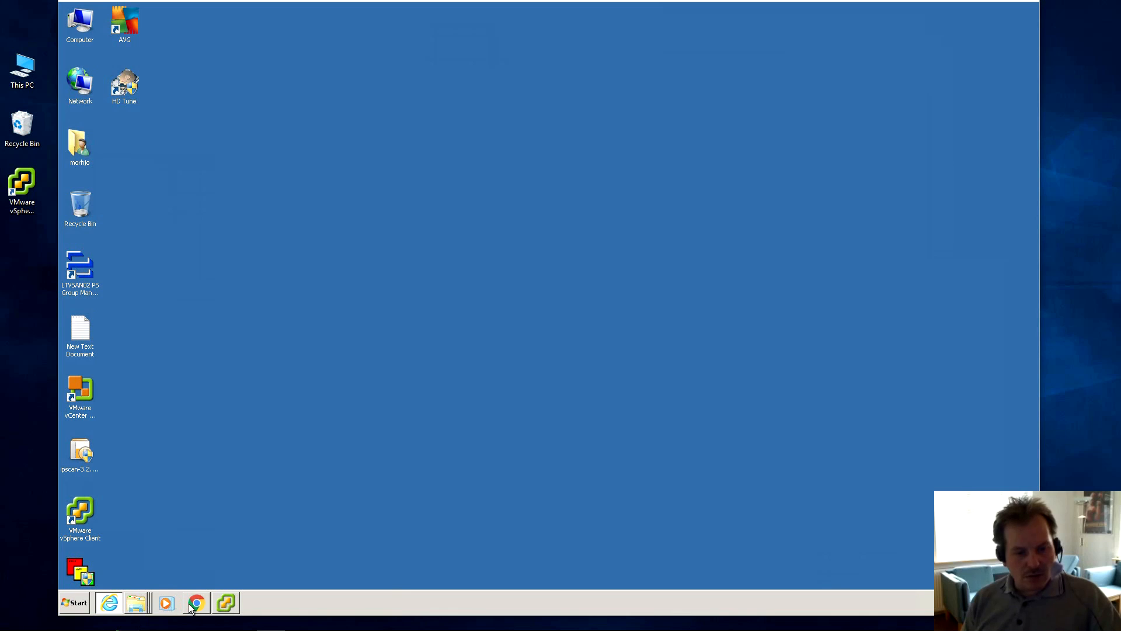
pyautogui.click(109, 605)
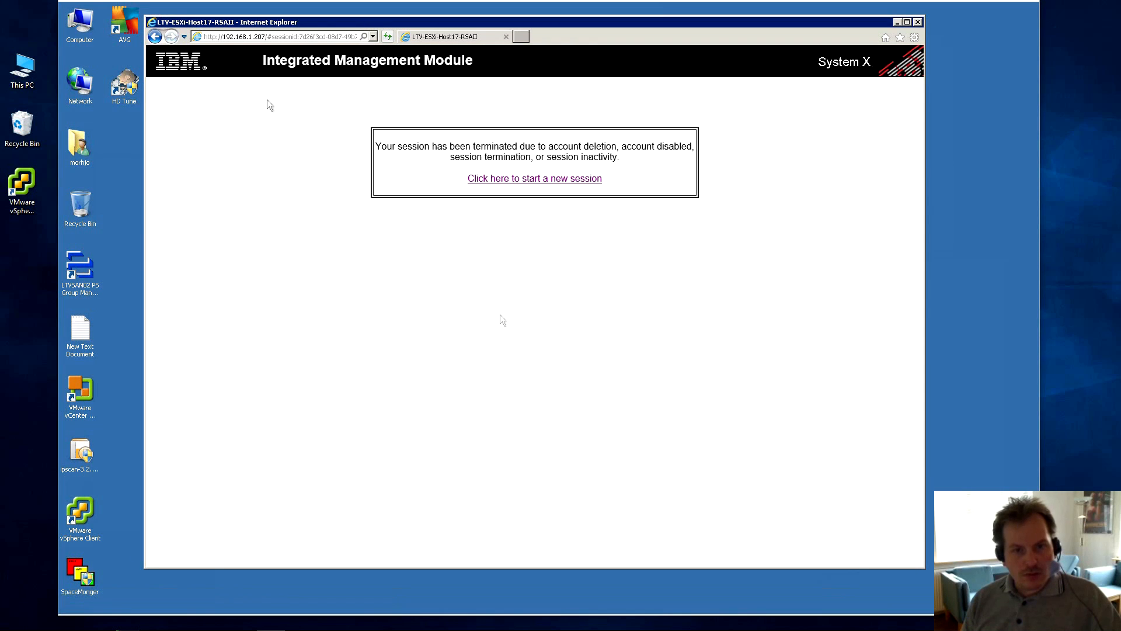
pyautogui.click(533, 179)
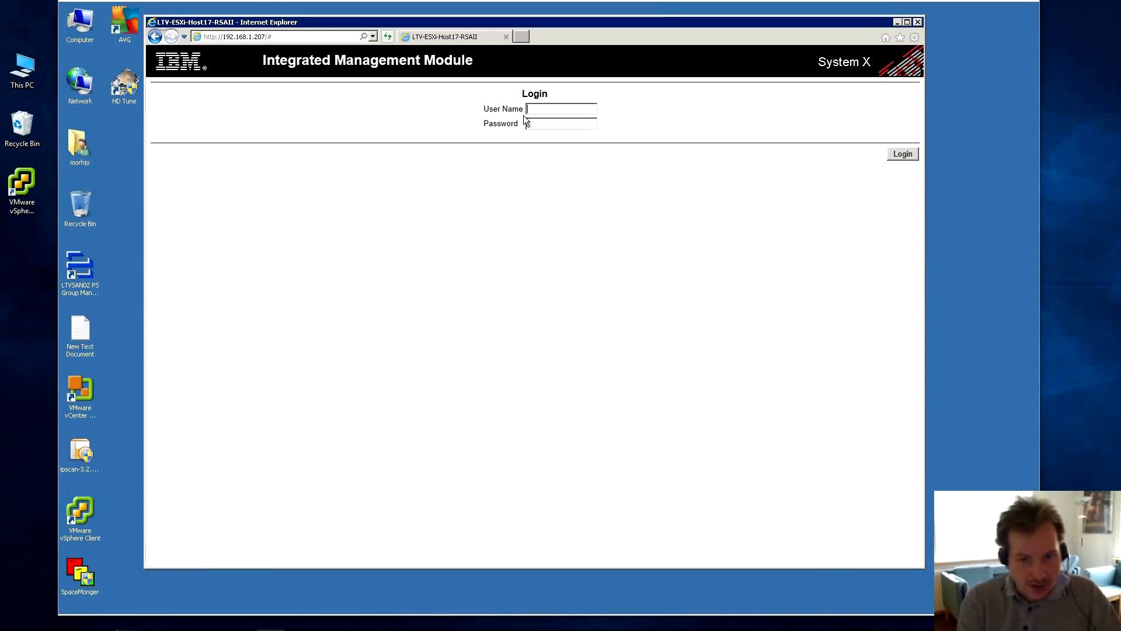
pyautogui.write('USERID')
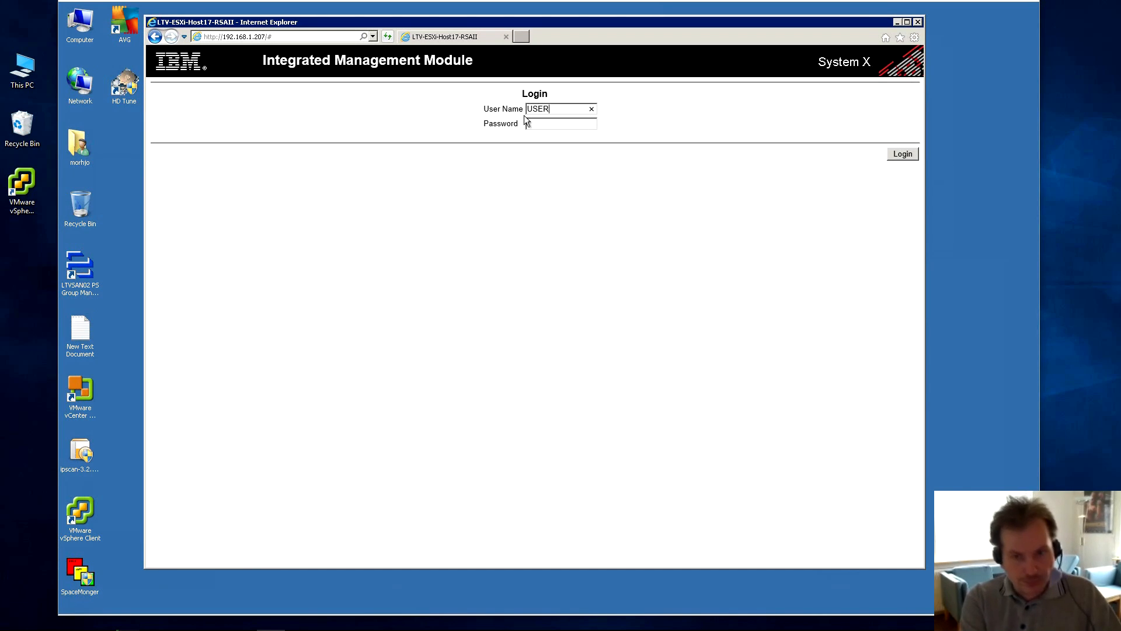
pyautogui.press('Tab')
pyautogui.write('PASSW0RD')
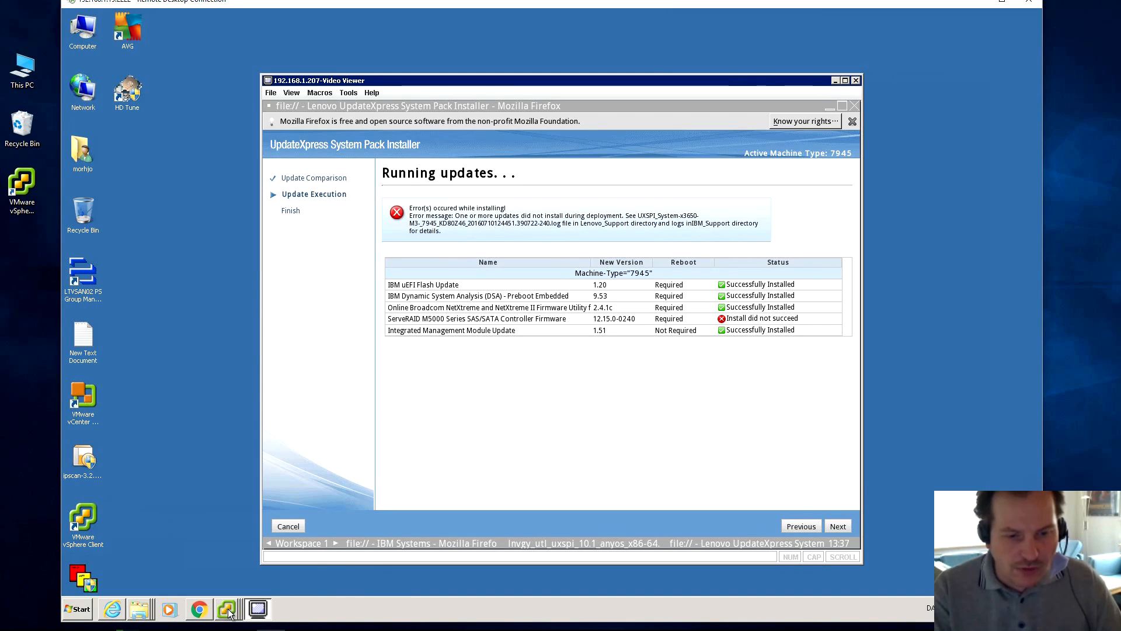
pyautogui.click(228, 610)
pyautogui.click(184, 584)
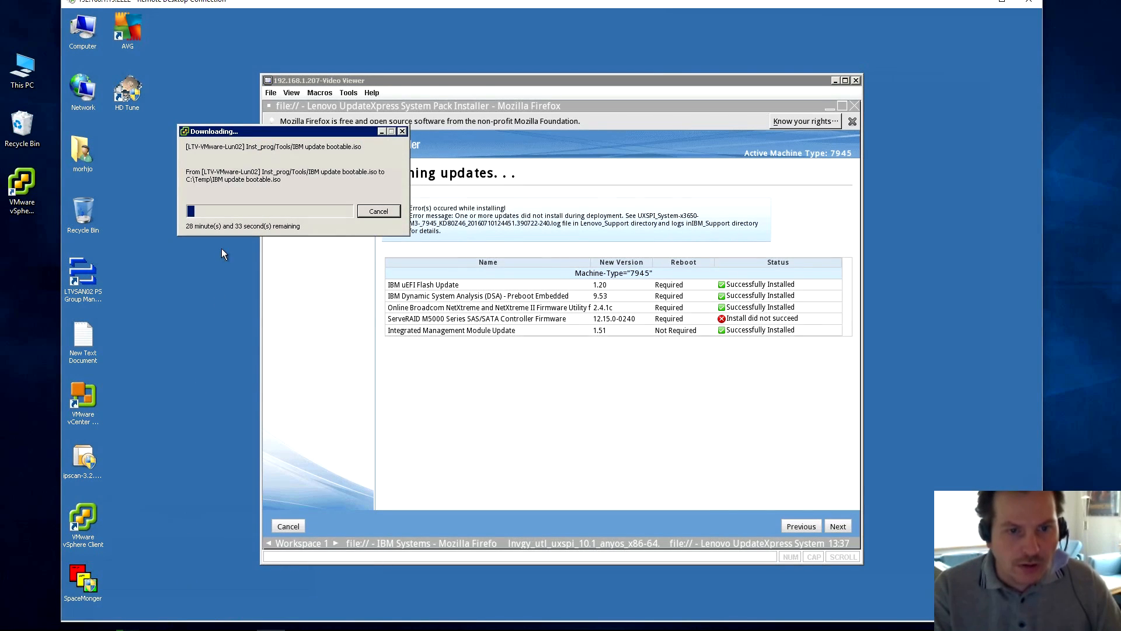
pyautogui.moveTo(314, 129); pyautogui.dragTo(257, 145)
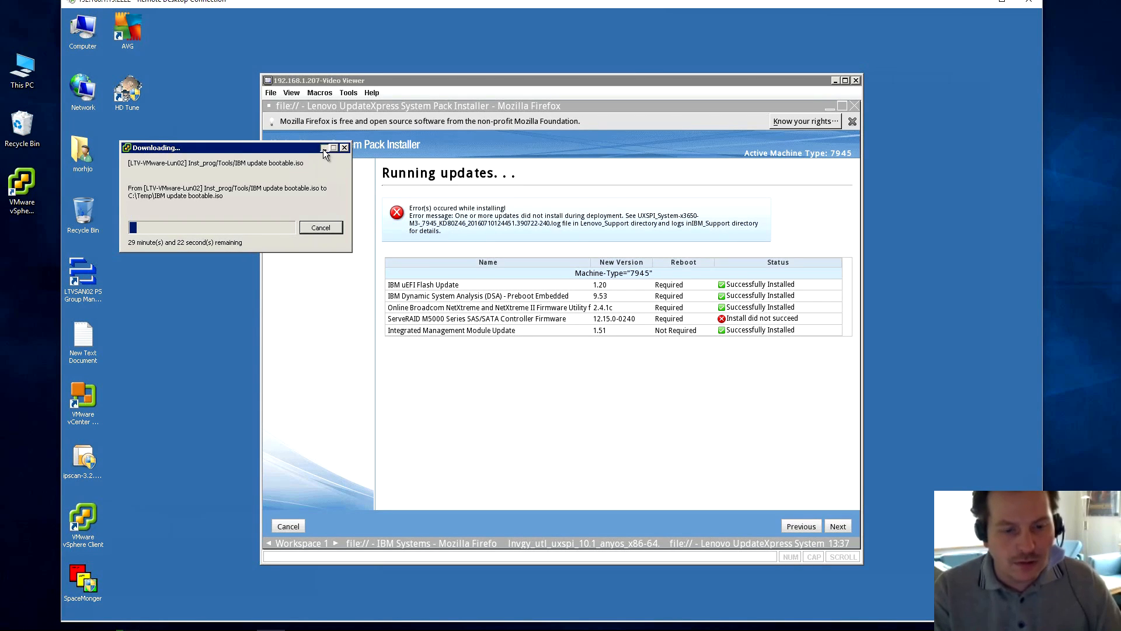
pyautogui.click(324, 149)
pyautogui.click(207, 623)
# Check Vital Product Data for IMM 1.51 (05/04/2016), UEFI 1.08 and DSA 9.53, then minimize the browser.
pyautogui.click(175, 571)
pyautogui.click(204, 173)
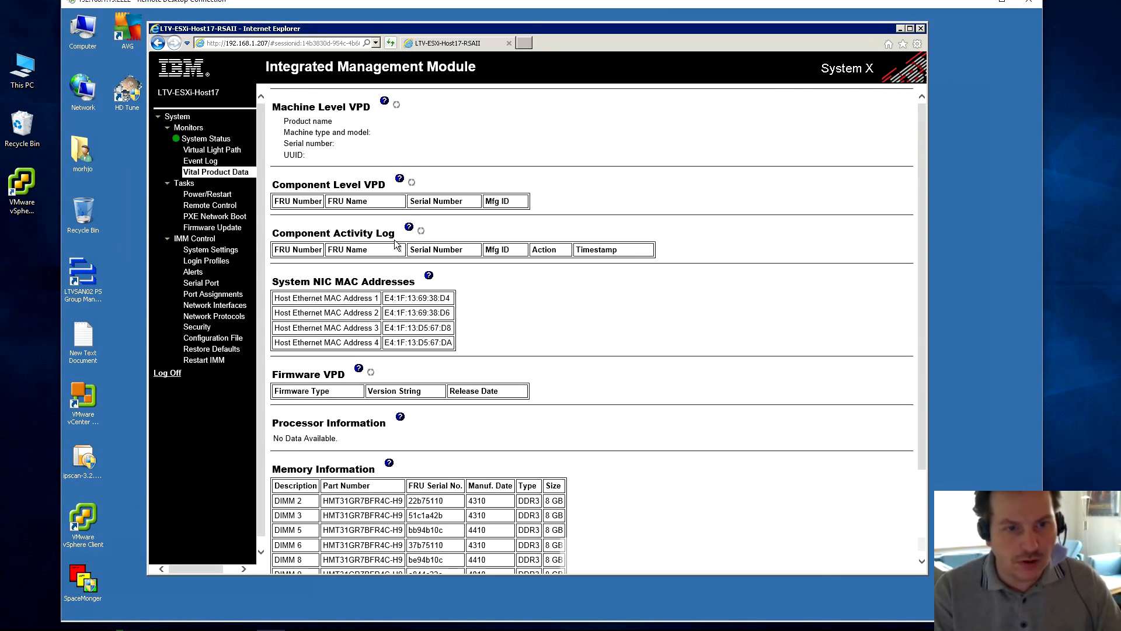
pyautogui.scroll(-5, 311, 195)
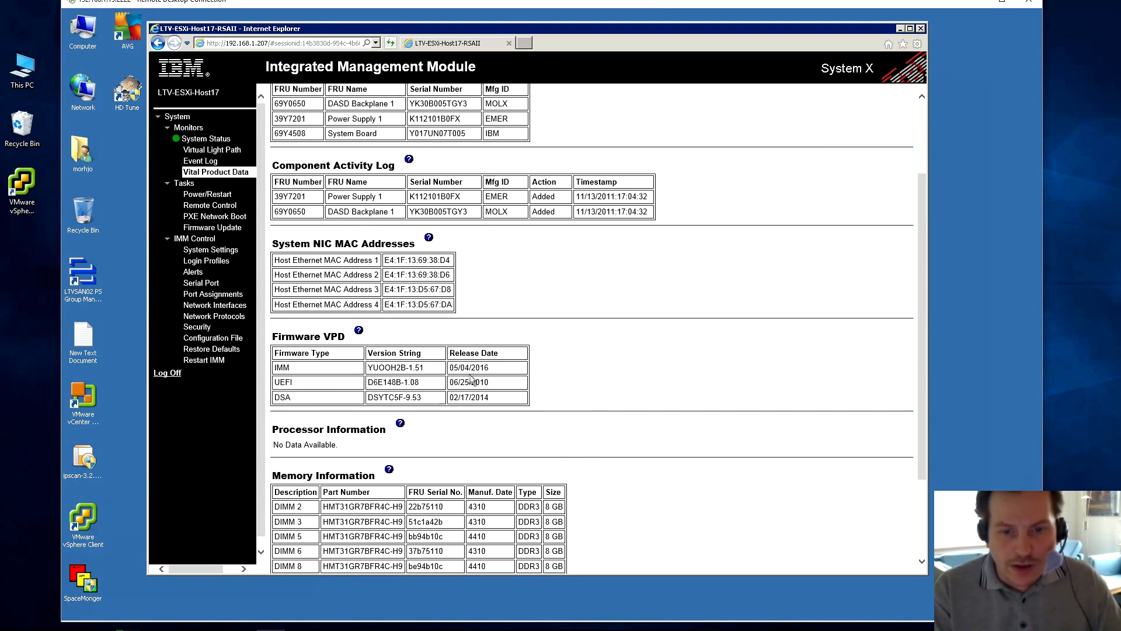
pyautogui.moveTo(451, 367); pyautogui.dragTo(500, 373)
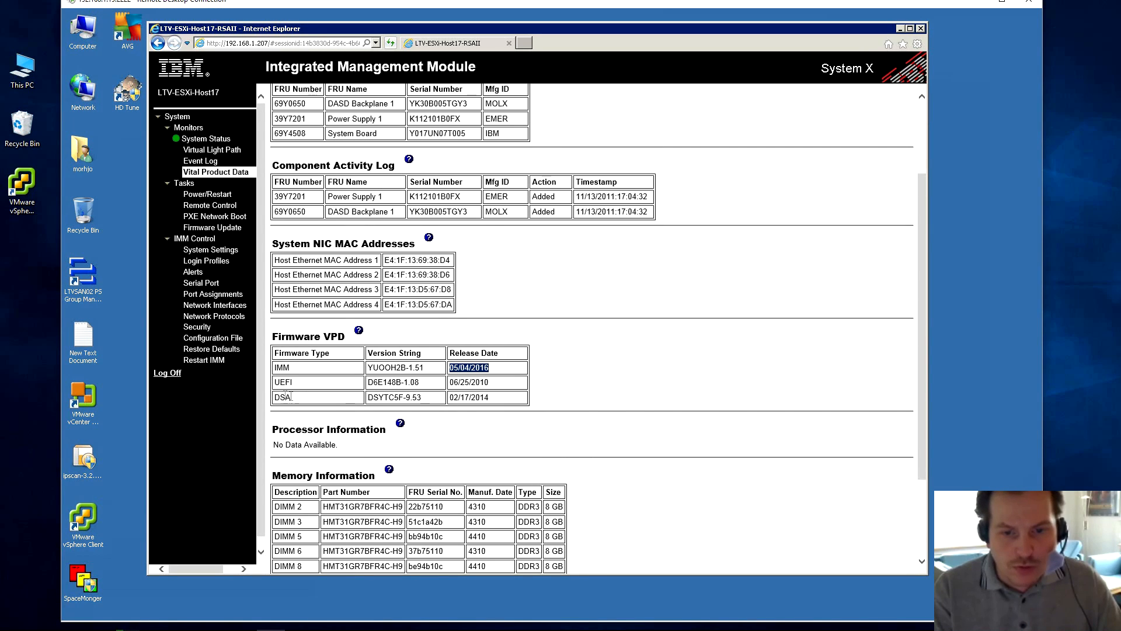
pyautogui.moveTo(452, 397); pyautogui.dragTo(496, 401)
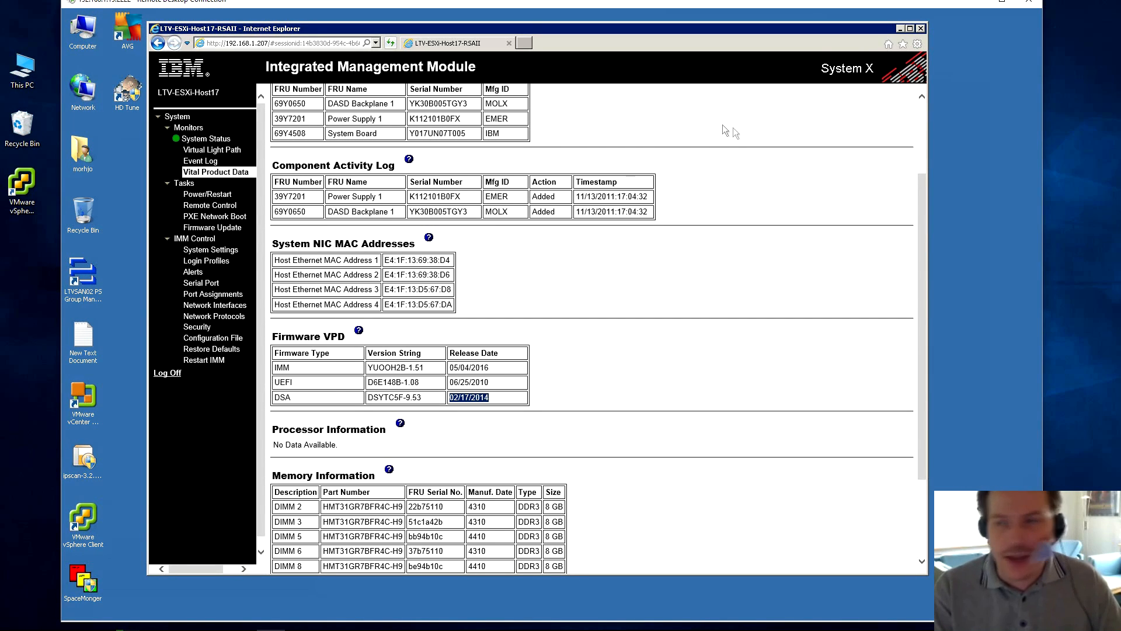
pyautogui.click(901, 29)
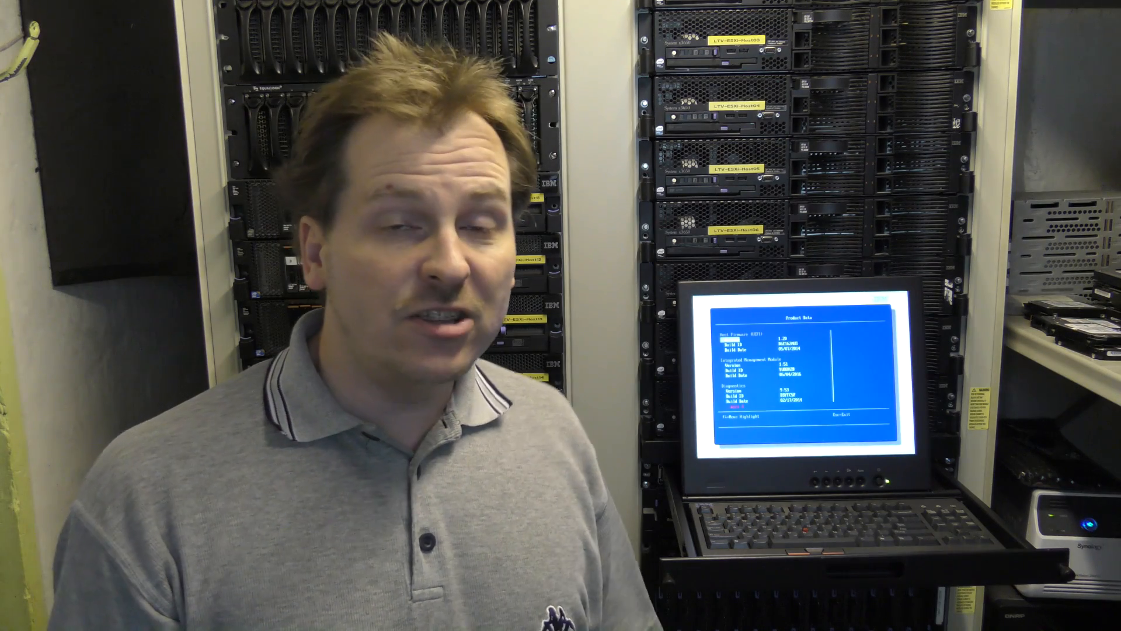